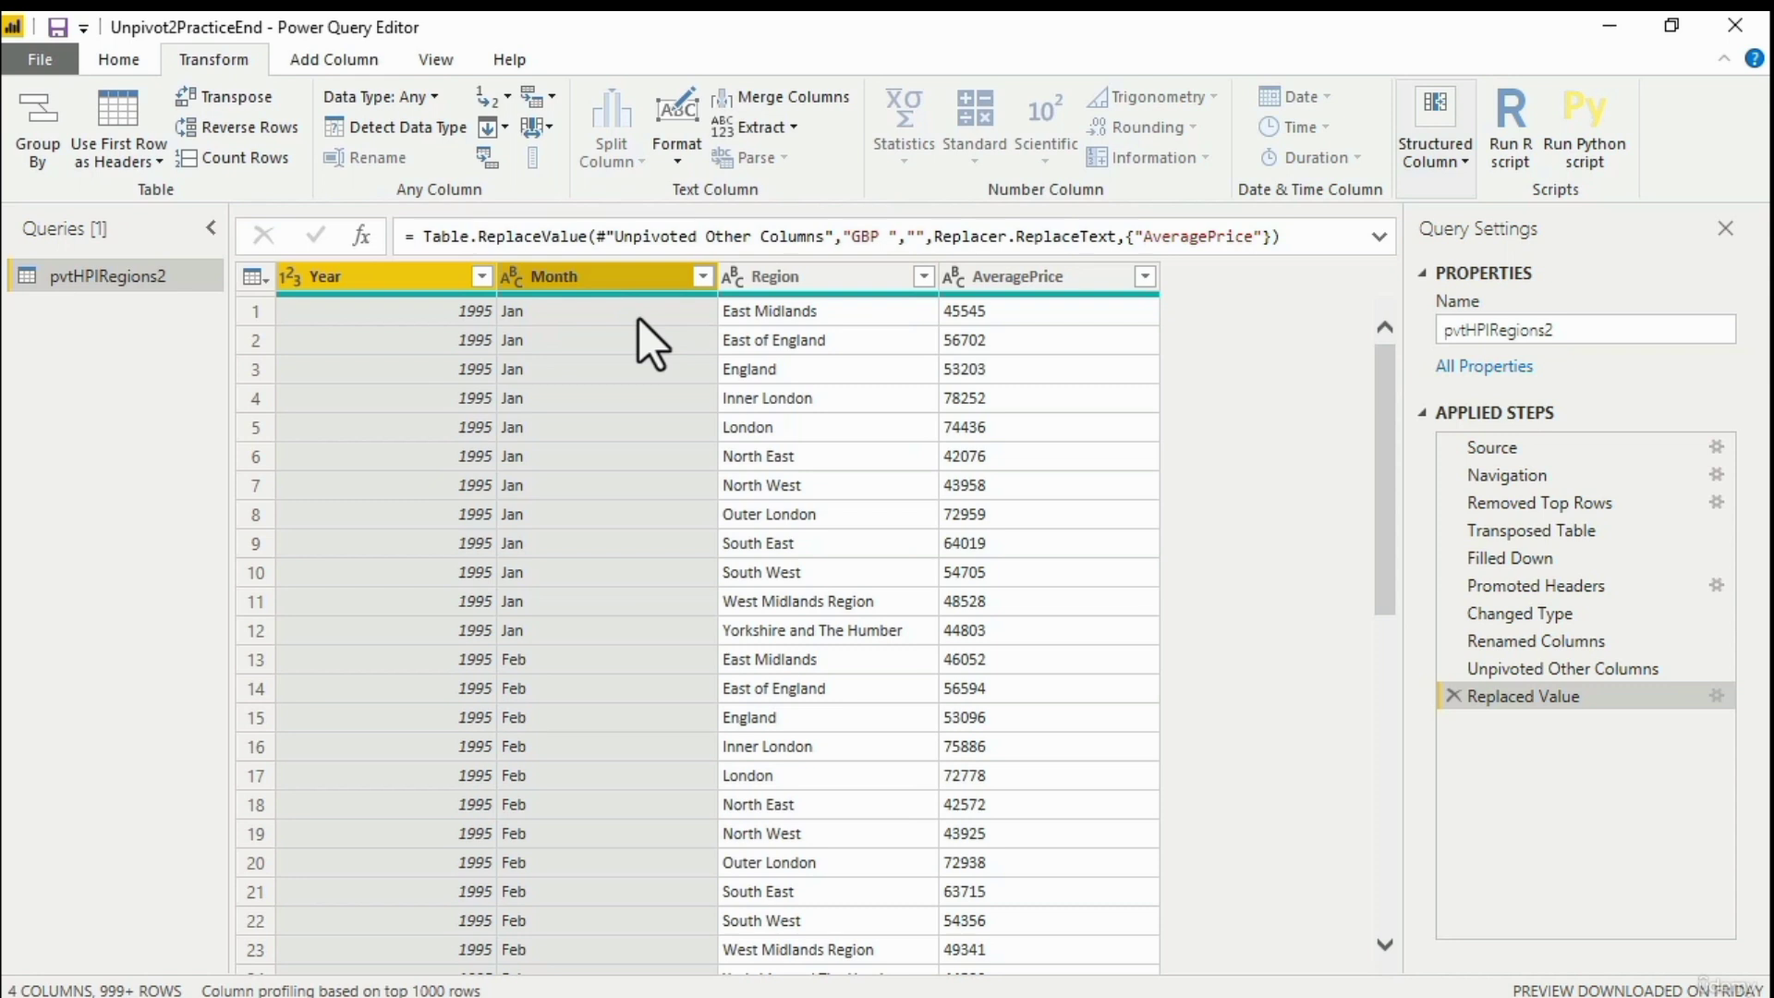
Set up merging the selected Year and Month columns in place, naming the new column "Date Combined"
{"action": "left_click", "coordinate": [800, 102]}
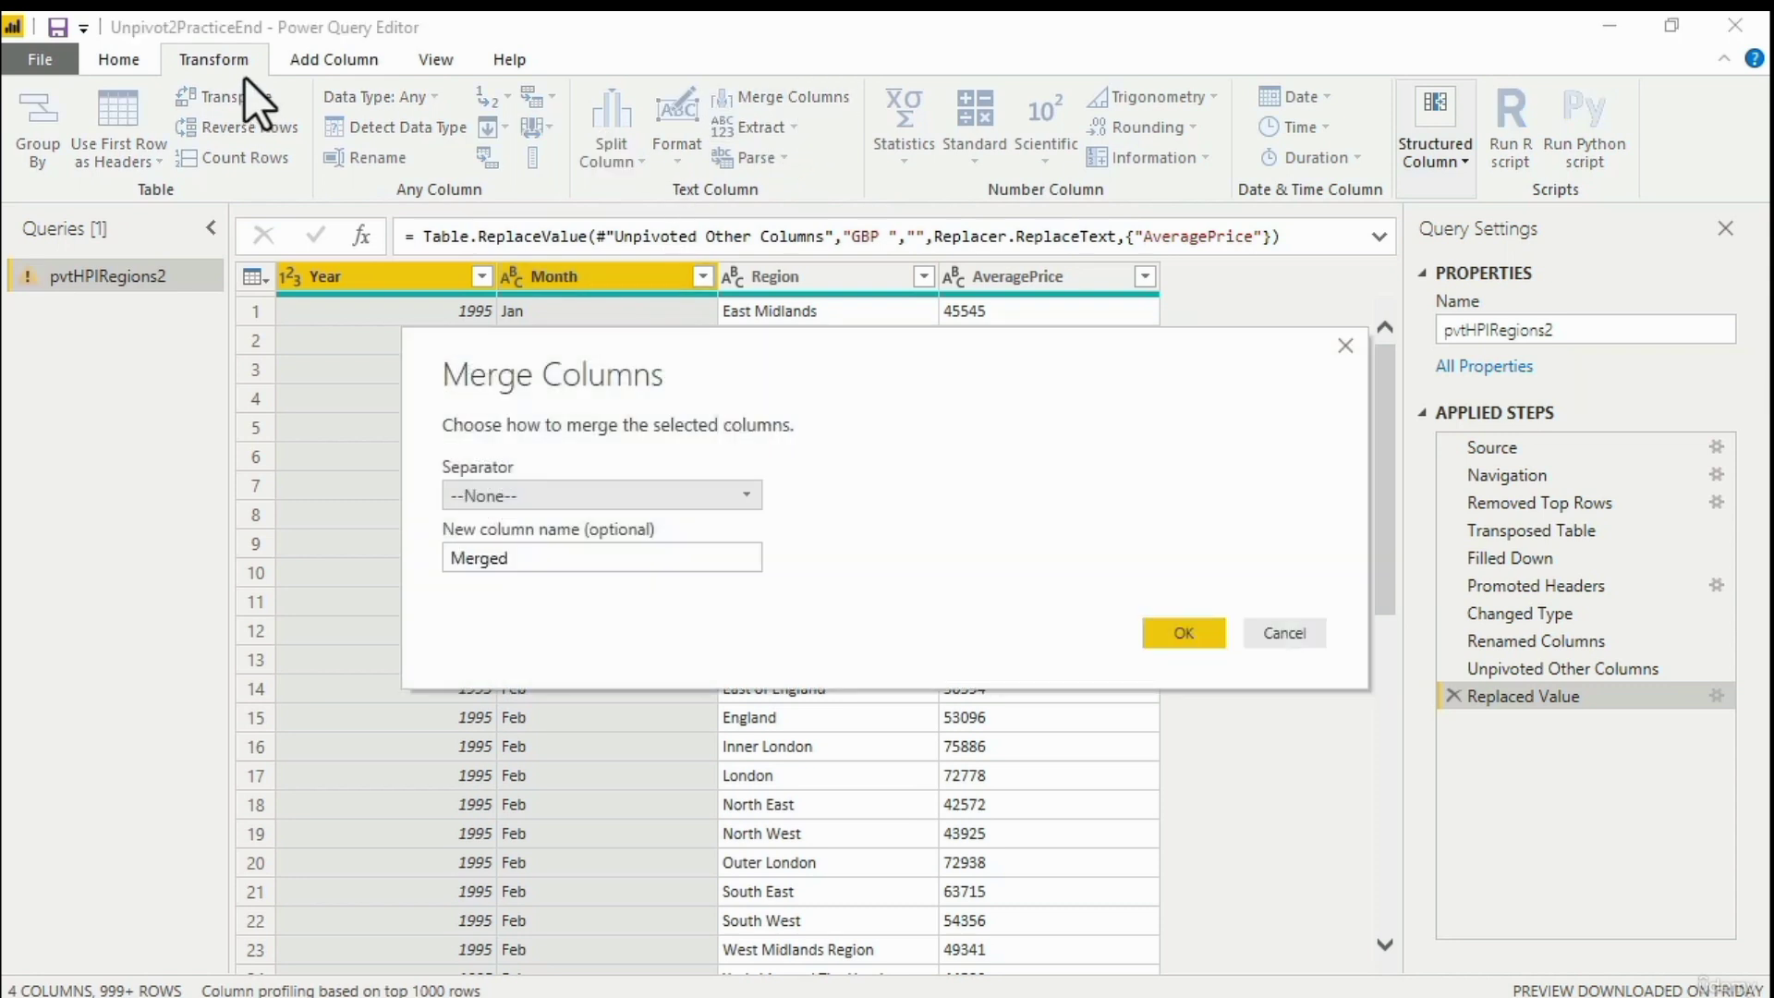
{"action": "left_click", "coordinate": [652, 492]}
{"action": "left_click", "coordinate": [652, 491]}
{"action": "double_click", "coordinate": [507, 559]}
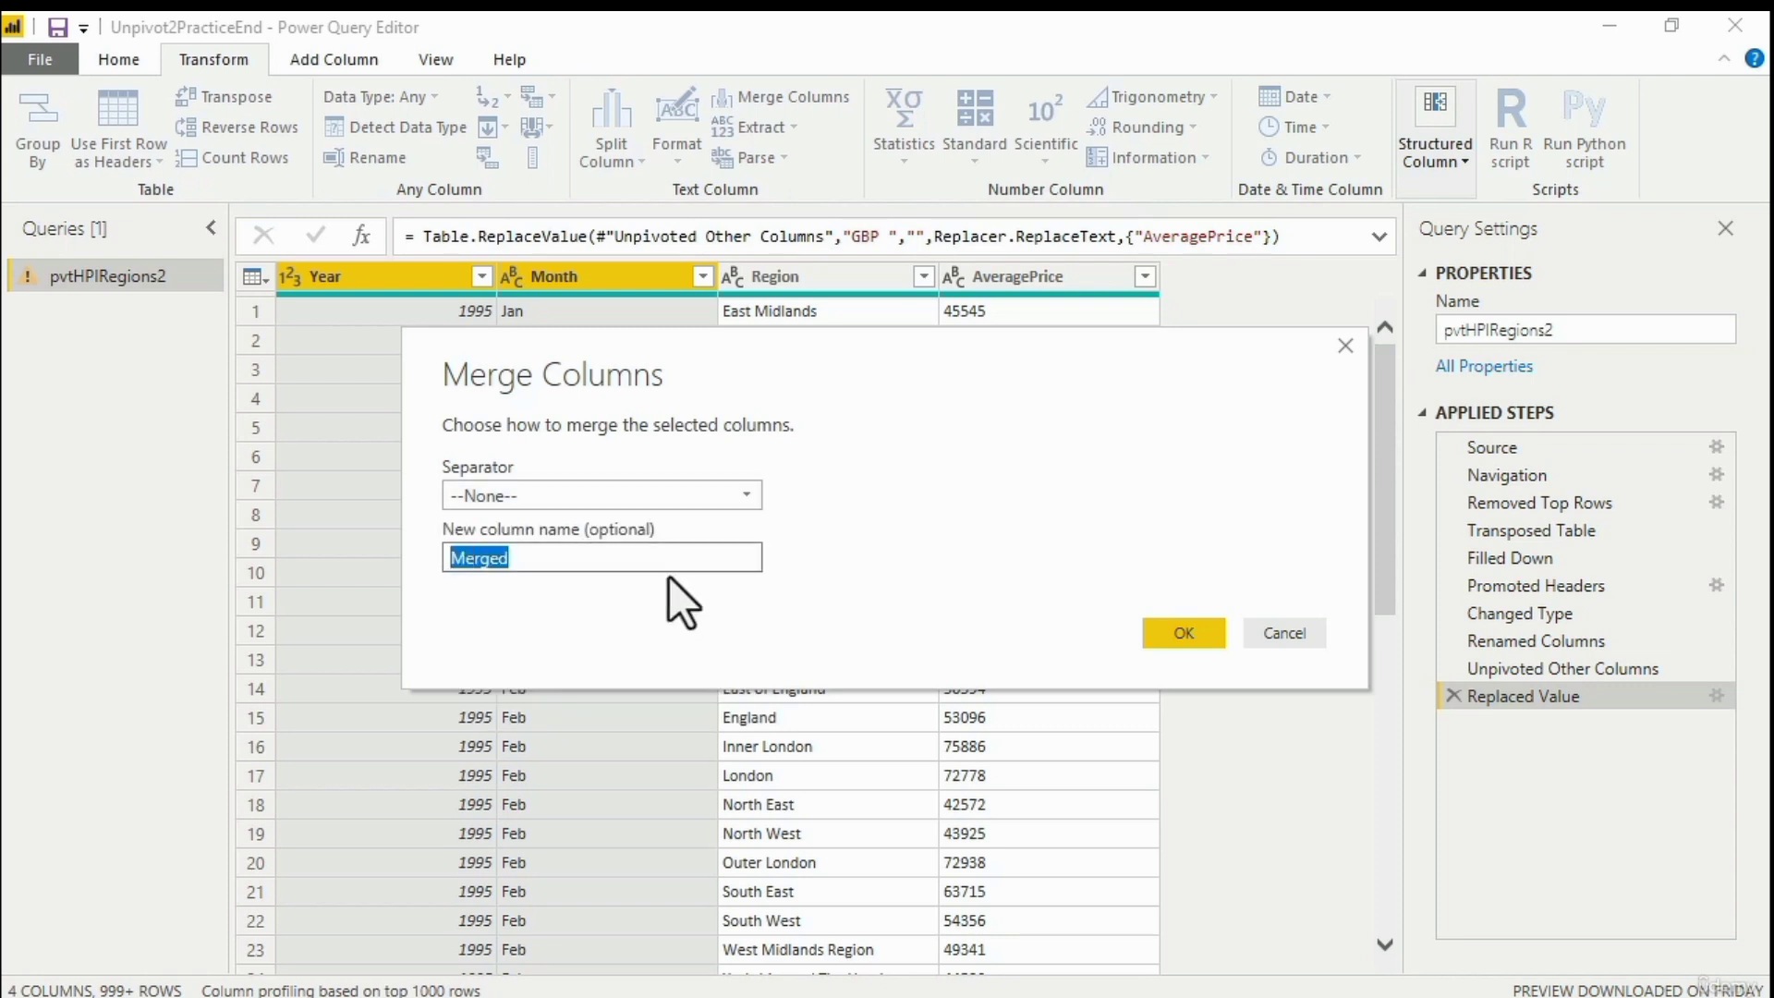
{"action": "left_click", "coordinate": [668, 576]}
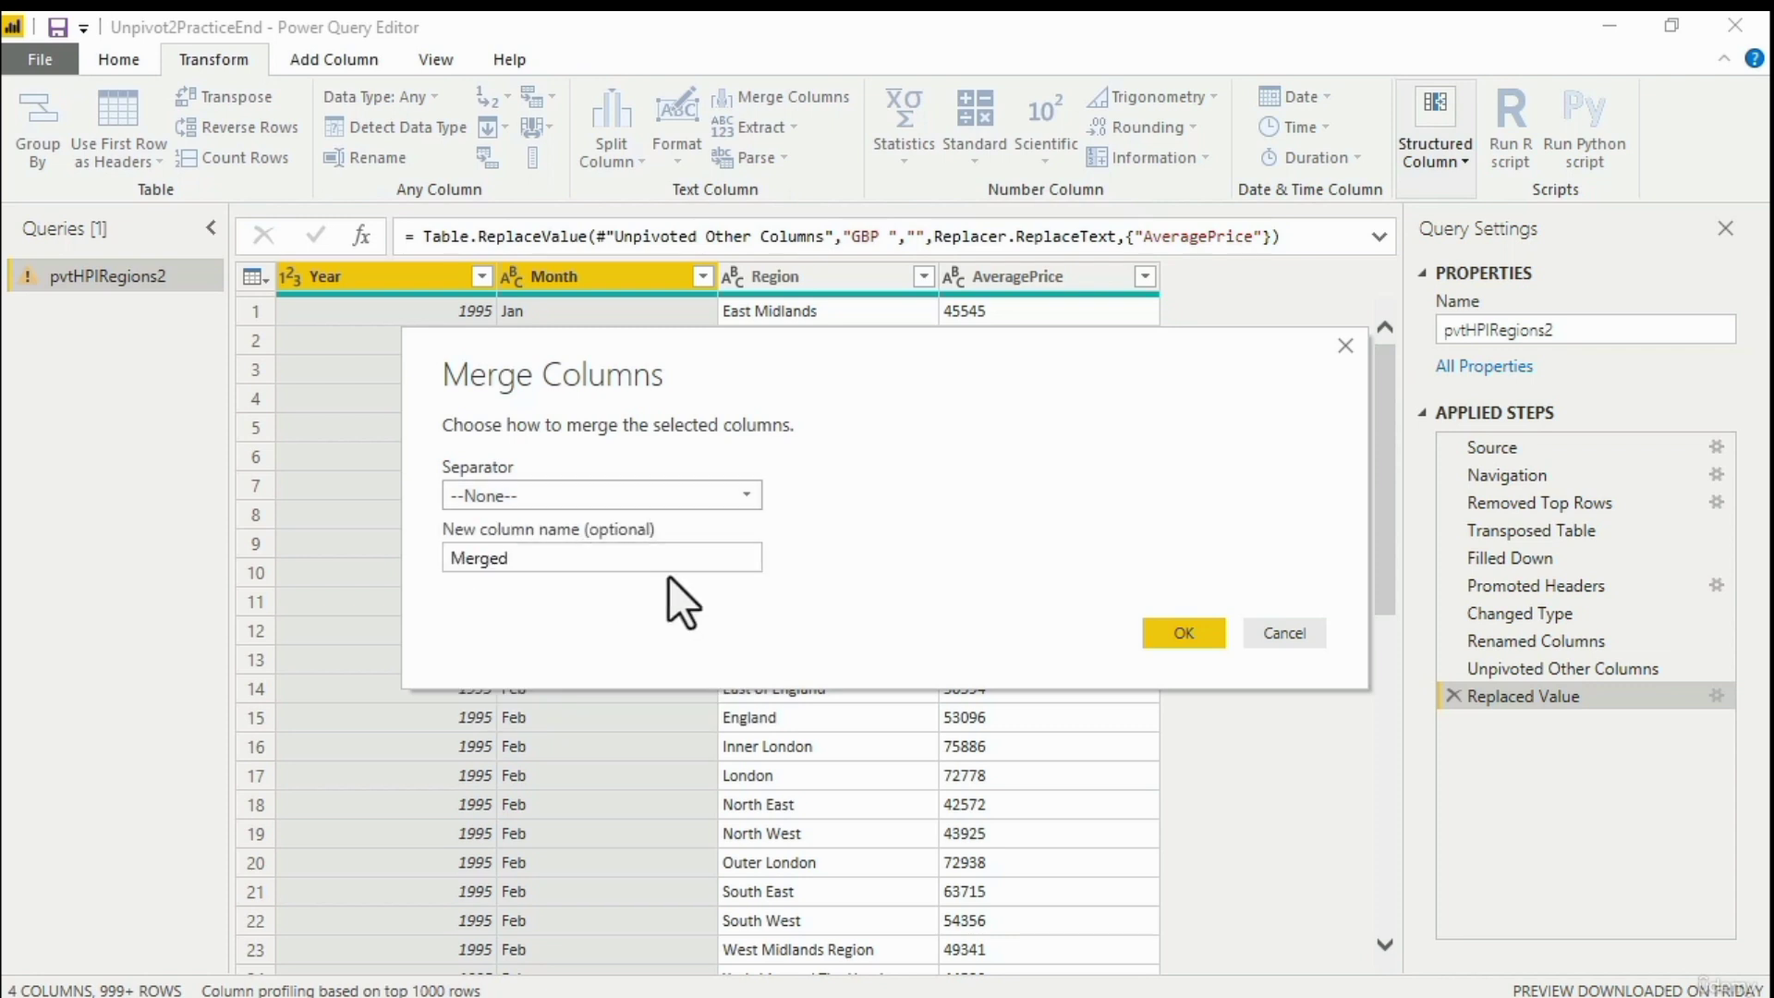
{"action": "double_click", "coordinate": [611, 554]}
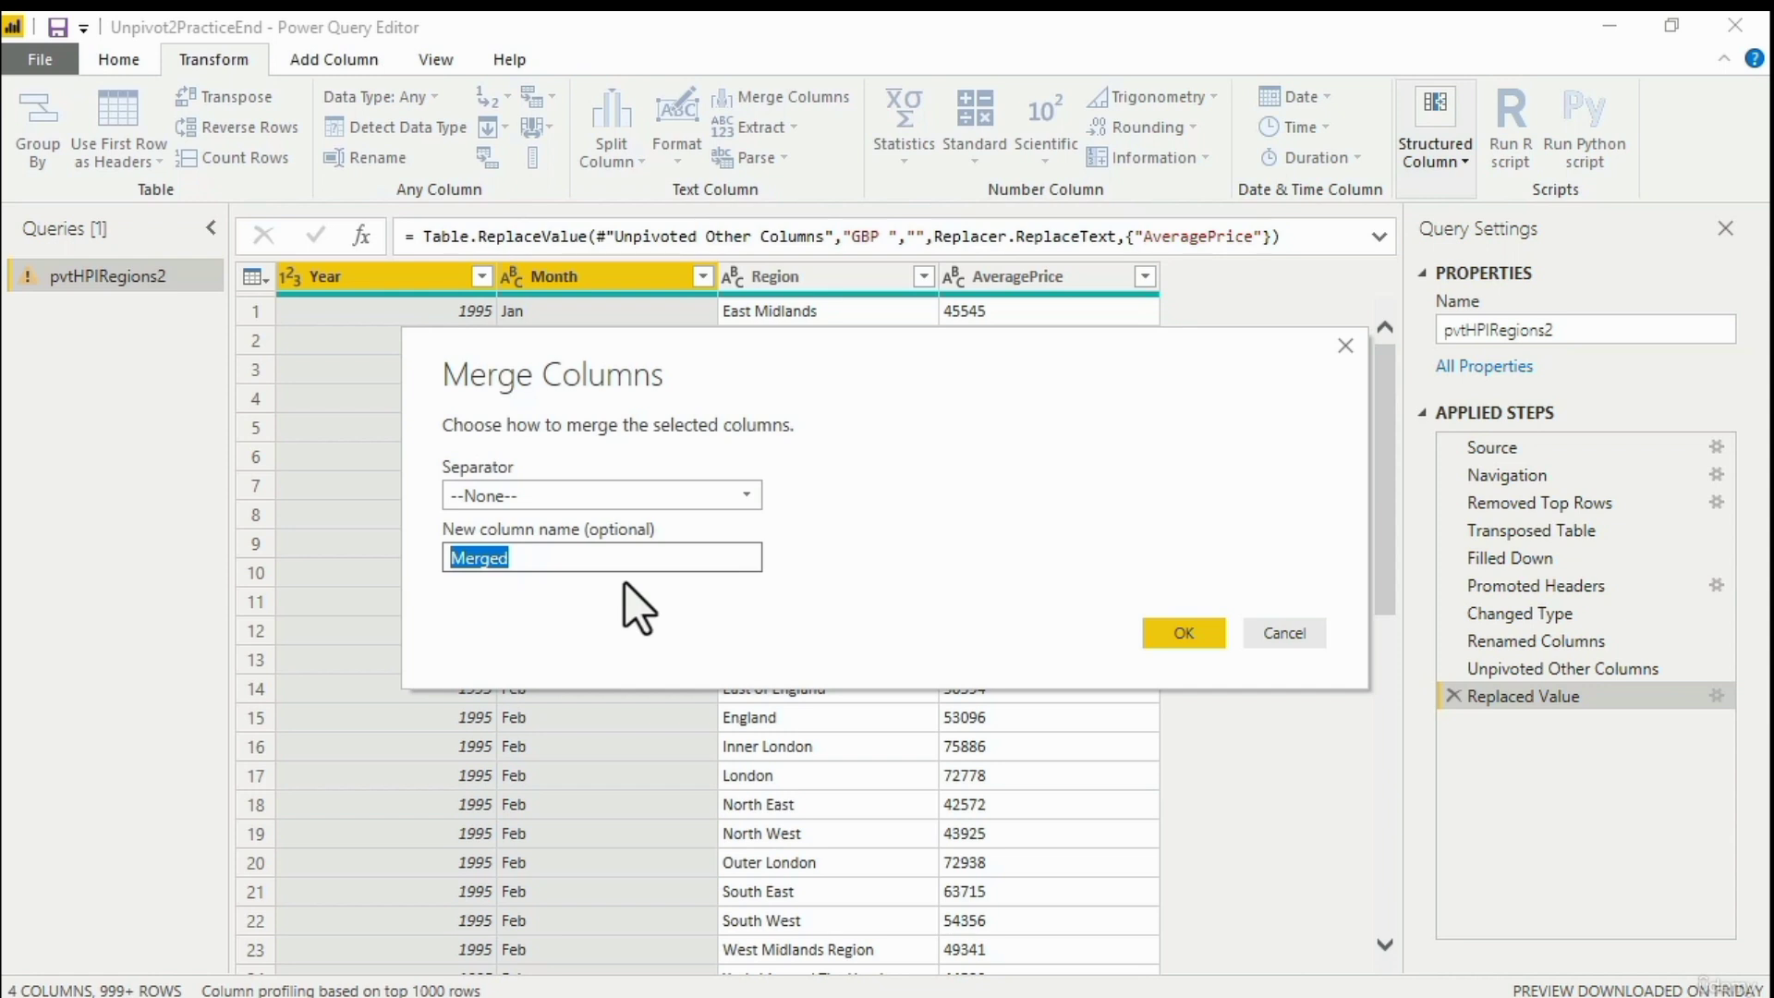
{"action": "type", "text": "Date Combined"}
{"action": "left_click", "coordinate": [639, 503]}
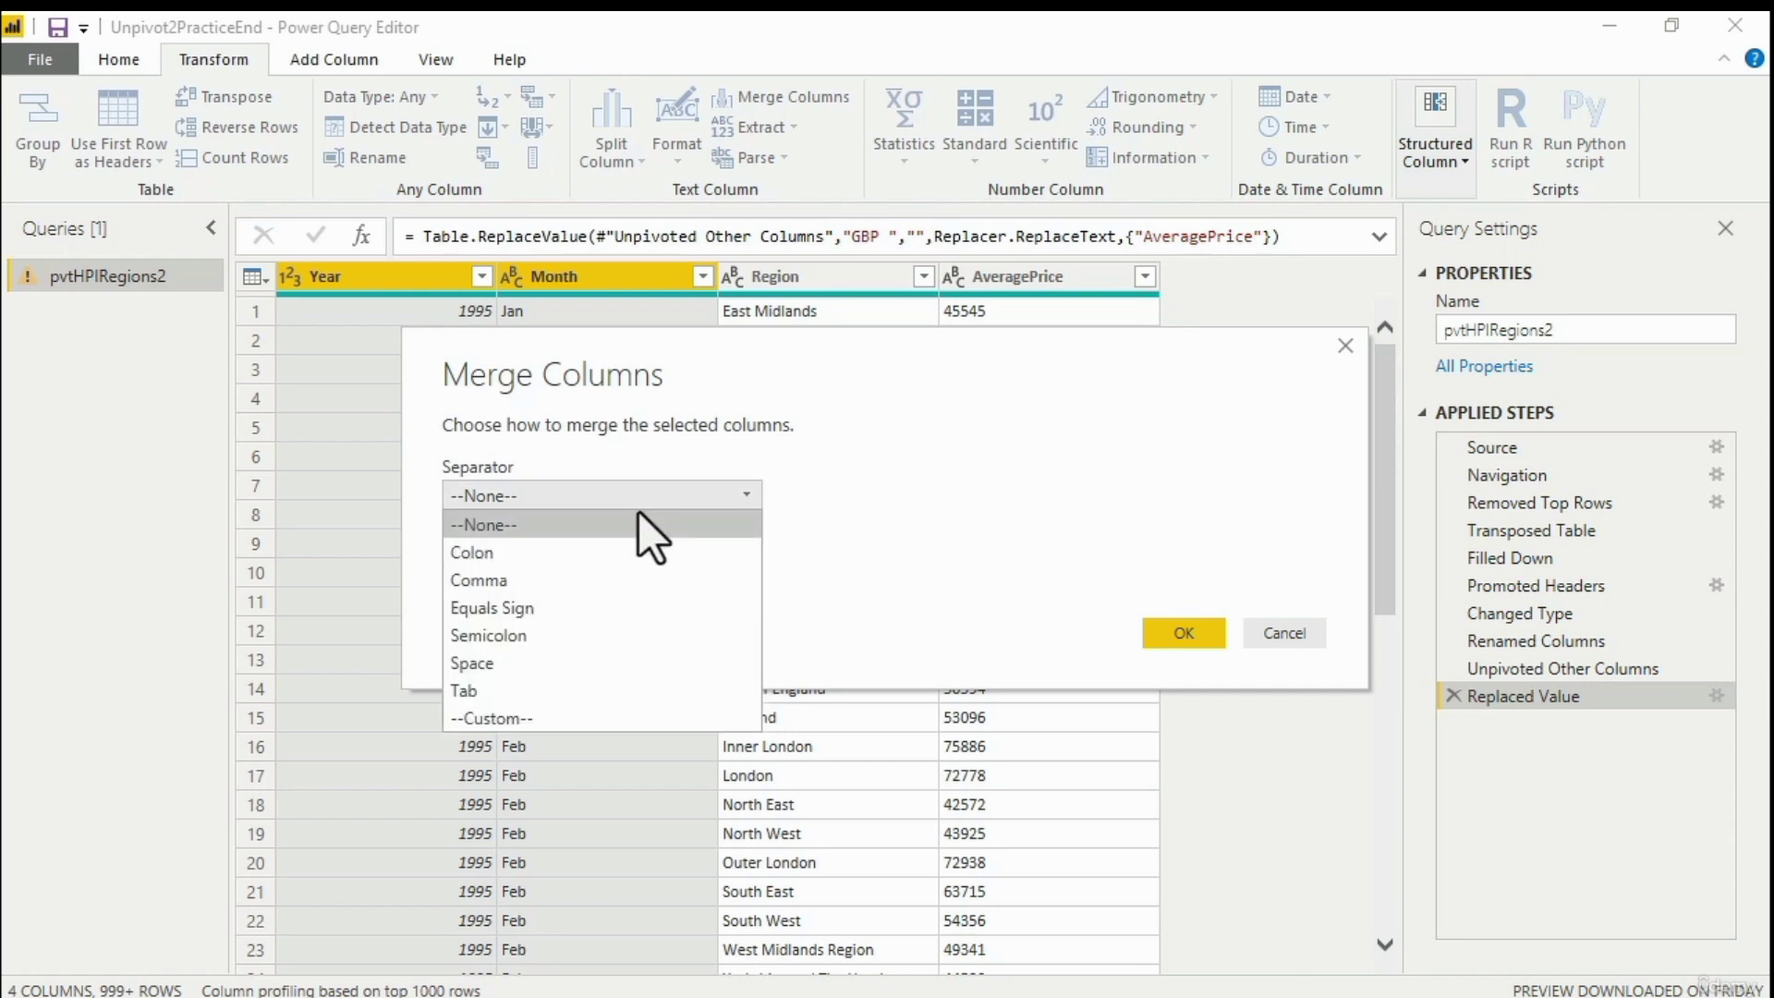
{"action": "left_click", "coordinate": [551, 721]}
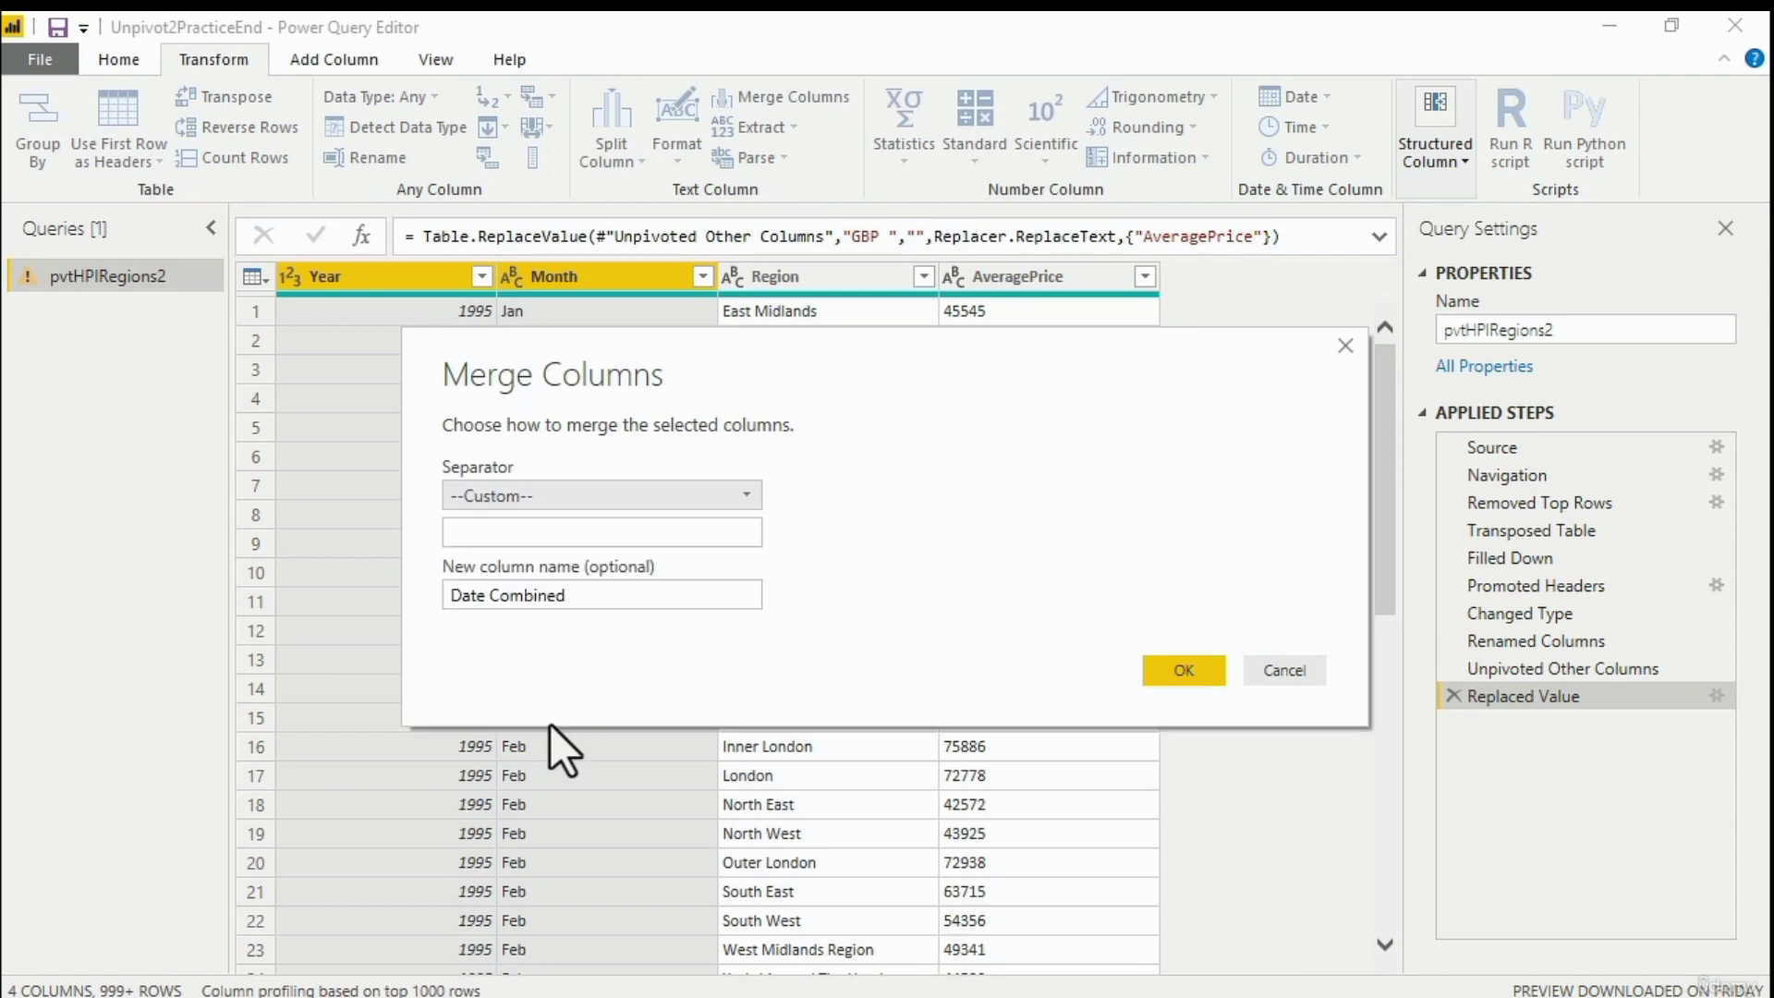
{"action": "left_click", "coordinate": [602, 533]}
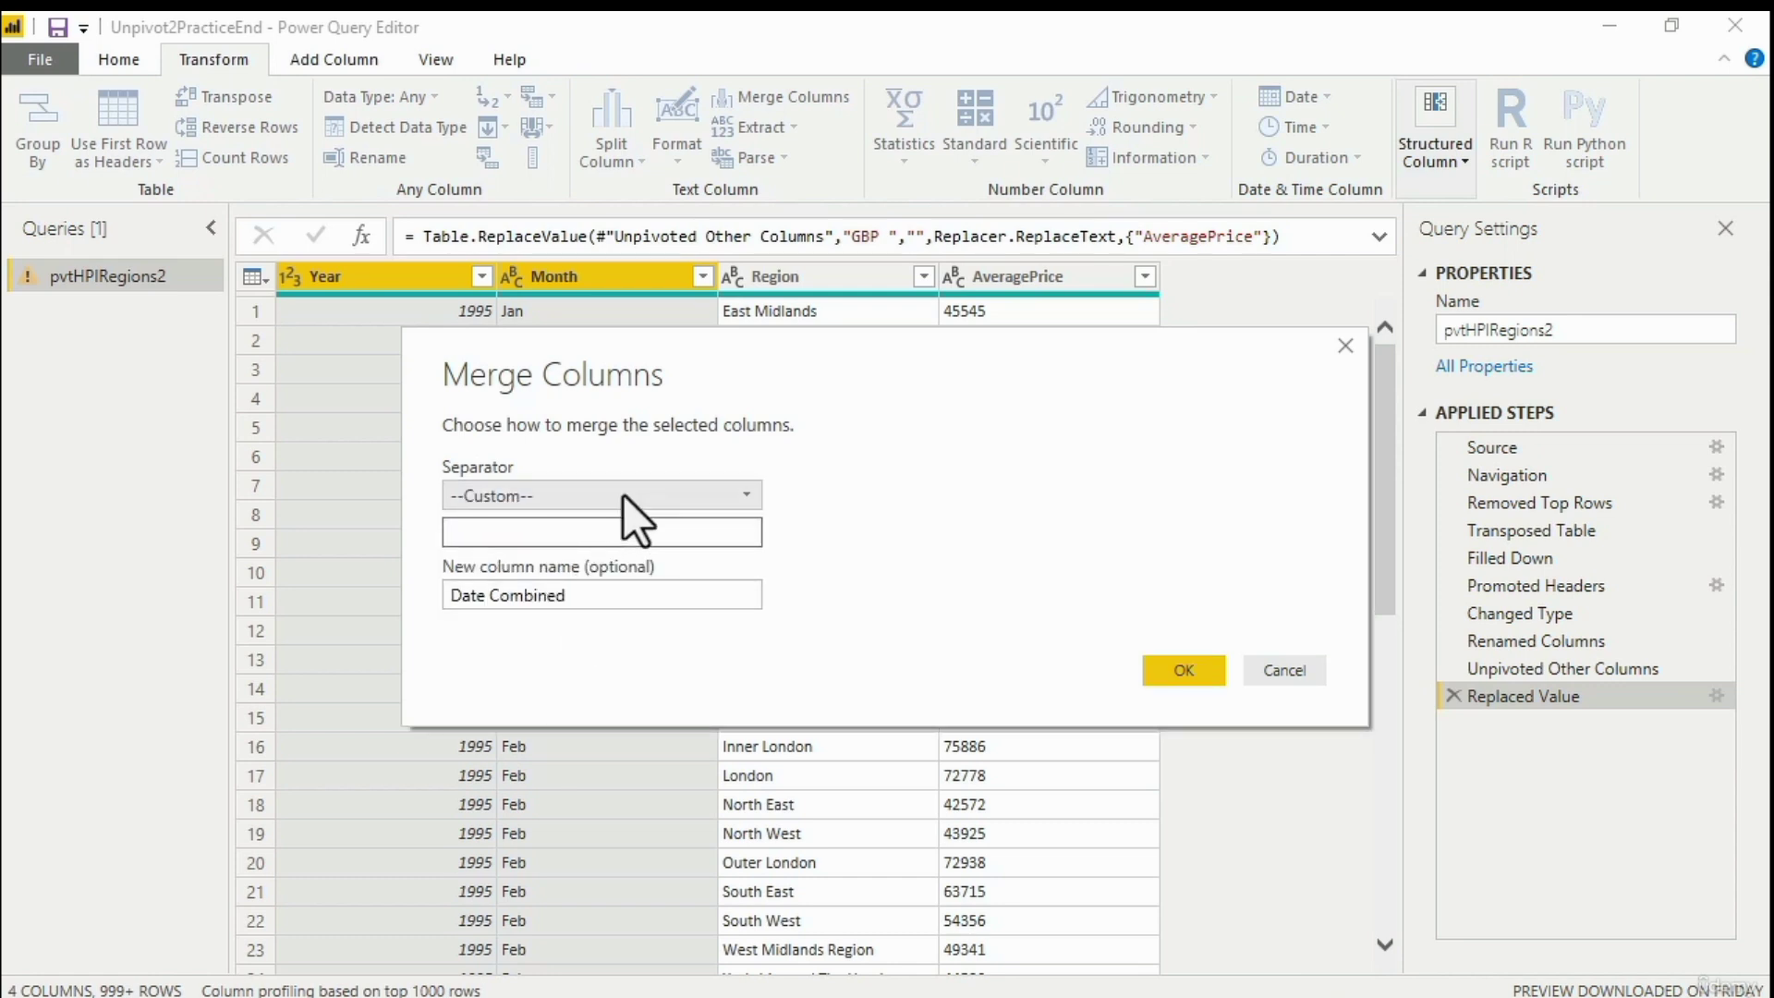
{"action": "type", "text": "abnkd"}
{"action": "key", "text": "BackSpace"}
{"action": "key", "text": "BackSpace"}
{"action": "key", "text": "BackSpace"}
{"action": "key", "text": "BackSpace"}
{"action": "key", "text": "BackSpace"}
Set the merge separator to Space and apply the merge of Year and Month
{"action": "left_click", "coordinate": [623, 495]}
{"action": "left_click", "coordinate": [578, 663]}
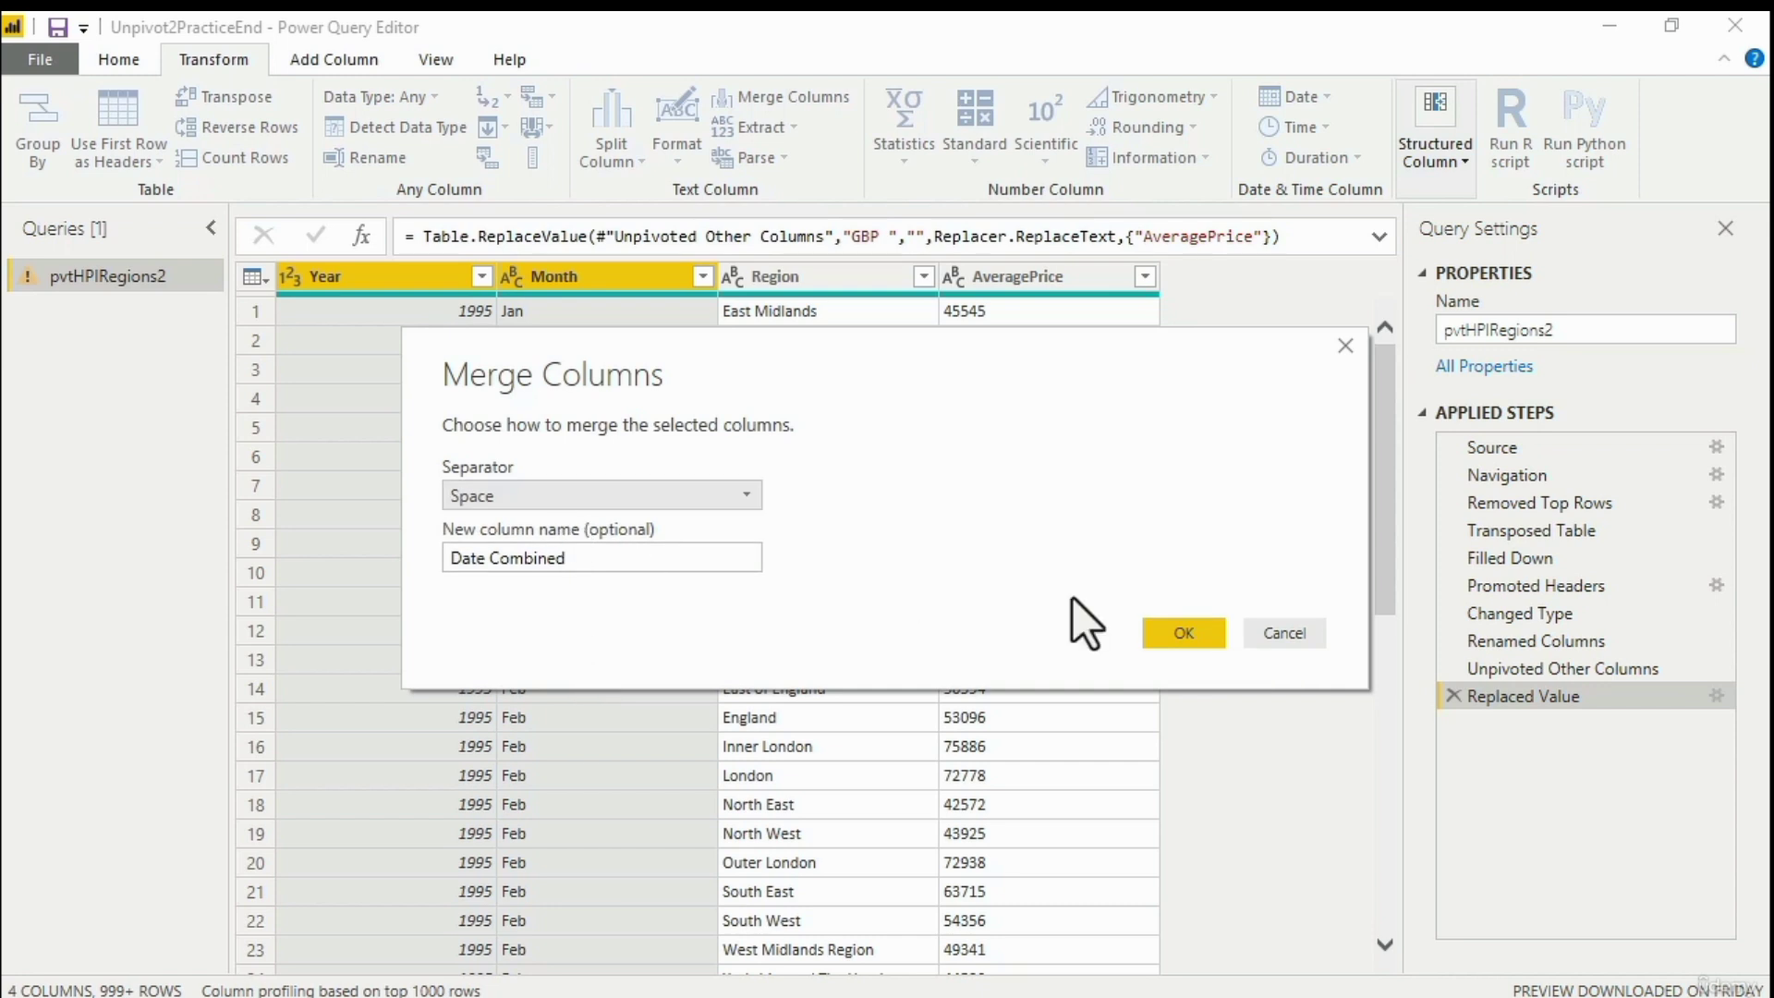
{"action": "left_click", "coordinate": [1201, 636]}
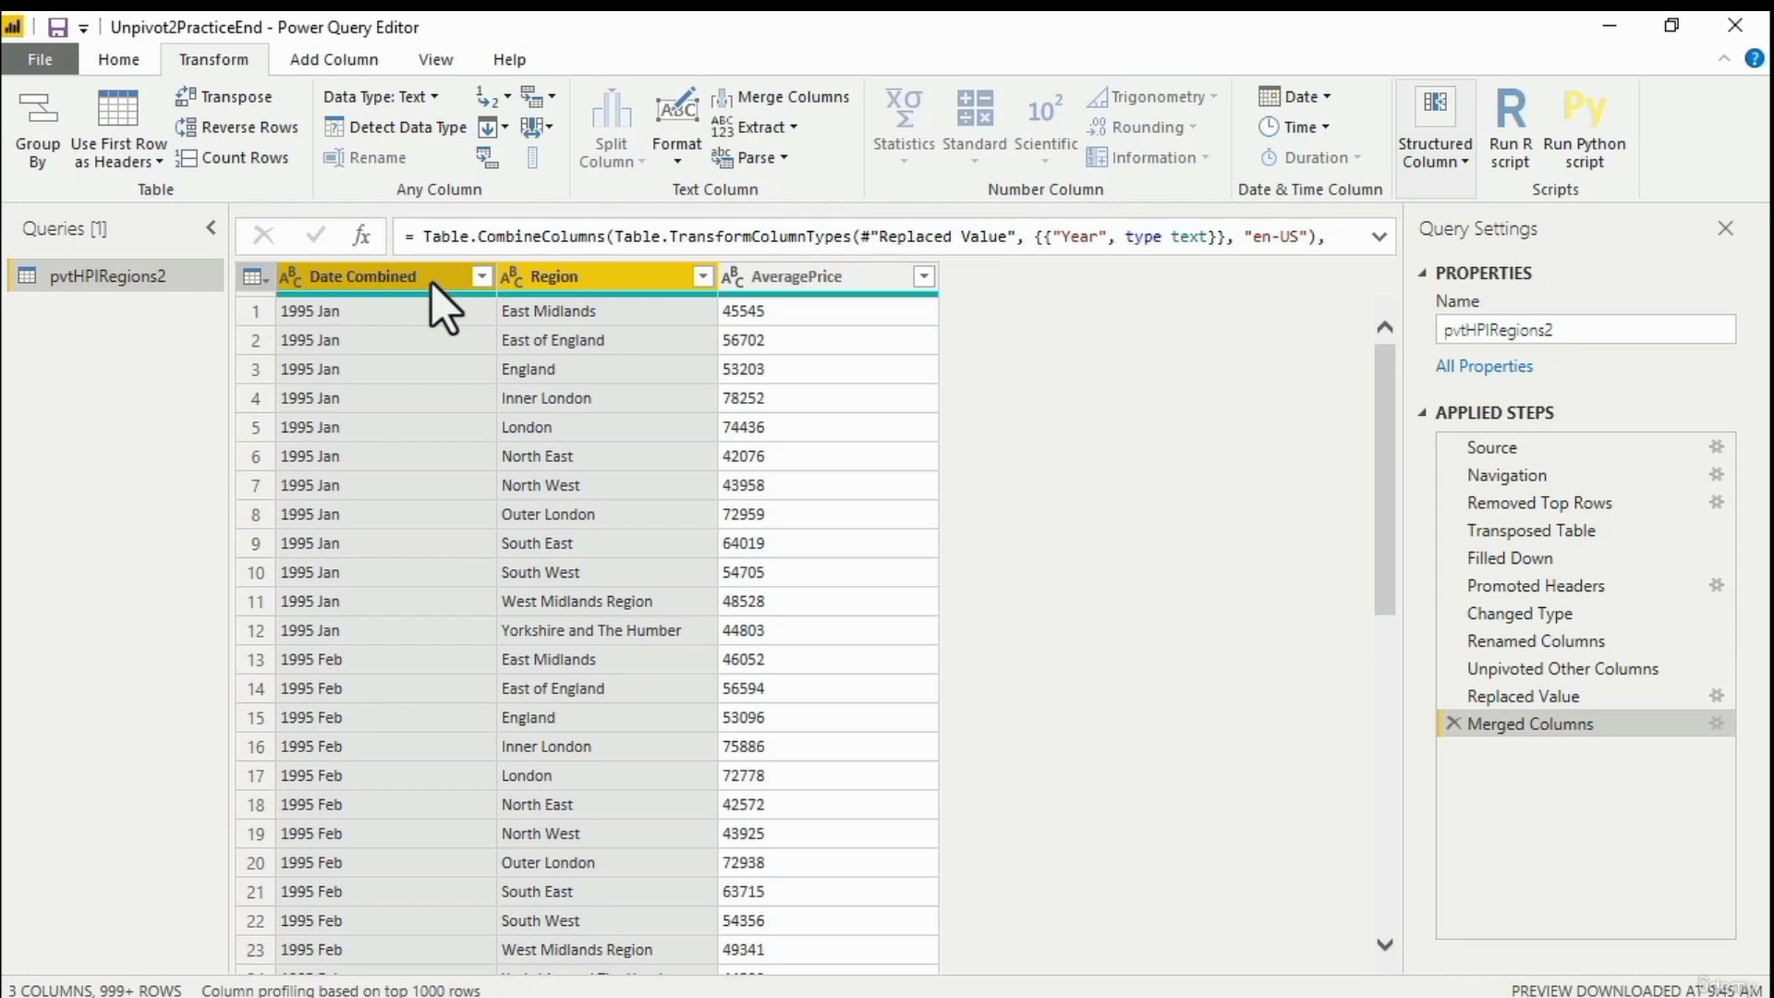
Review the full formula of the Merged Columns step and delete that step from the query
{"action": "left_click", "coordinate": [430, 281]}
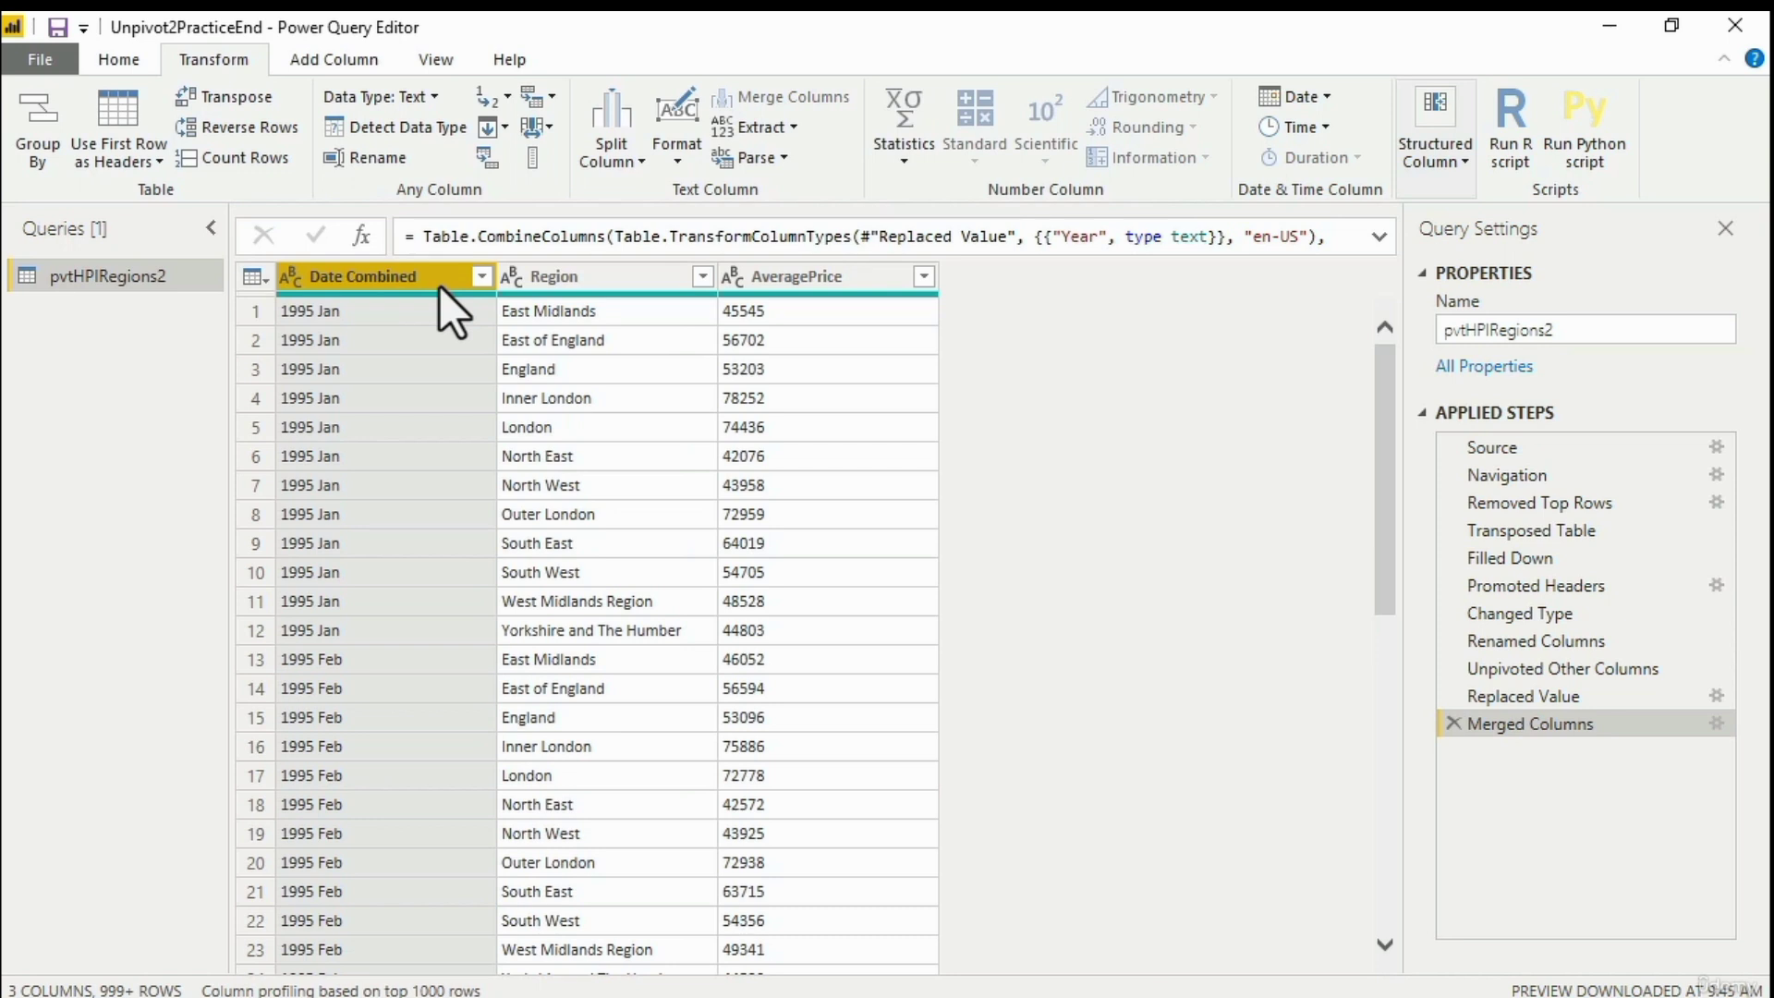
{"action": "left_click", "coordinate": [1379, 237]}
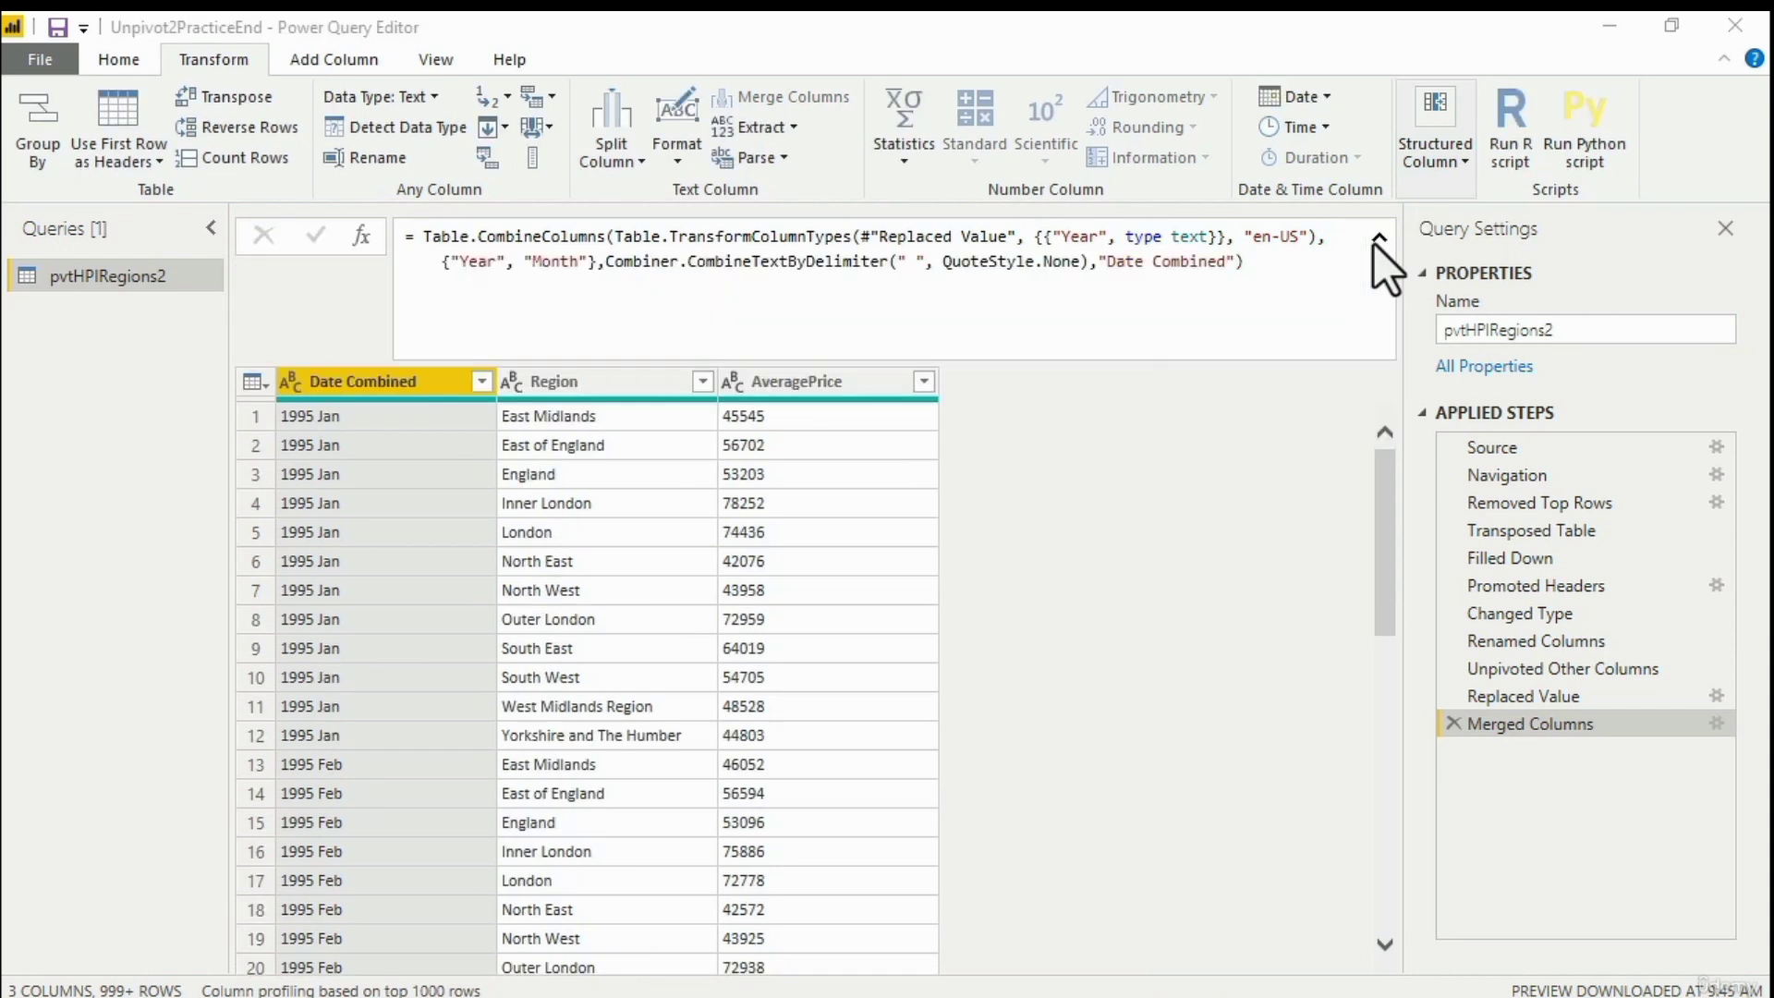
{"action": "left_click", "coordinate": [1377, 238]}
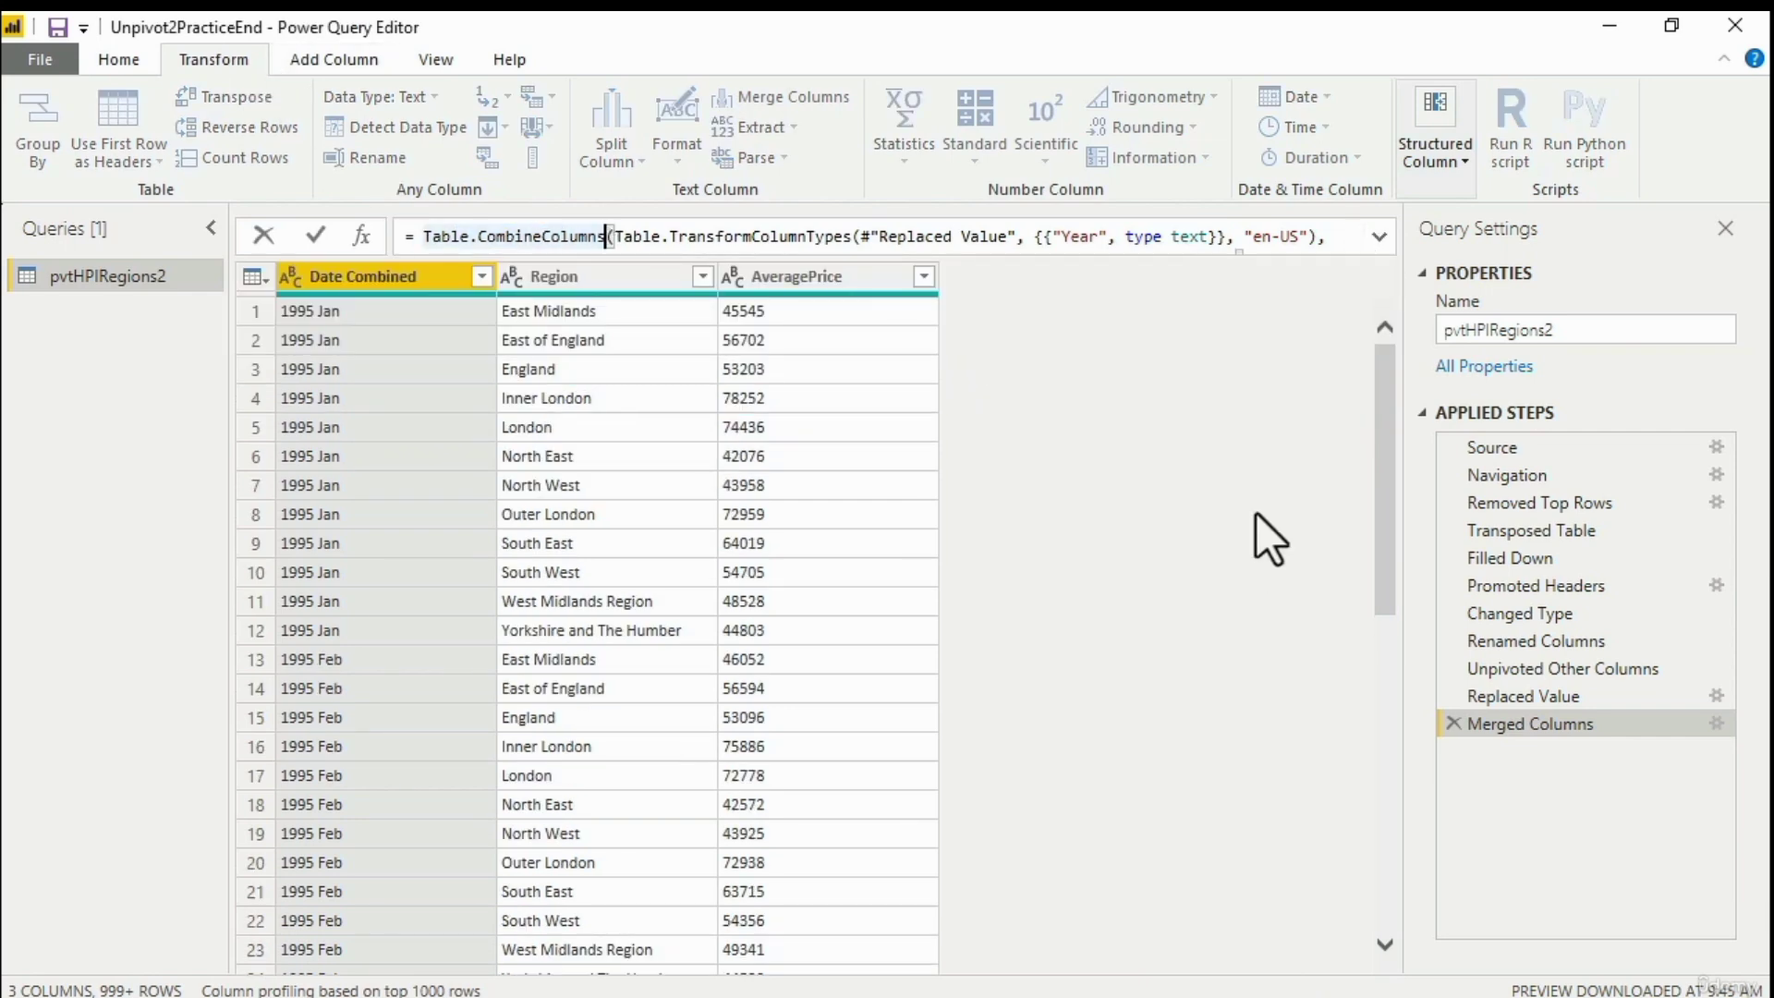
{"action": "left_click", "coordinate": [1453, 724]}
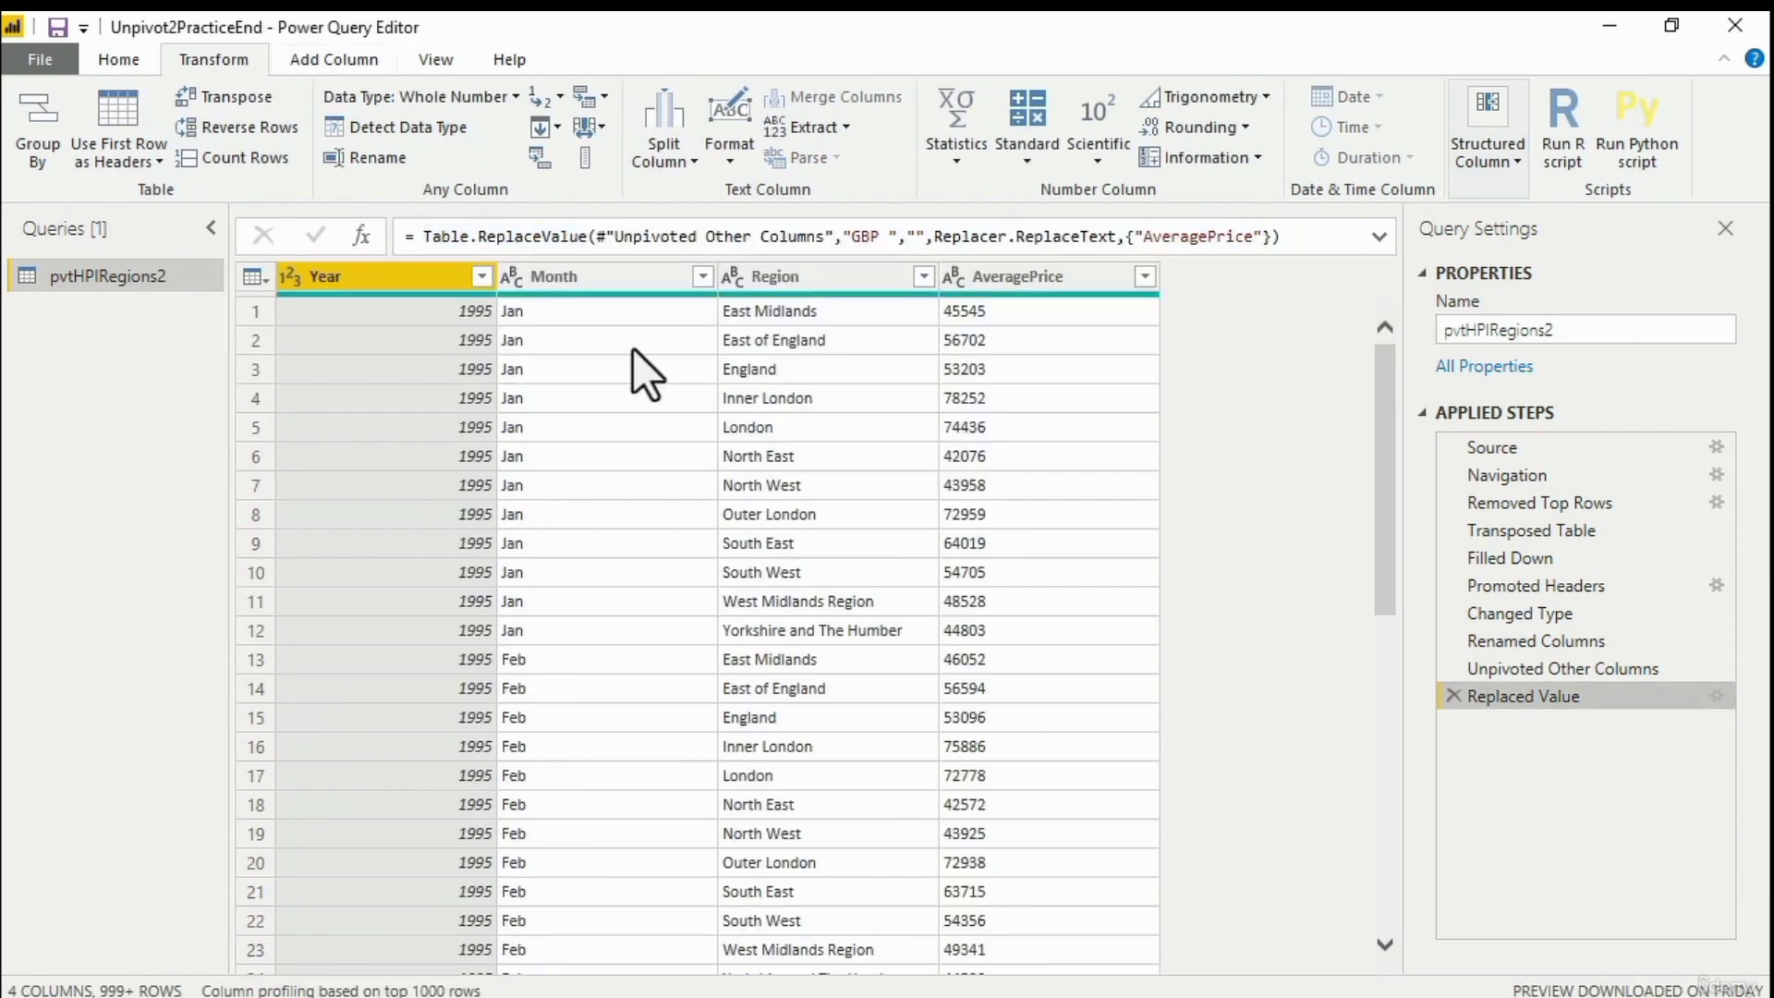
Add a separate merged column from Year and Month with a Space separator, named "Date Combined"
{"action": "left_click", "coordinate": [582, 275], "text": "ctrl"}
{"action": "left_click", "coordinate": [341, 65]}
{"action": "left_click", "coordinate": [602, 96]}
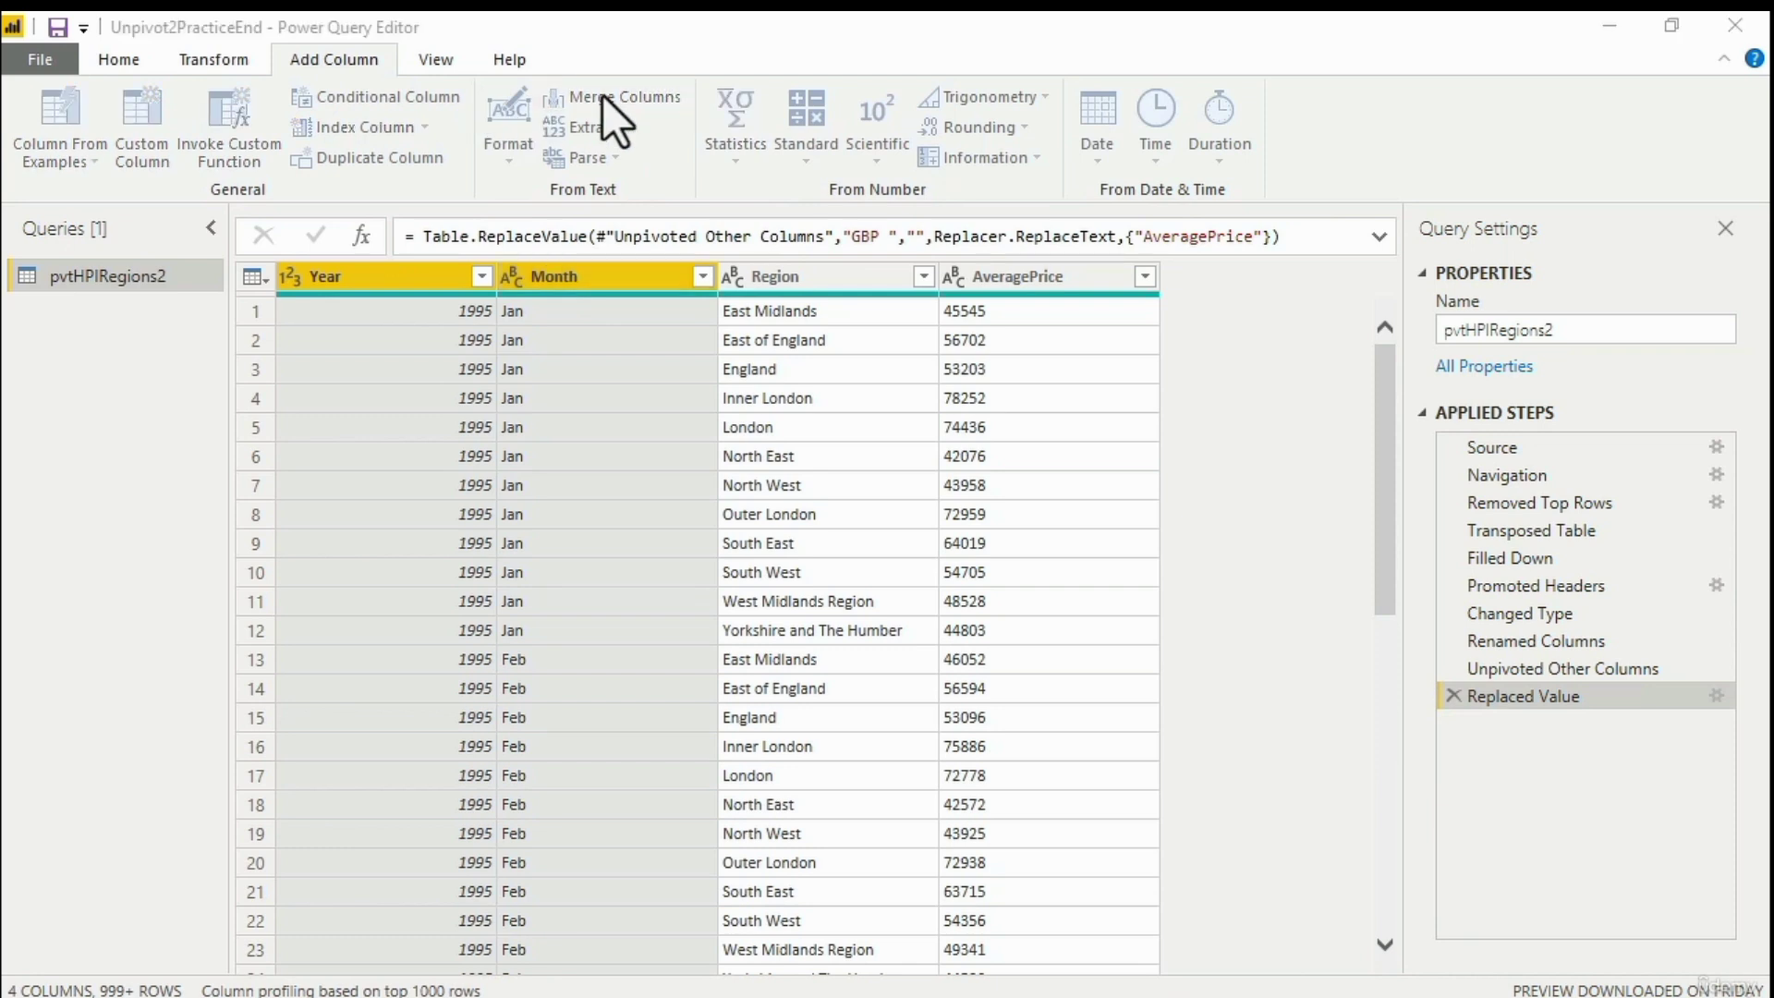
{"action": "left_click", "coordinate": [573, 495]}
{"action": "left_click", "coordinate": [547, 660]}
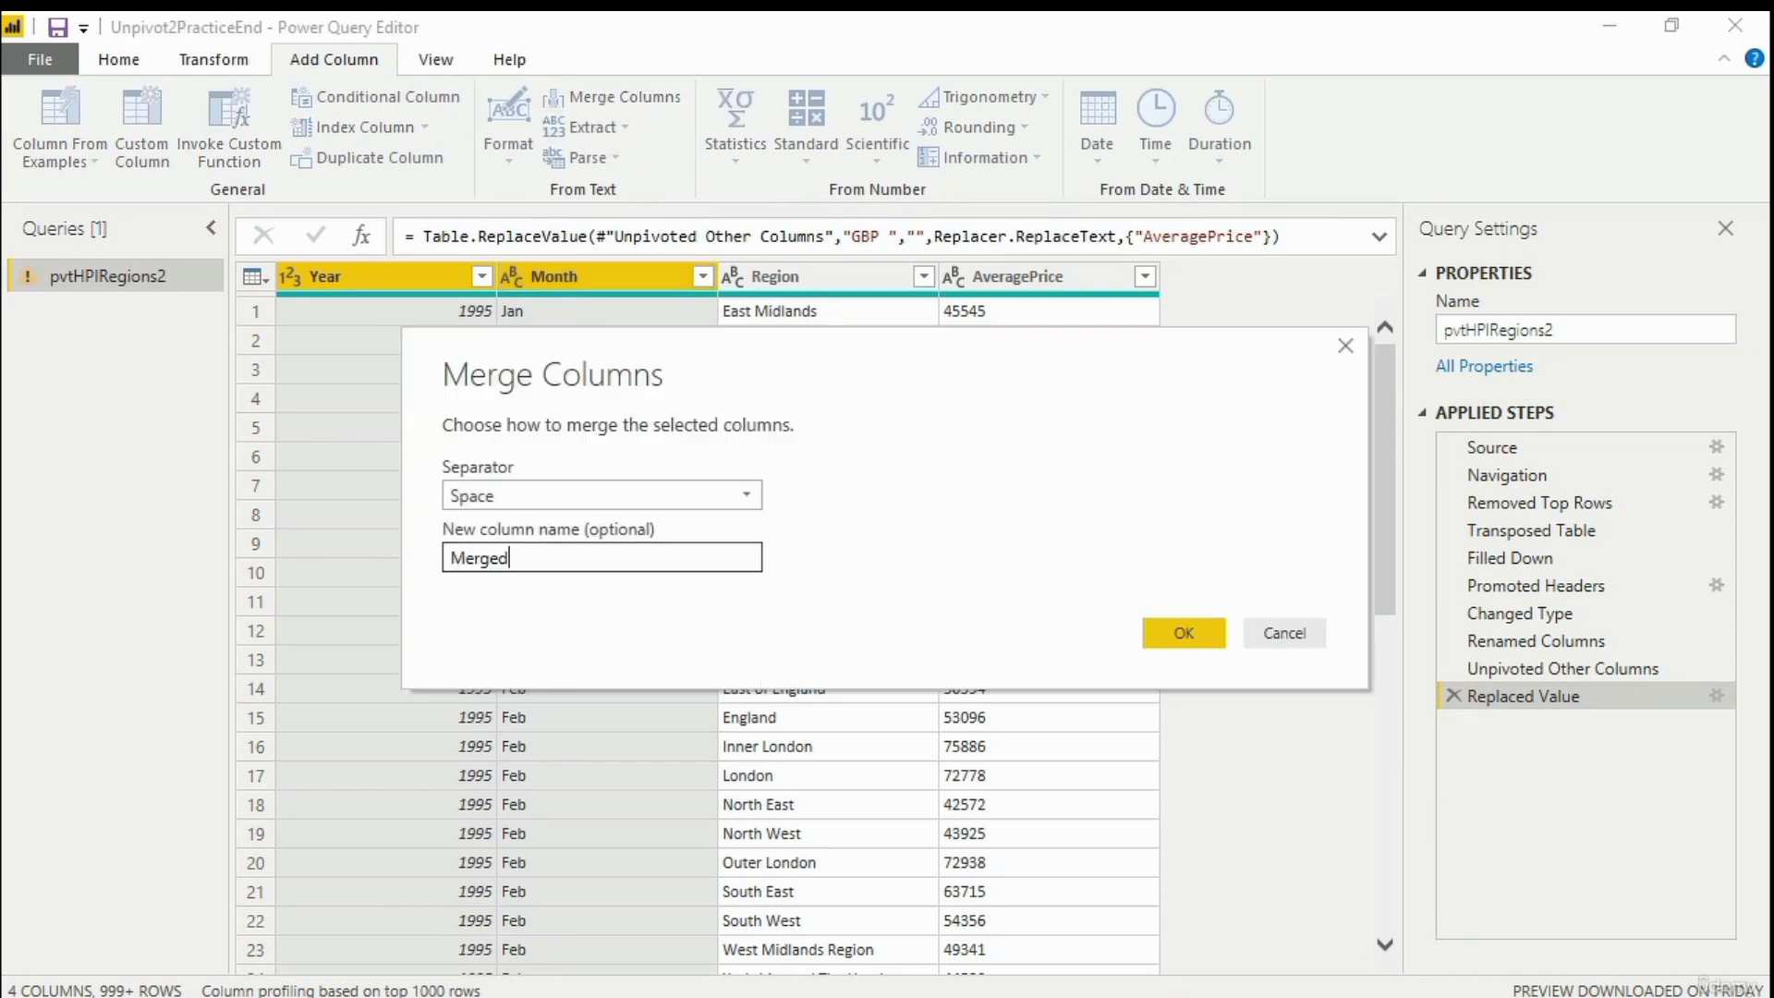
{"action": "key", "text": "Tab"}
{"action": "type", "text": "Date Cp"}
{"action": "key", "text": "BackSpace"}
{"action": "type", "text": "ombined"}
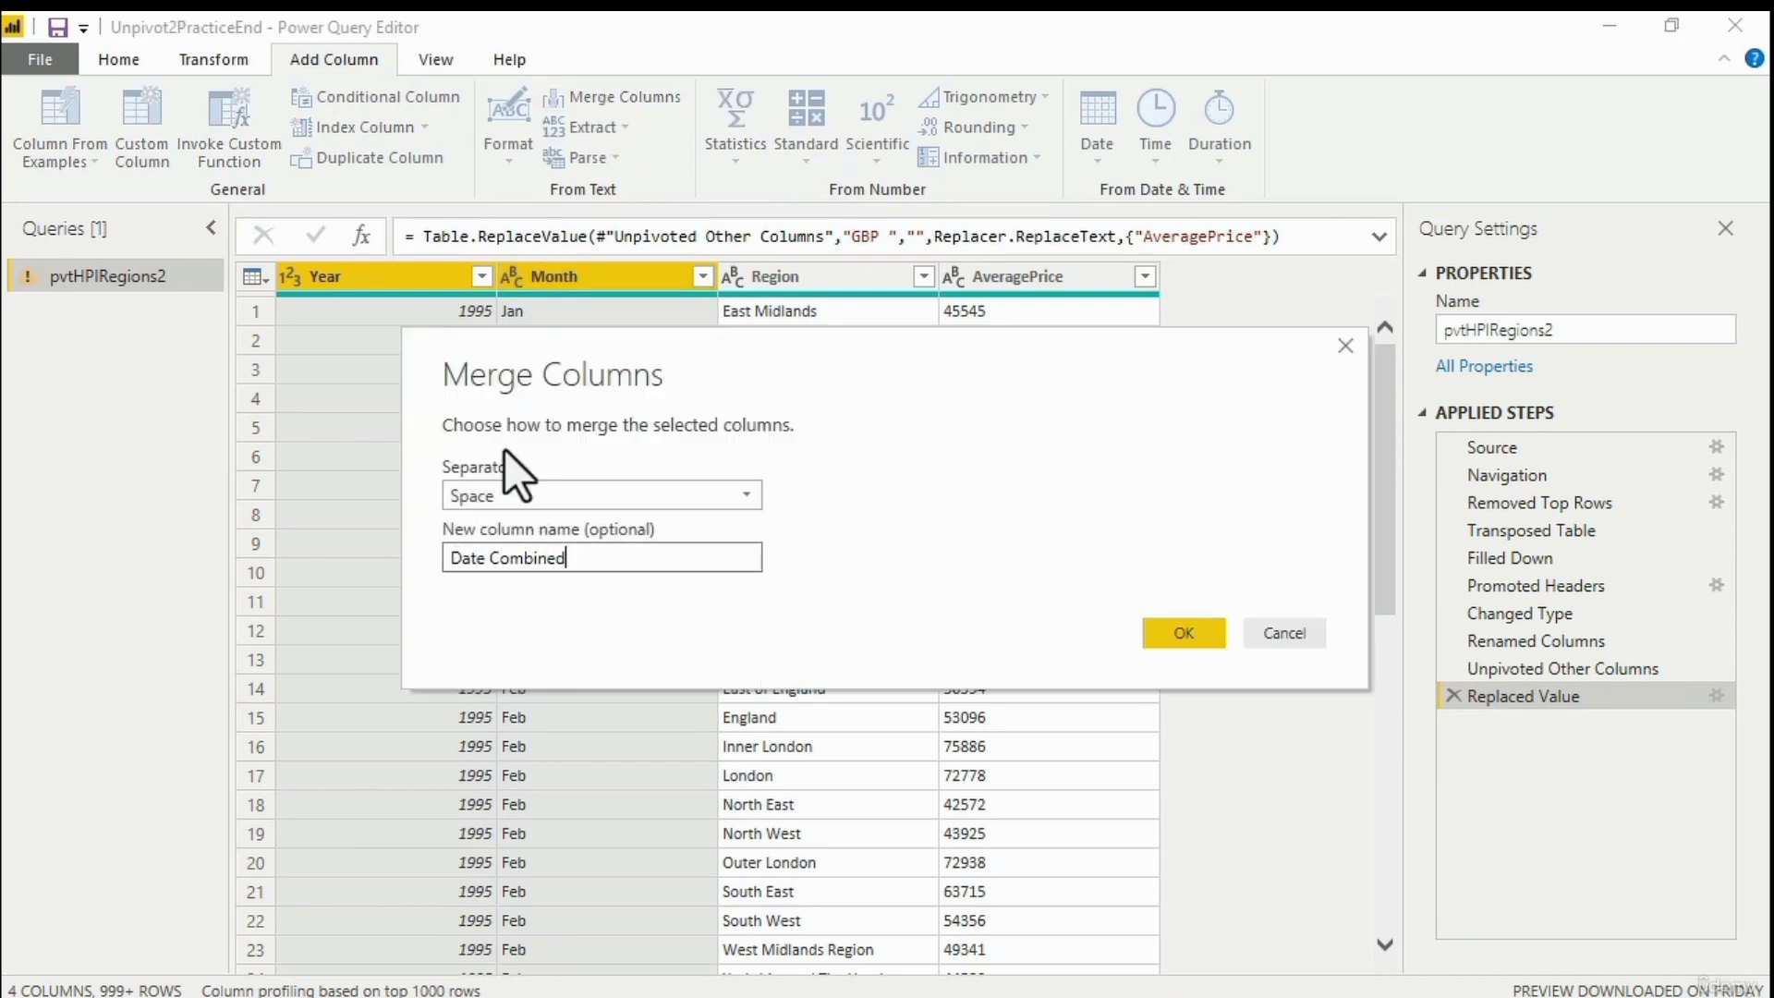
{"action": "left_click", "coordinate": [1193, 634]}
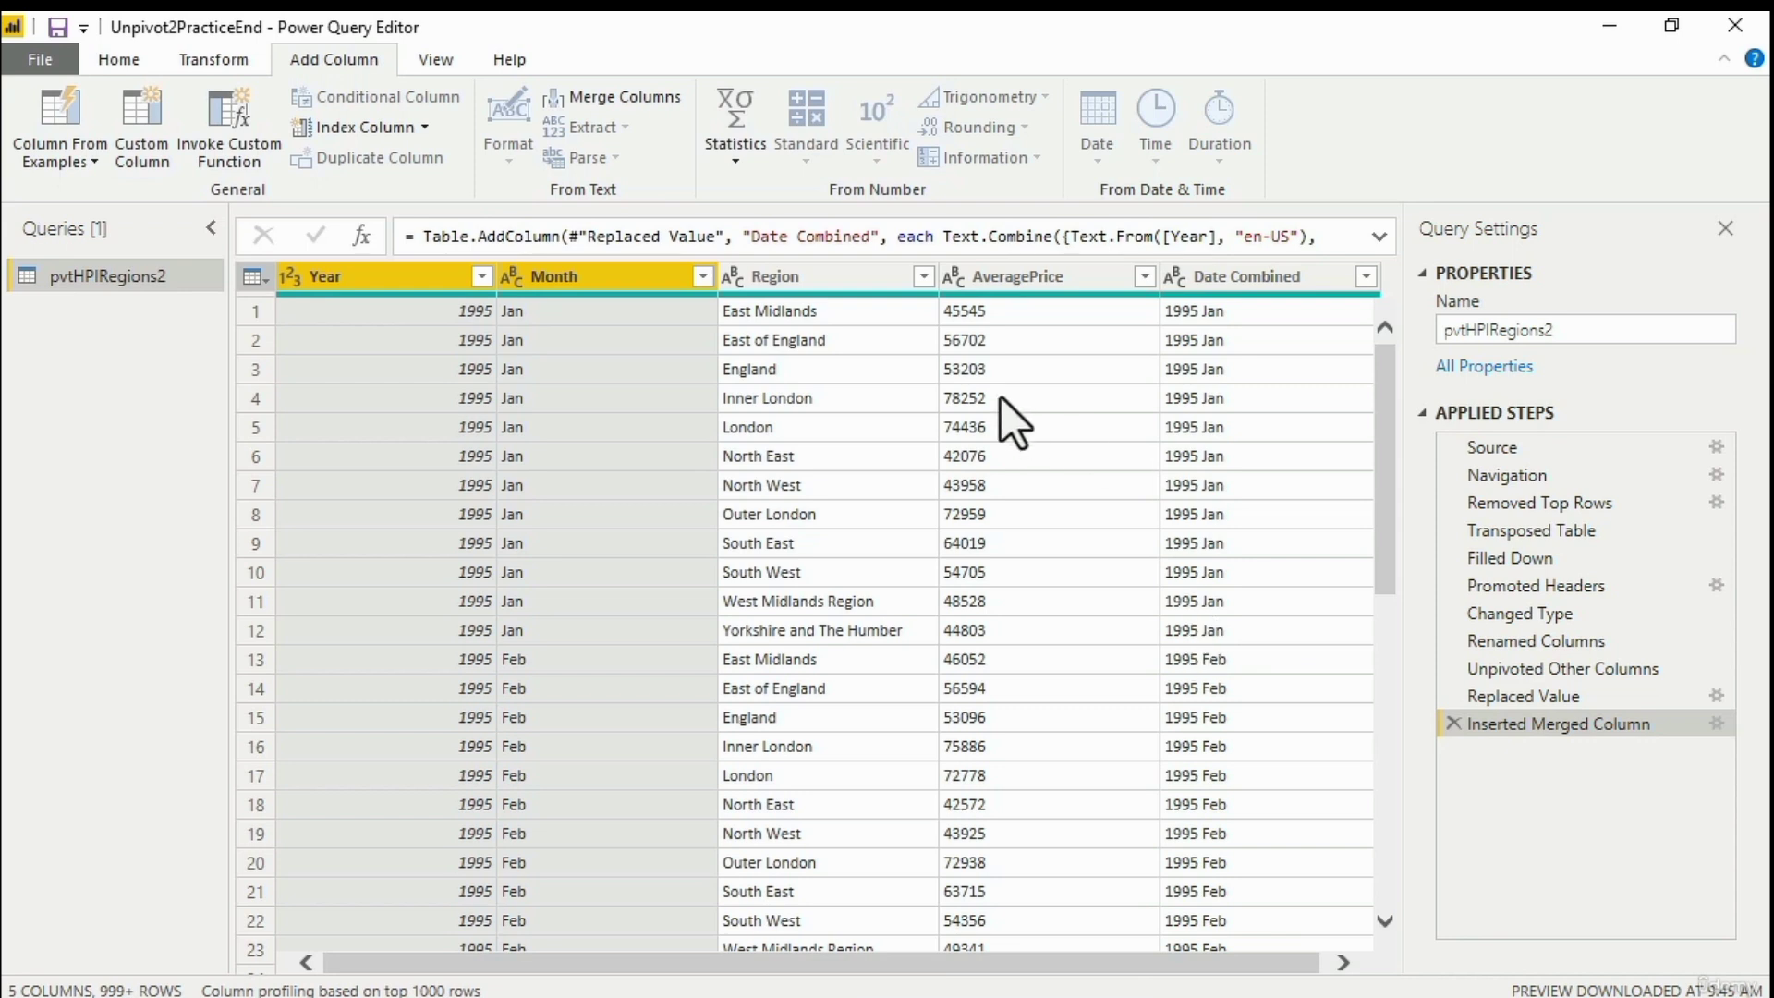
Examine the full Table.AddColumn formula and the new Date Combined column with its data type
{"action": "left_click", "coordinate": [1379, 237]}
{"action": "left_click_drag", "start_coordinate": [423, 237], "coordinate": [563, 243]}
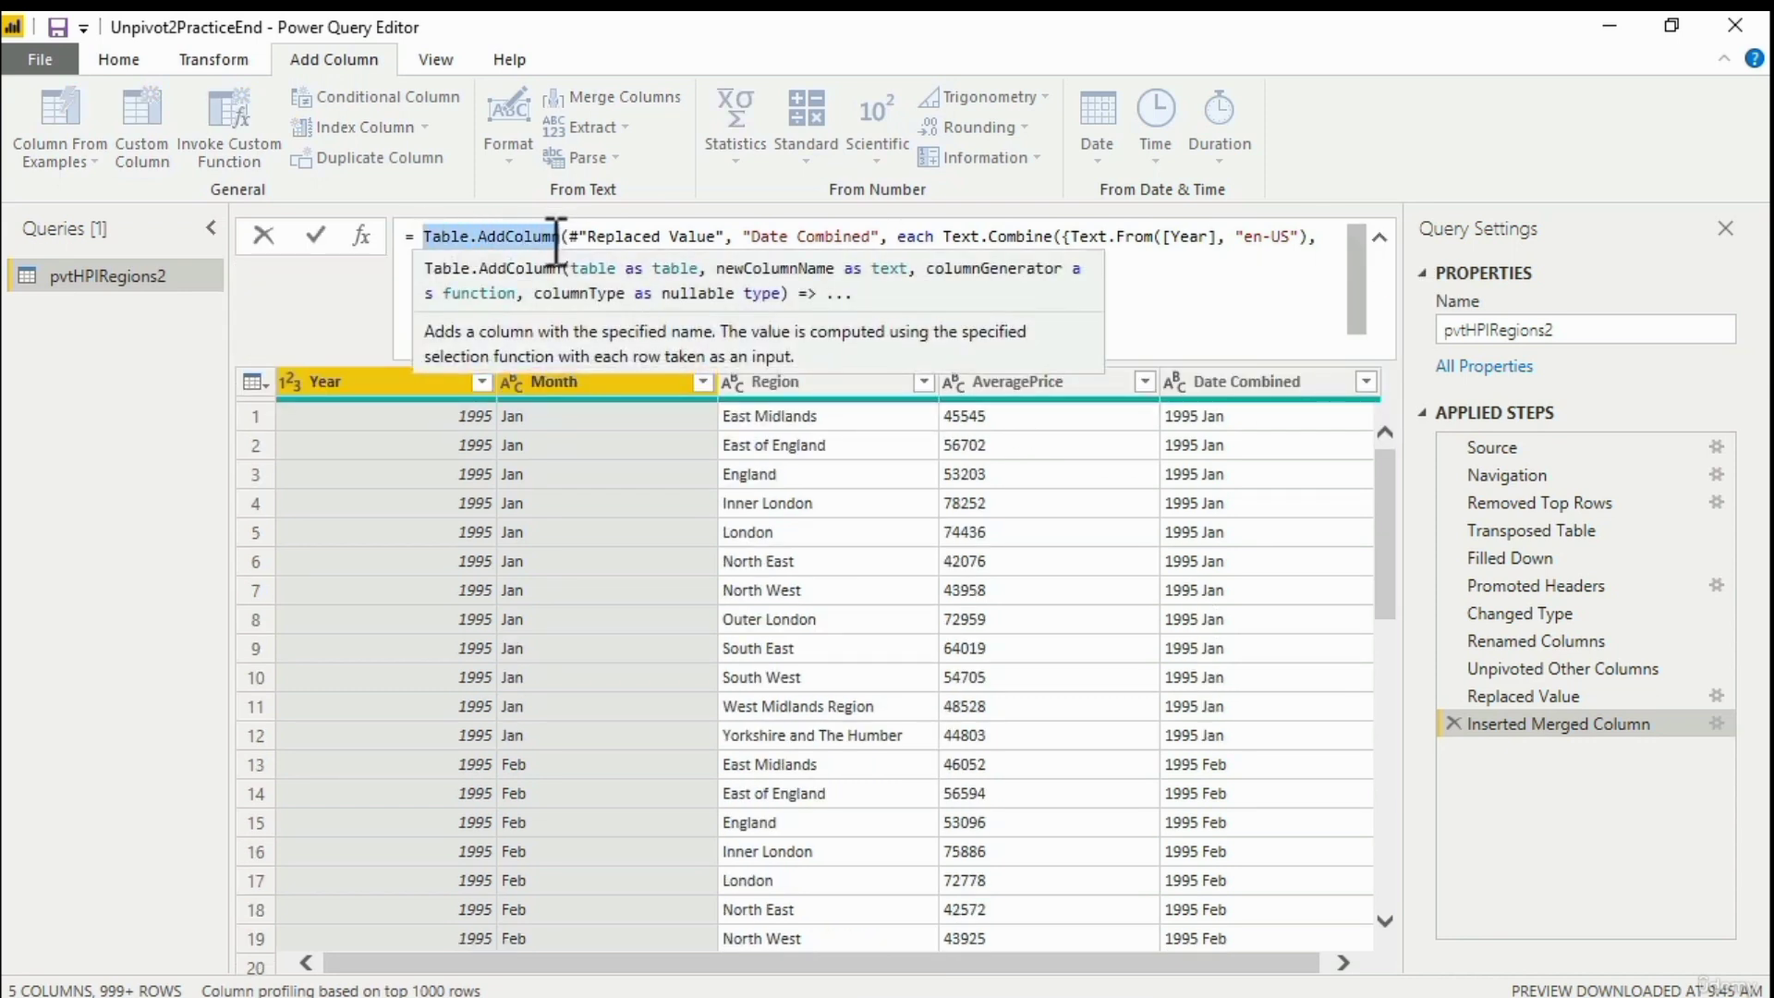
{"action": "left_click", "coordinate": [1266, 379]}
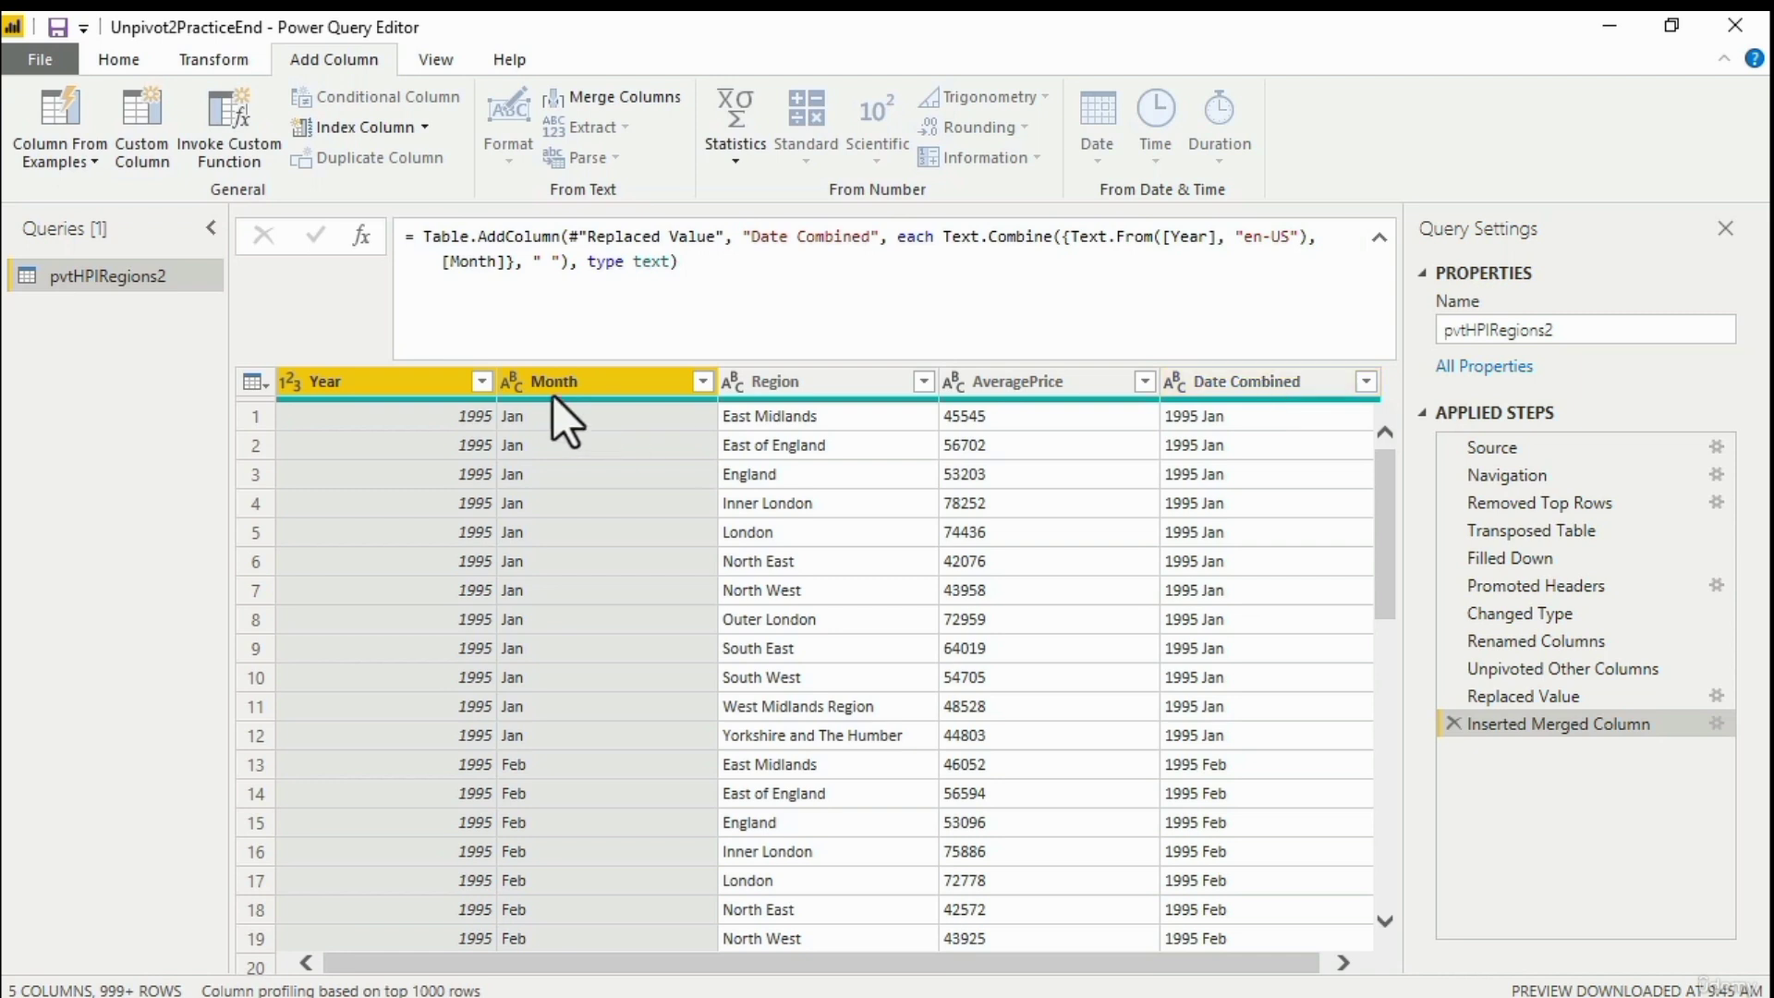
{"action": "left_click", "coordinate": [1182, 384]}
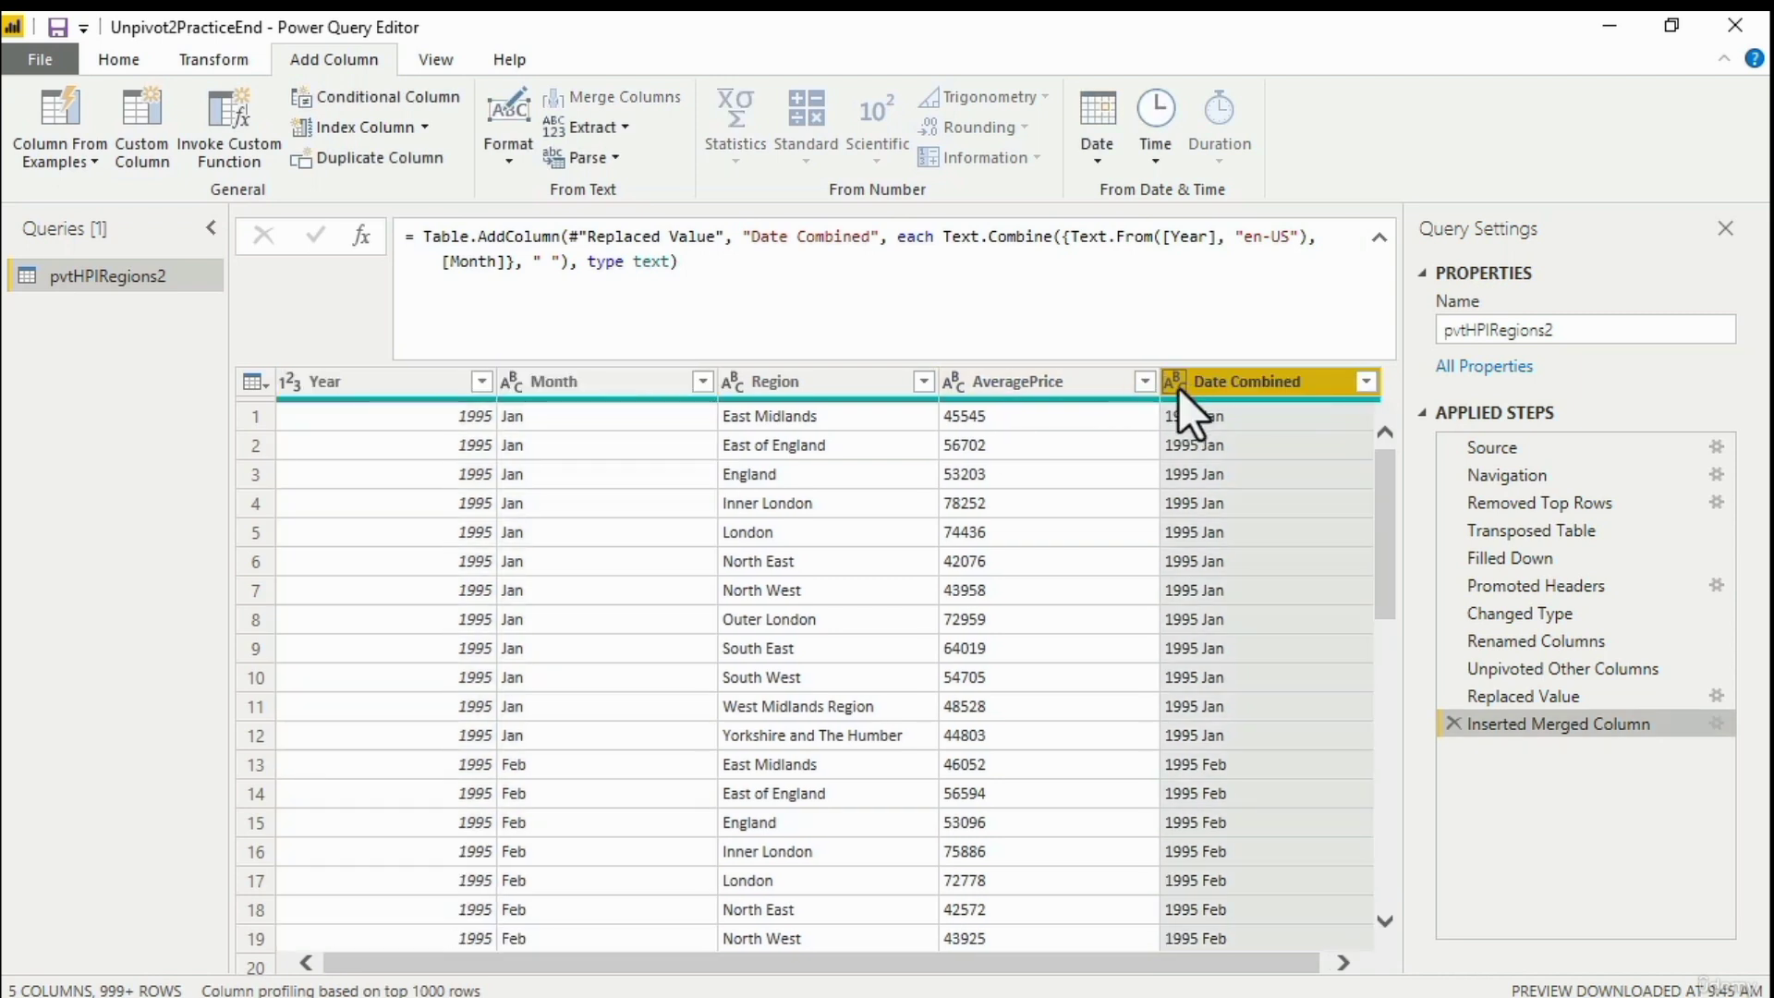
{"action": "left_click_drag", "start_coordinate": [1247, 972], "coordinate": [1282, 965]}
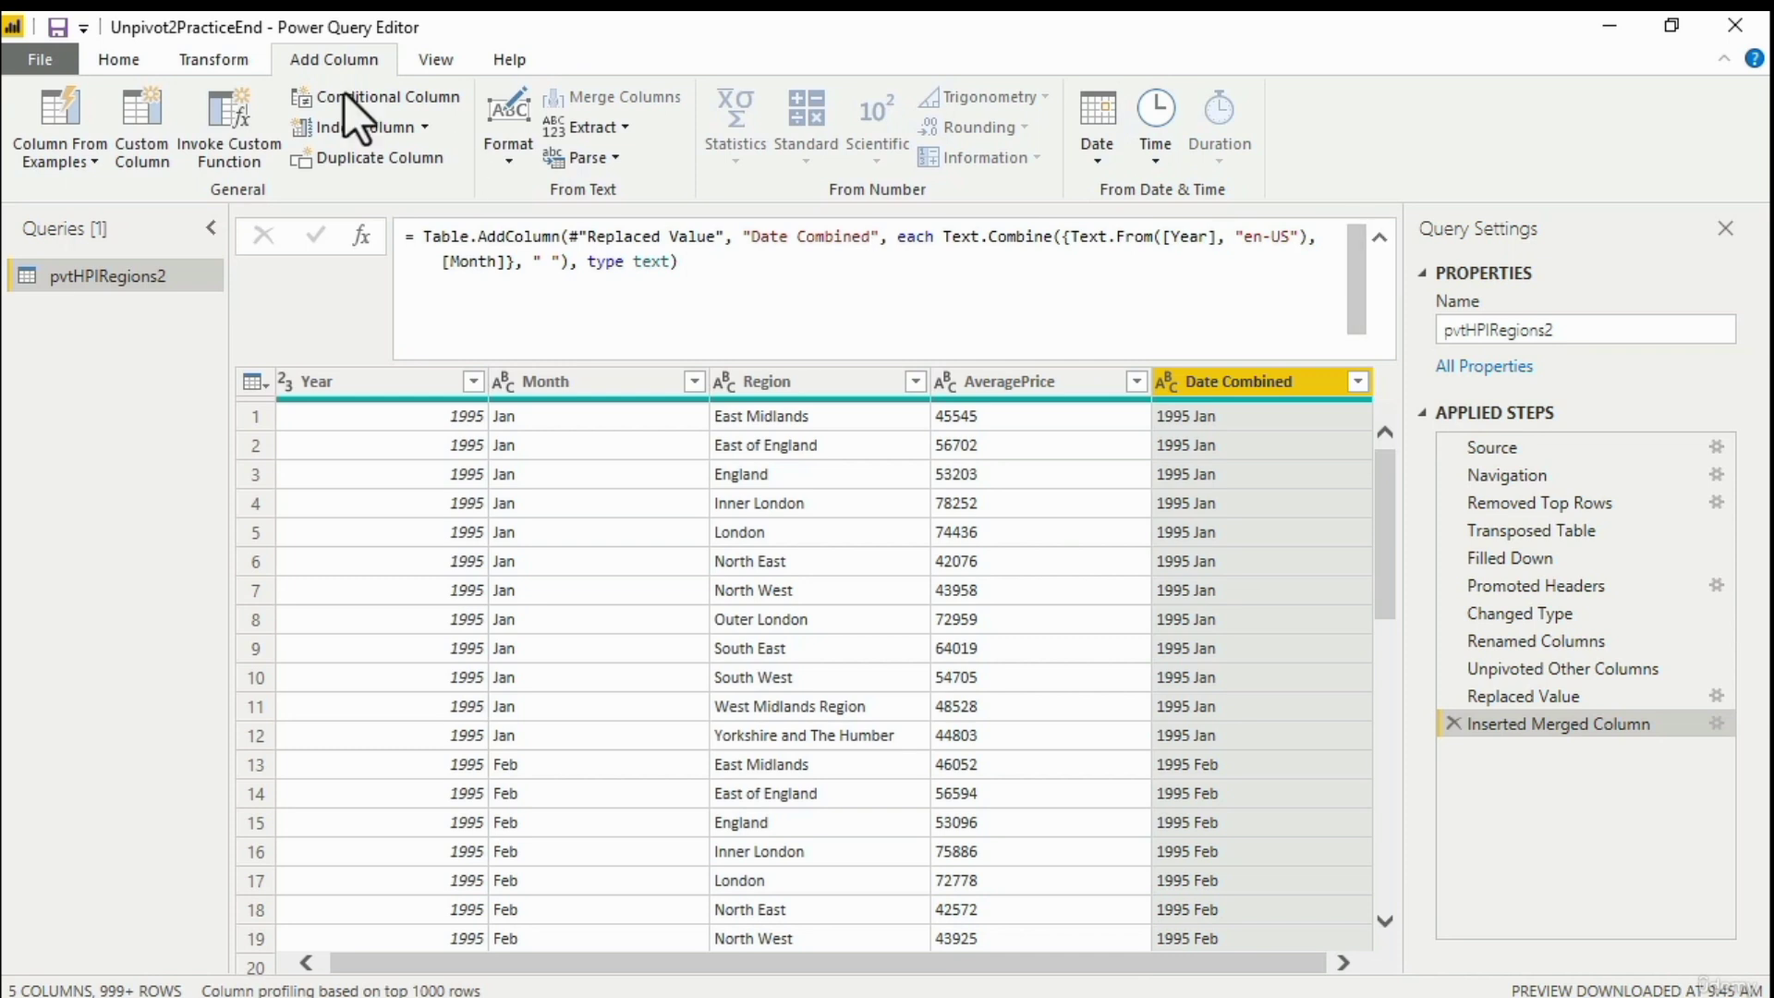
Examine the different places that offer data type options for the Date Combined column
{"action": "left_click", "coordinate": [211, 61]}
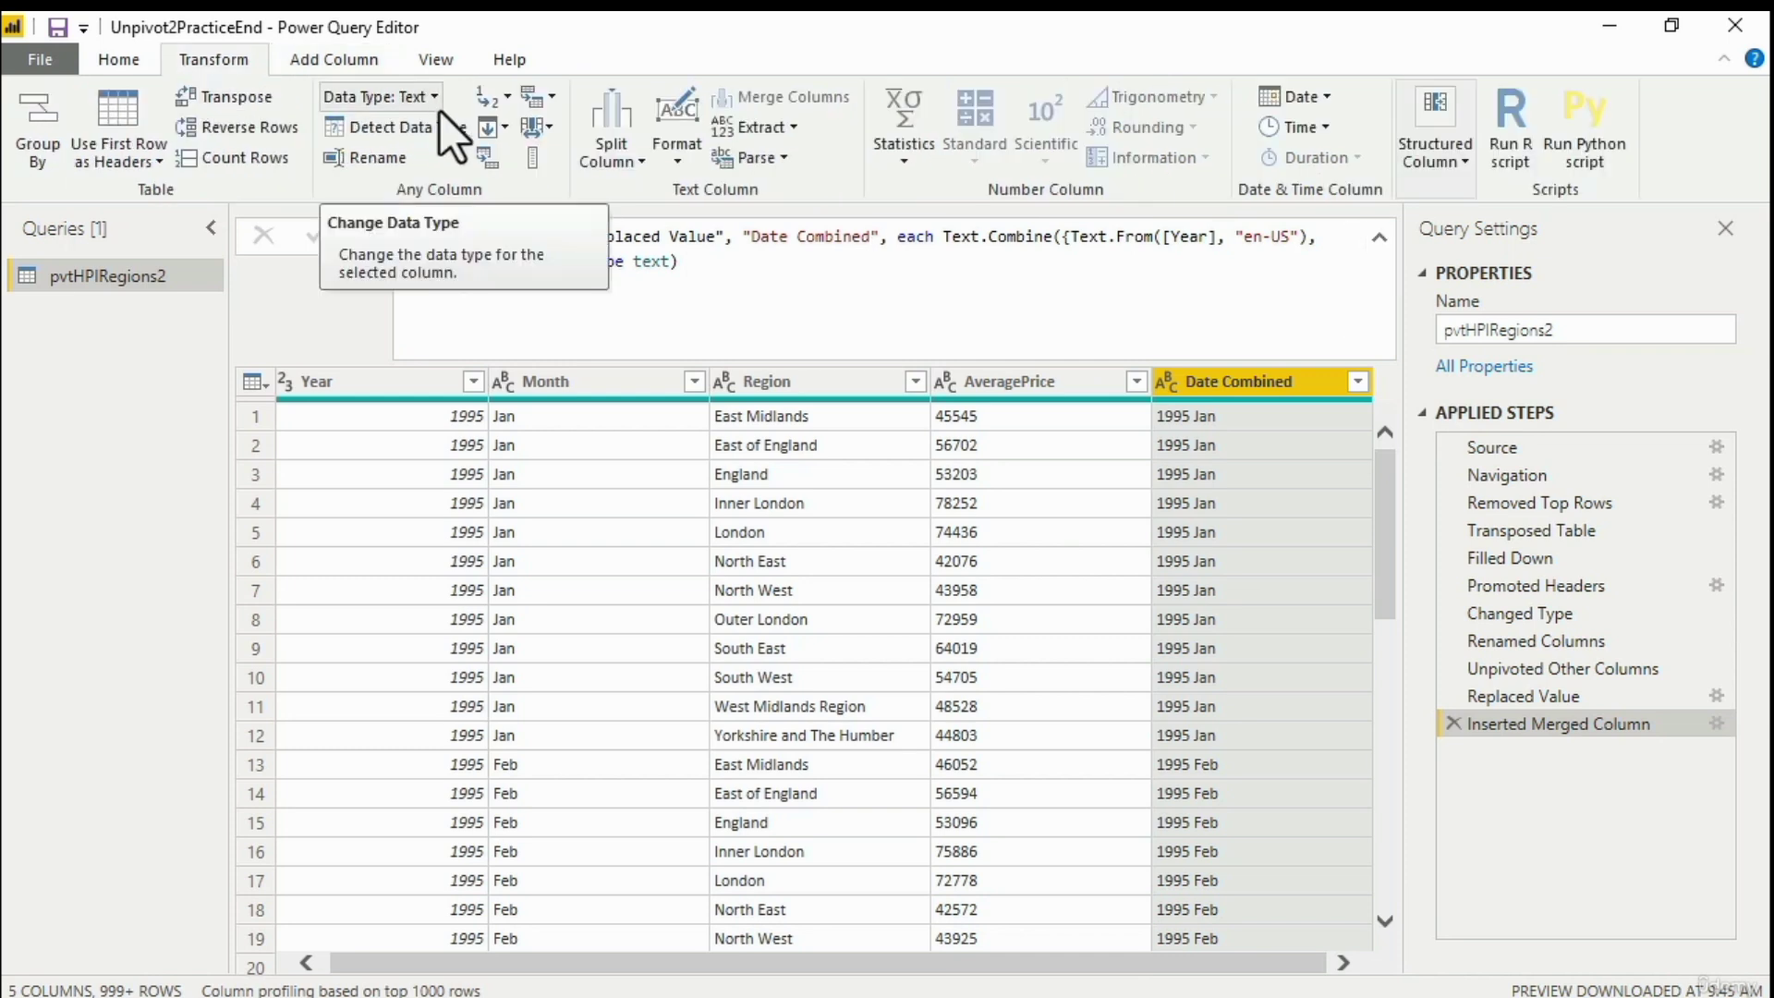
{"action": "left_click", "coordinate": [1166, 383]}
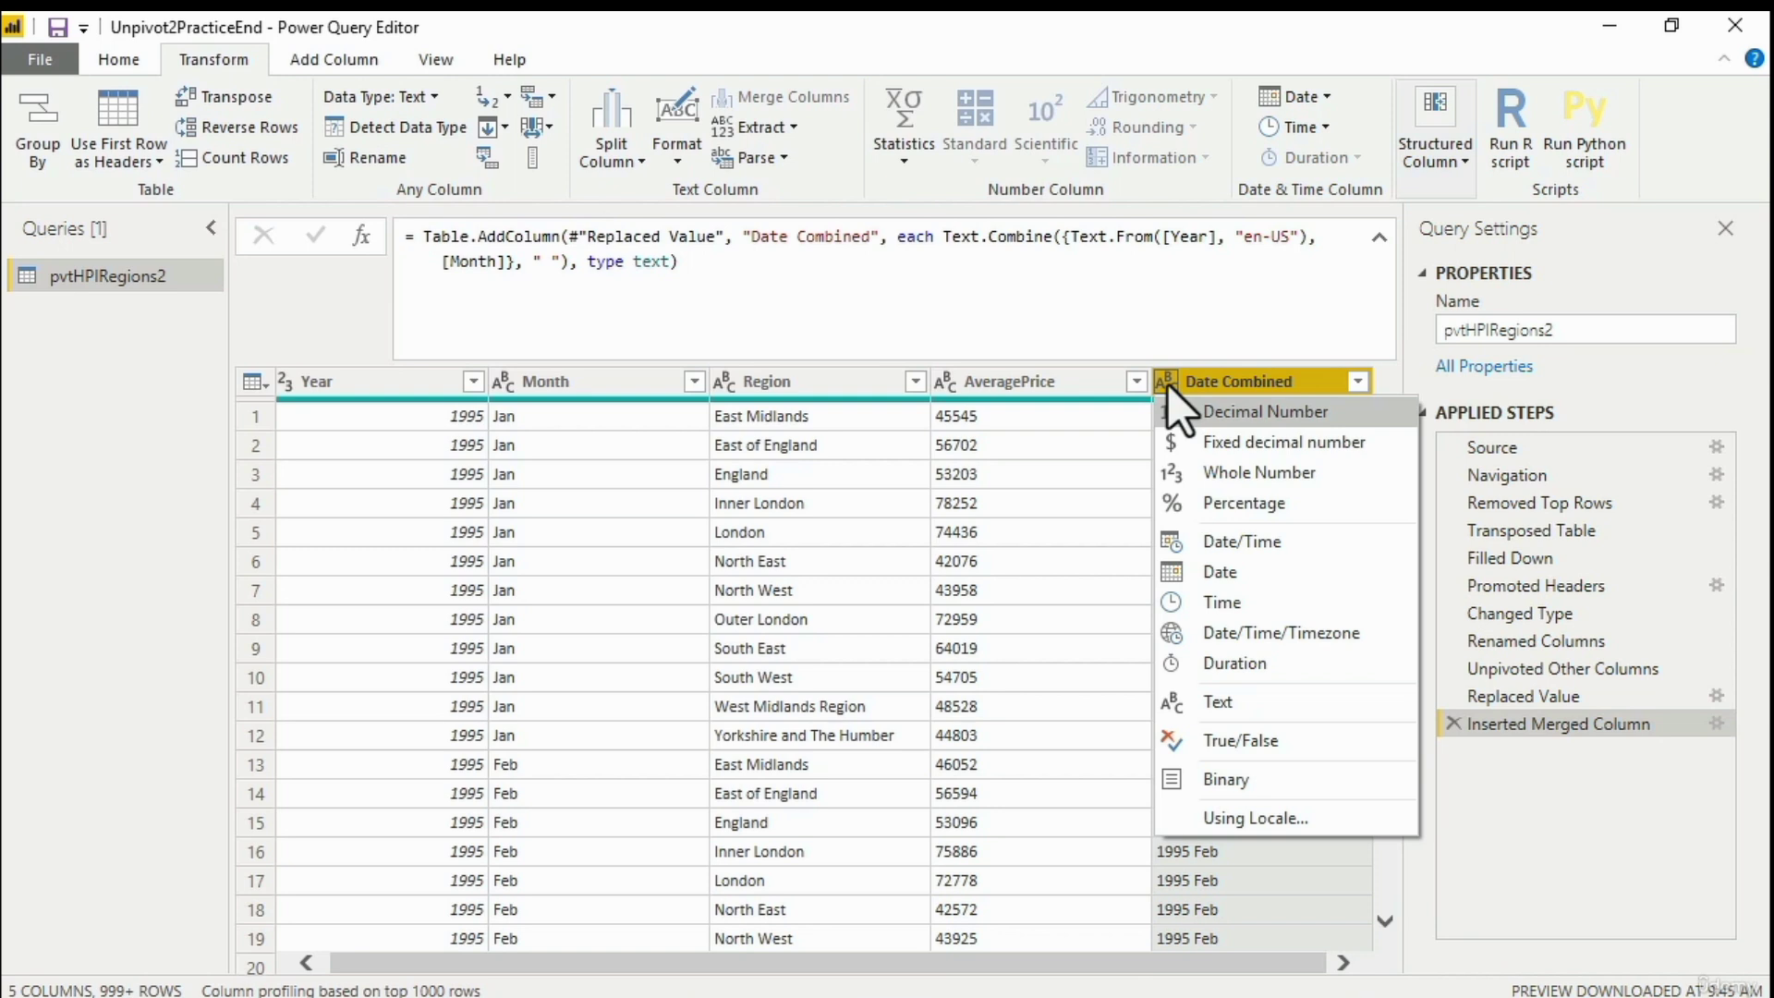
{"action": "left_click", "coordinate": [763, 30]}
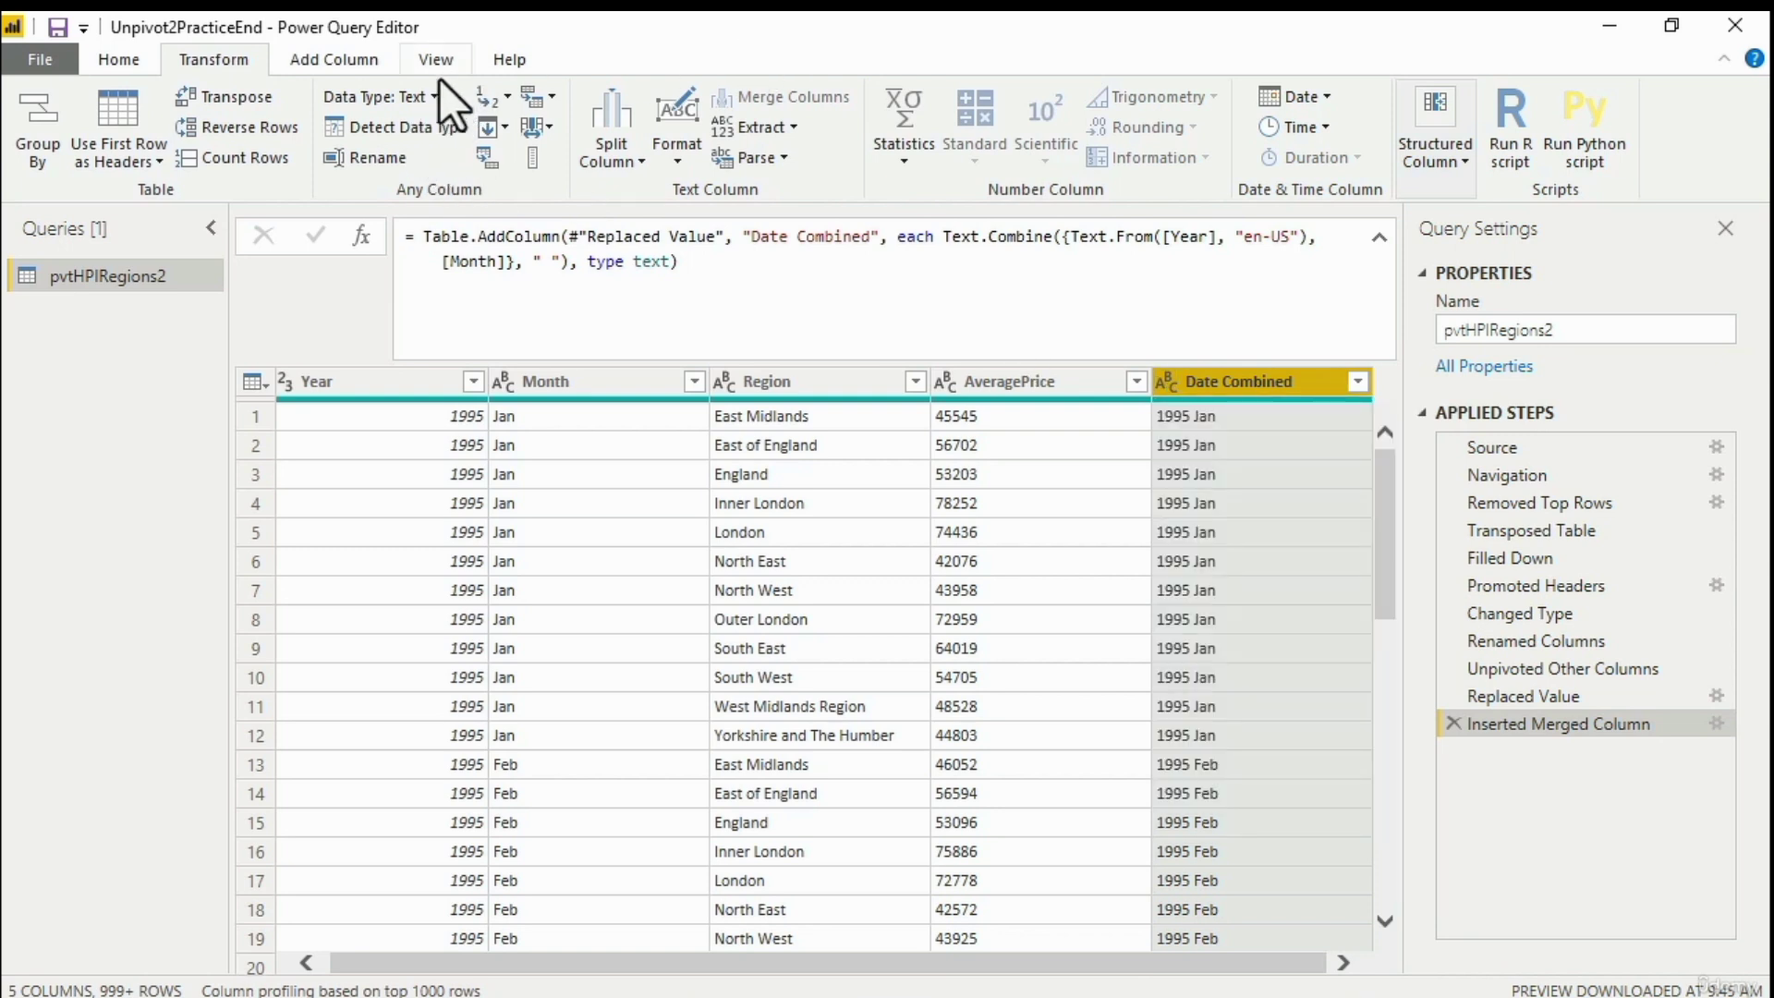
{"action": "left_click", "coordinate": [407, 95]}
{"action": "left_click", "coordinate": [141, 62]}
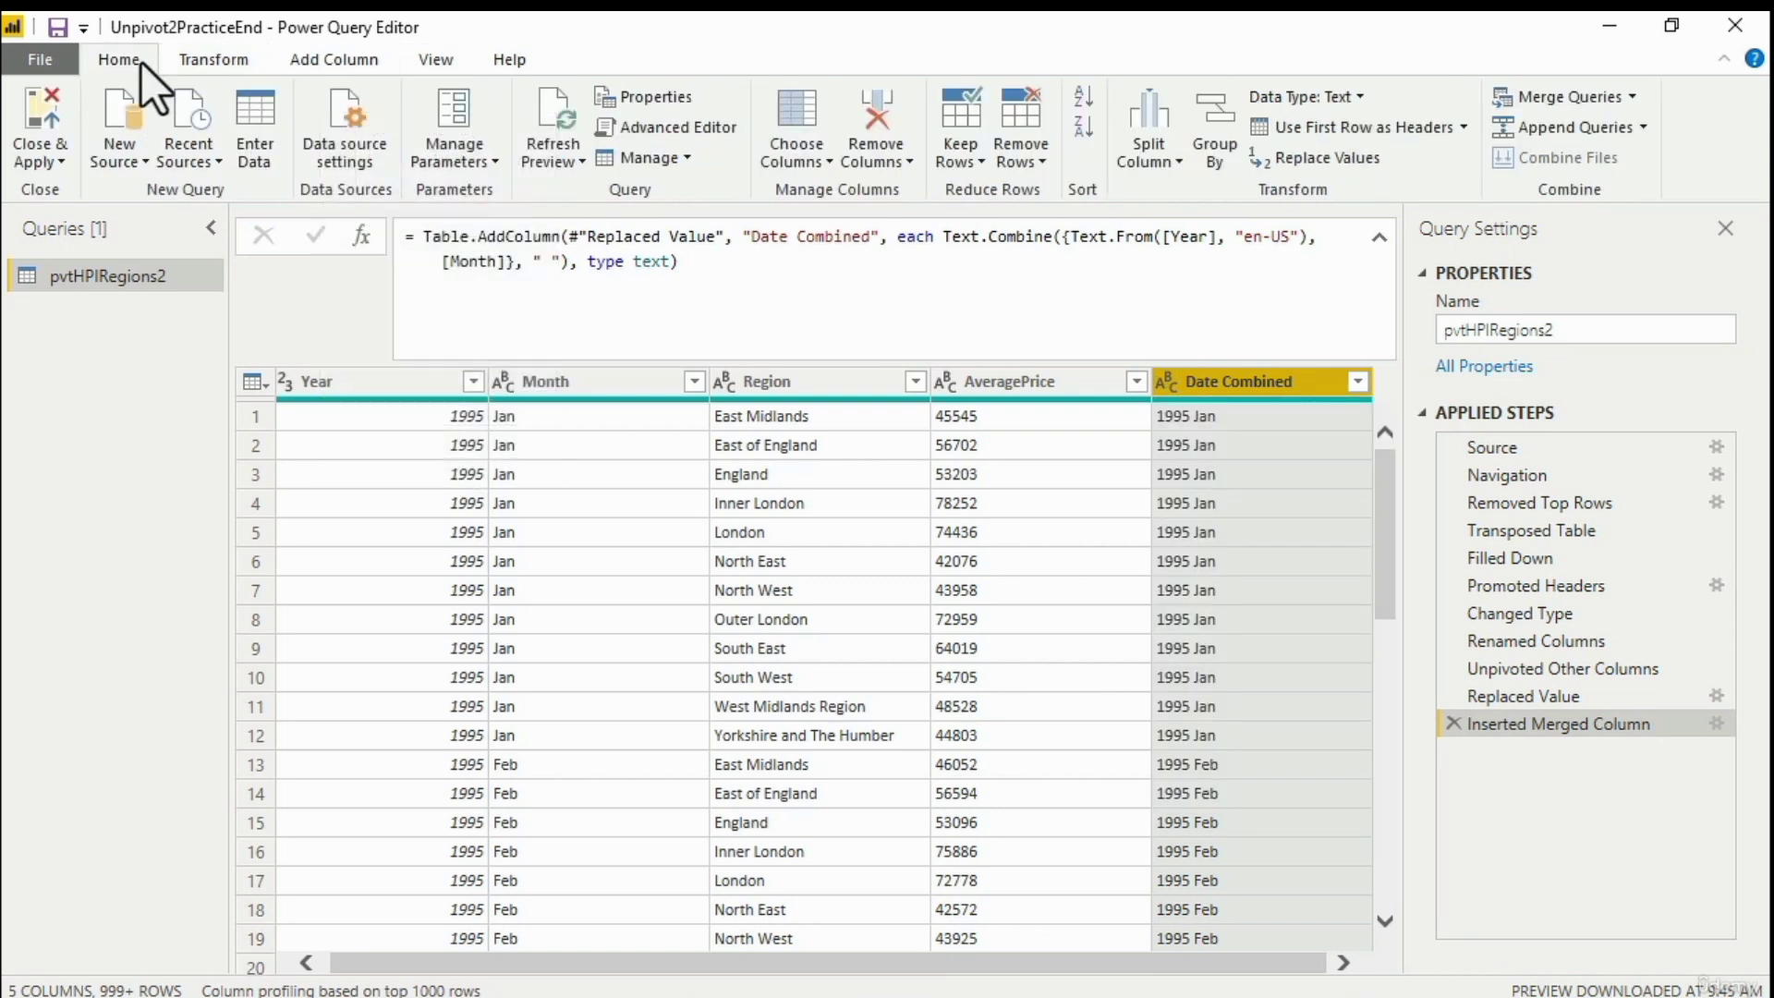
{"action": "left_click", "coordinate": [1361, 87]}
{"action": "left_click", "coordinate": [1228, 432]}
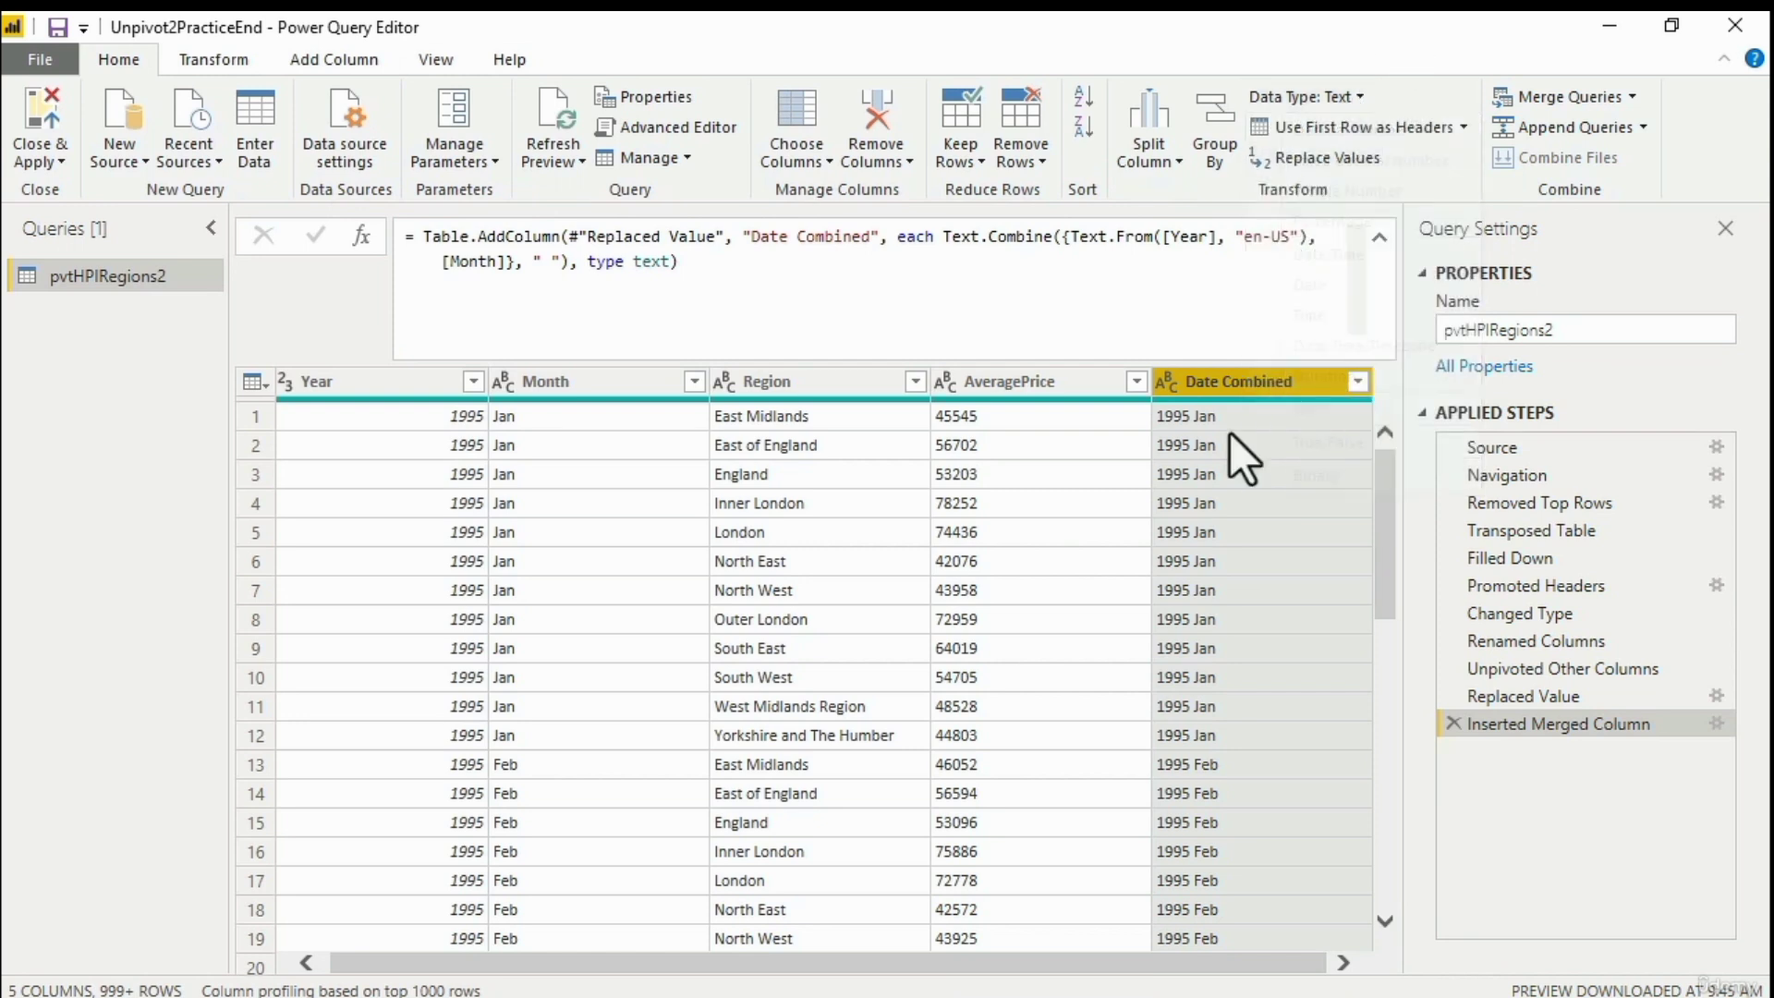
{"action": "left_click", "coordinate": [1164, 382]}
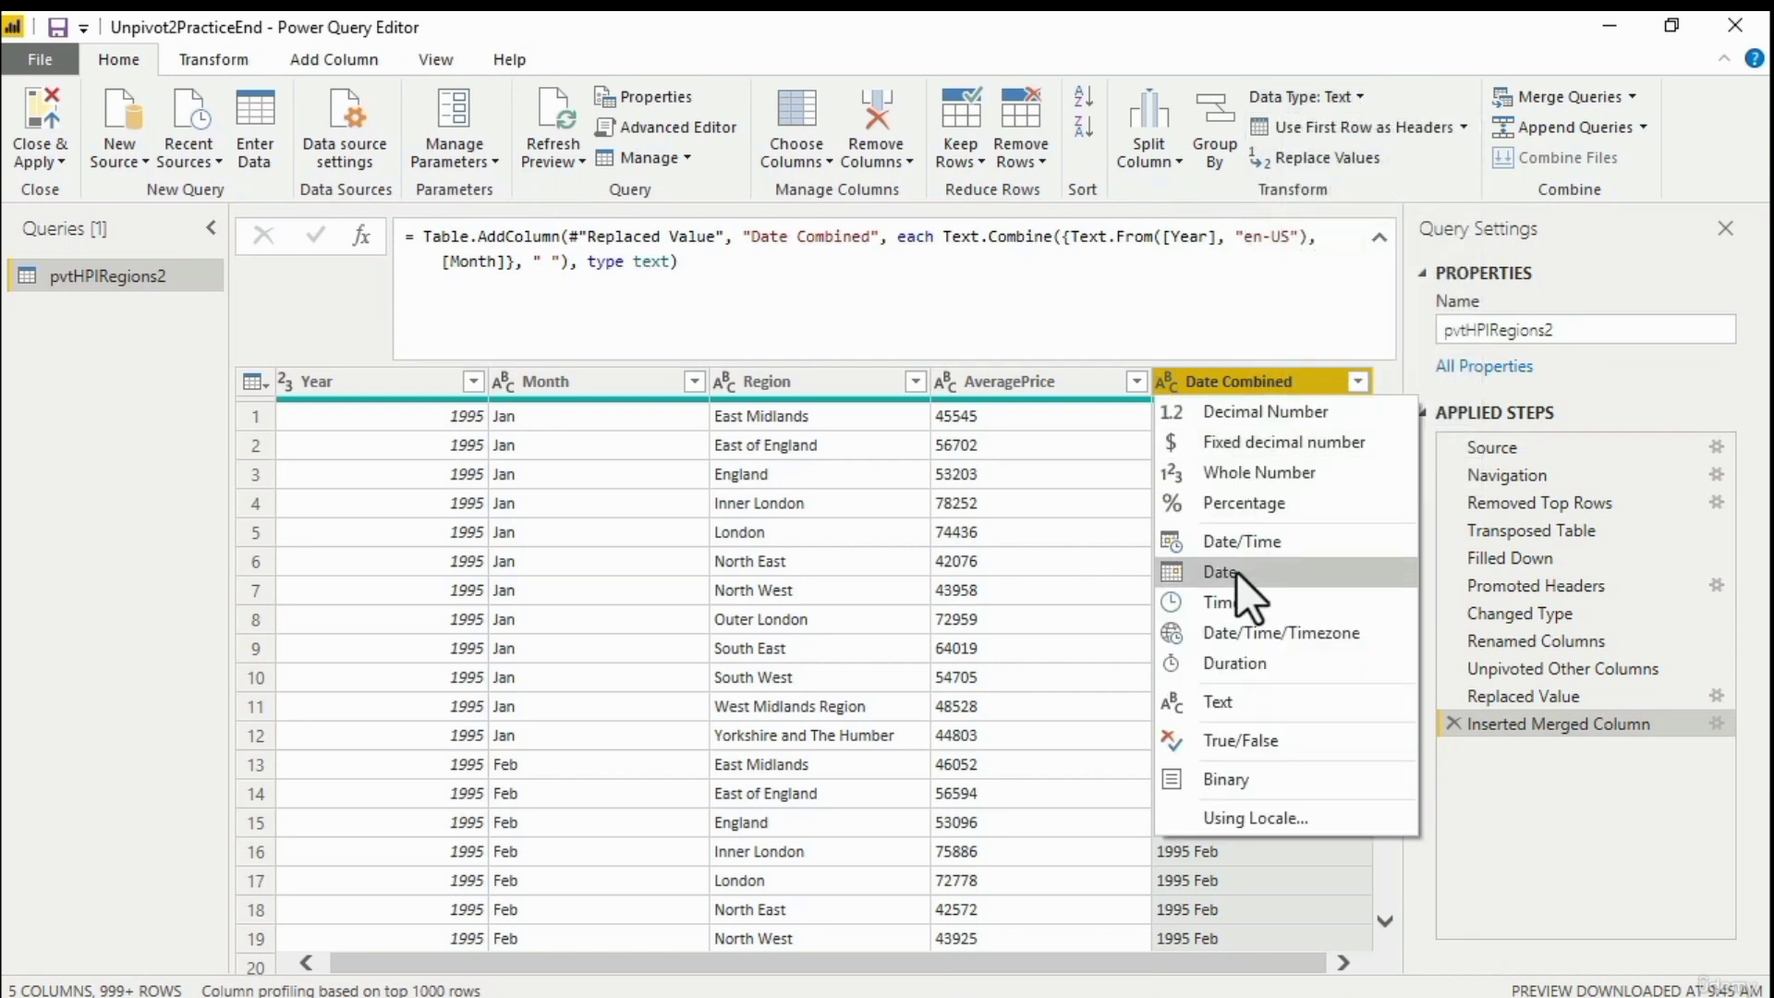
{"action": "left_click", "coordinate": [1347, 25]}
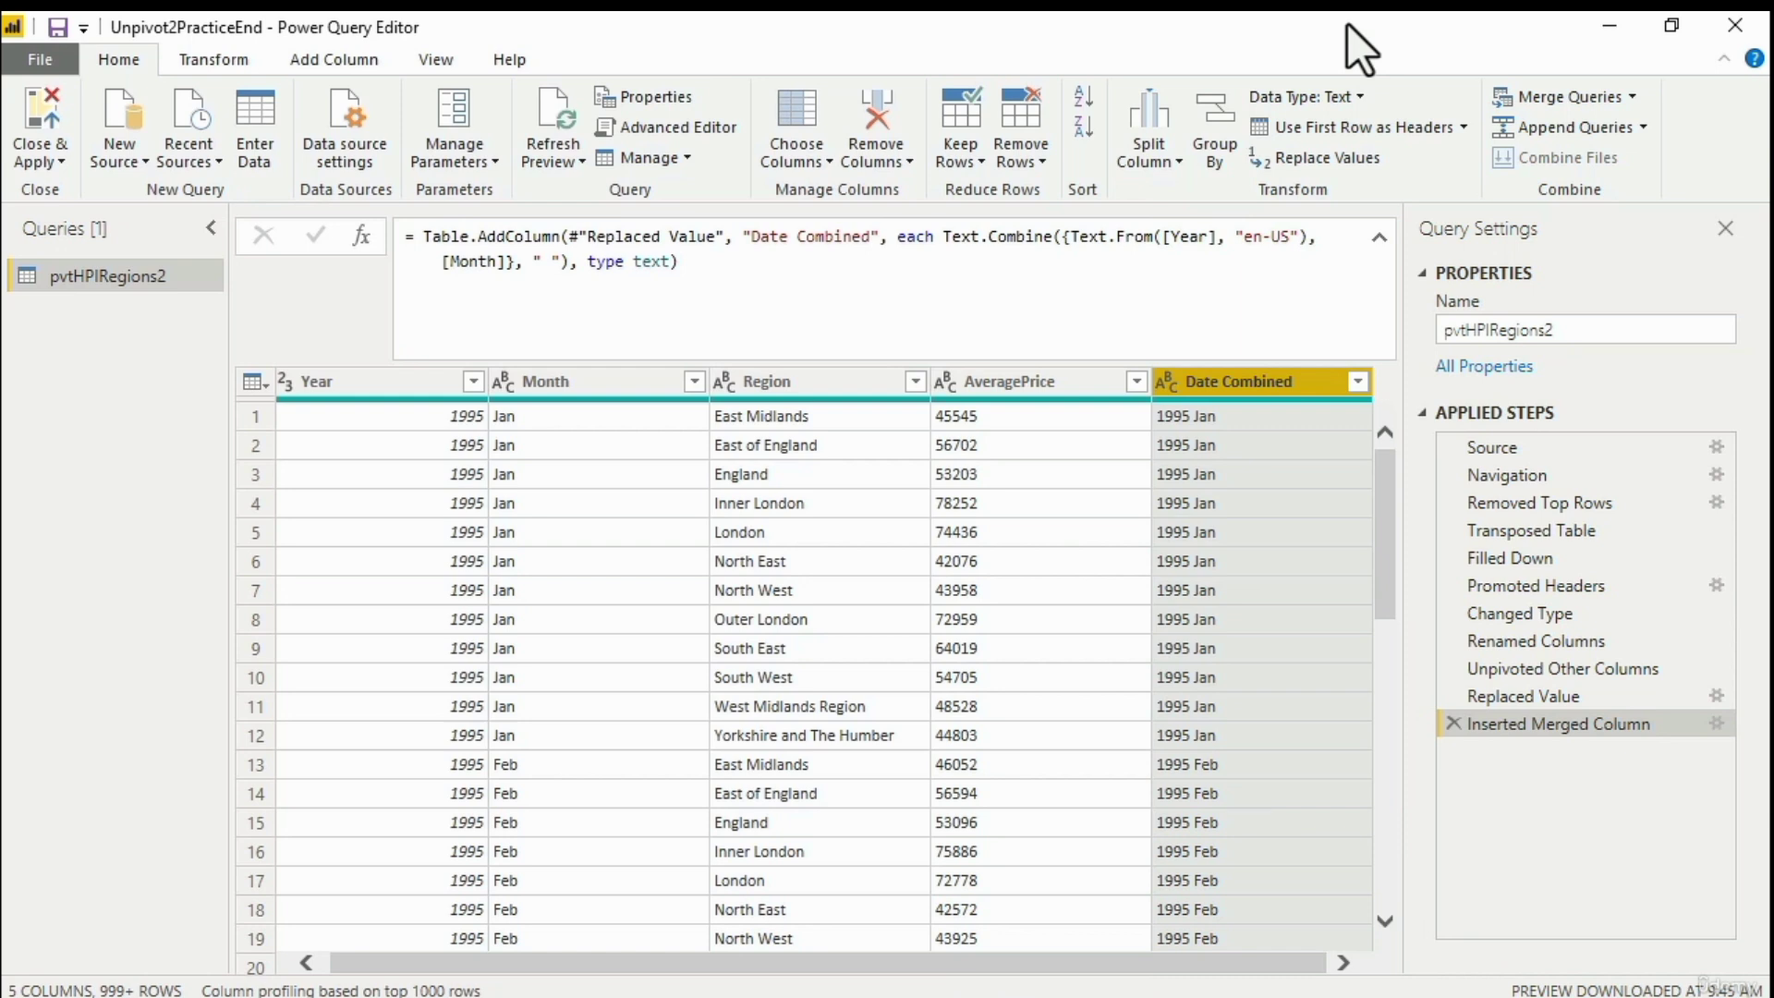
Change the Date Combined column's data type to Date and check the converted values further down the table
{"action": "left_click", "coordinate": [1166, 382]}
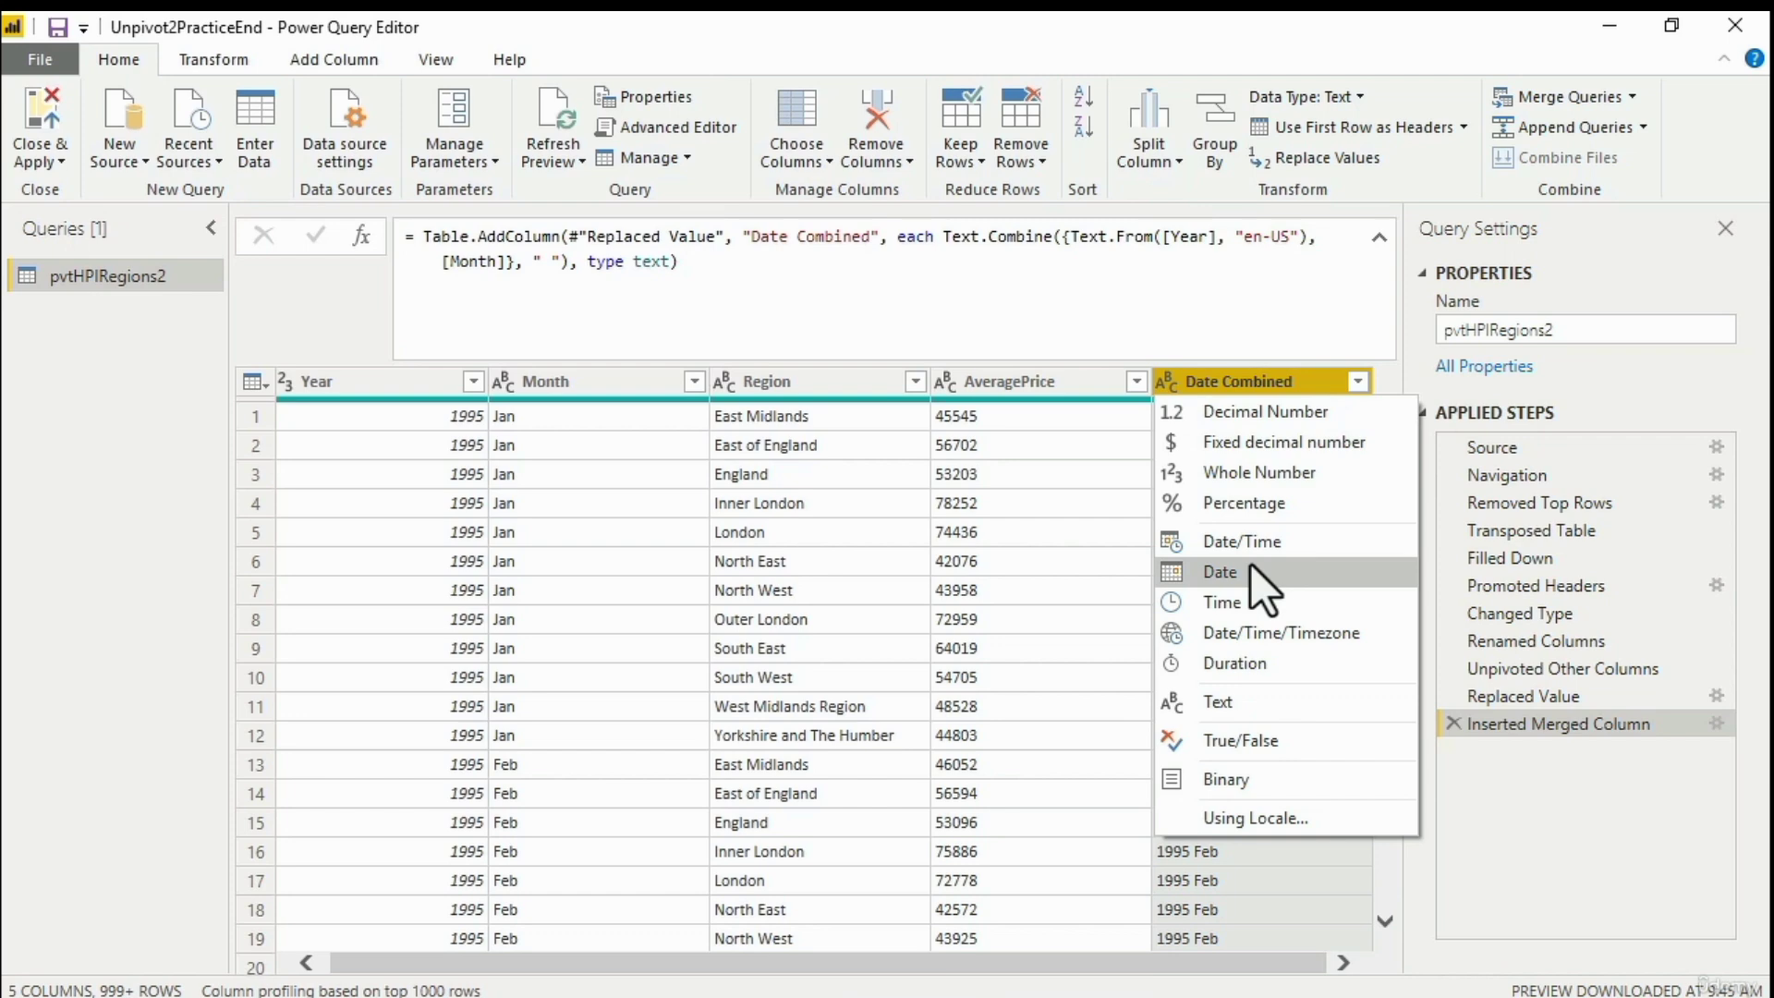
{"action": "left_click", "coordinate": [1250, 571]}
{"action": "left_click_drag", "start_coordinate": [1385, 600], "coordinate": [1395, 933]}
{"action": "left_click", "coordinate": [1392, 903]}
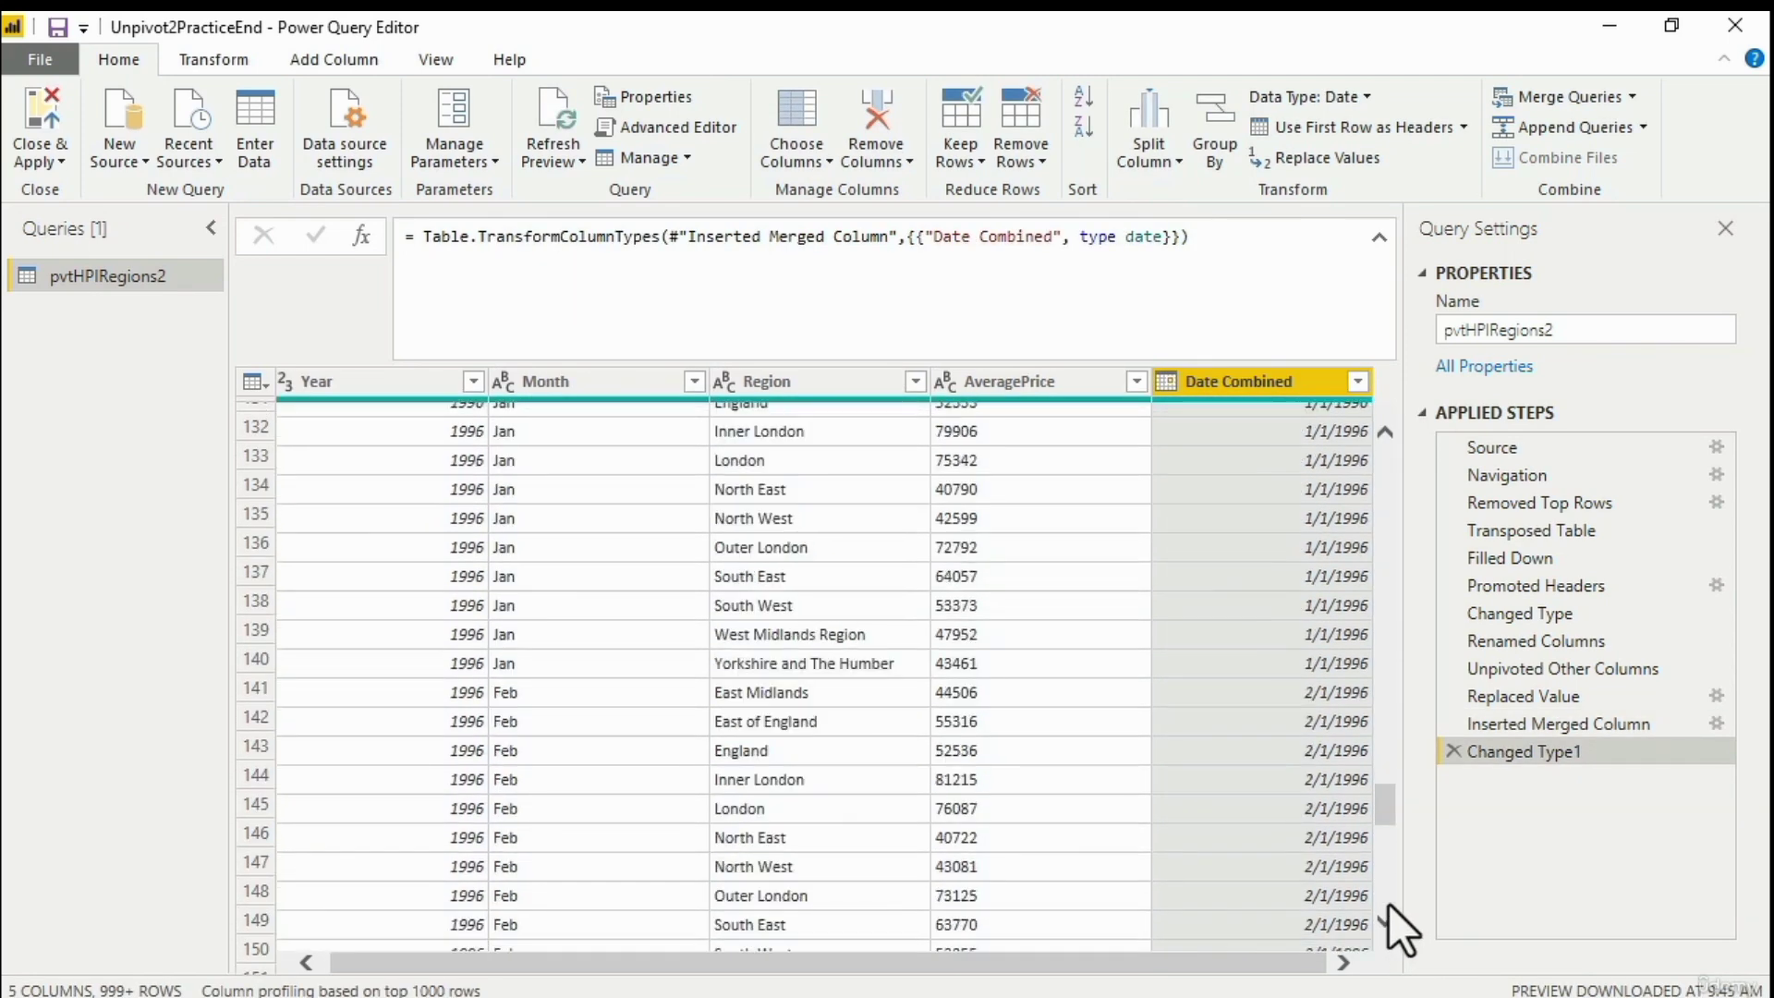
{"action": "left_click", "coordinate": [1388, 903]}
{"action": "left_click_drag", "start_coordinate": [1388, 903], "coordinate": [1382, 901]}
{"action": "left_click", "coordinate": [1383, 889]}
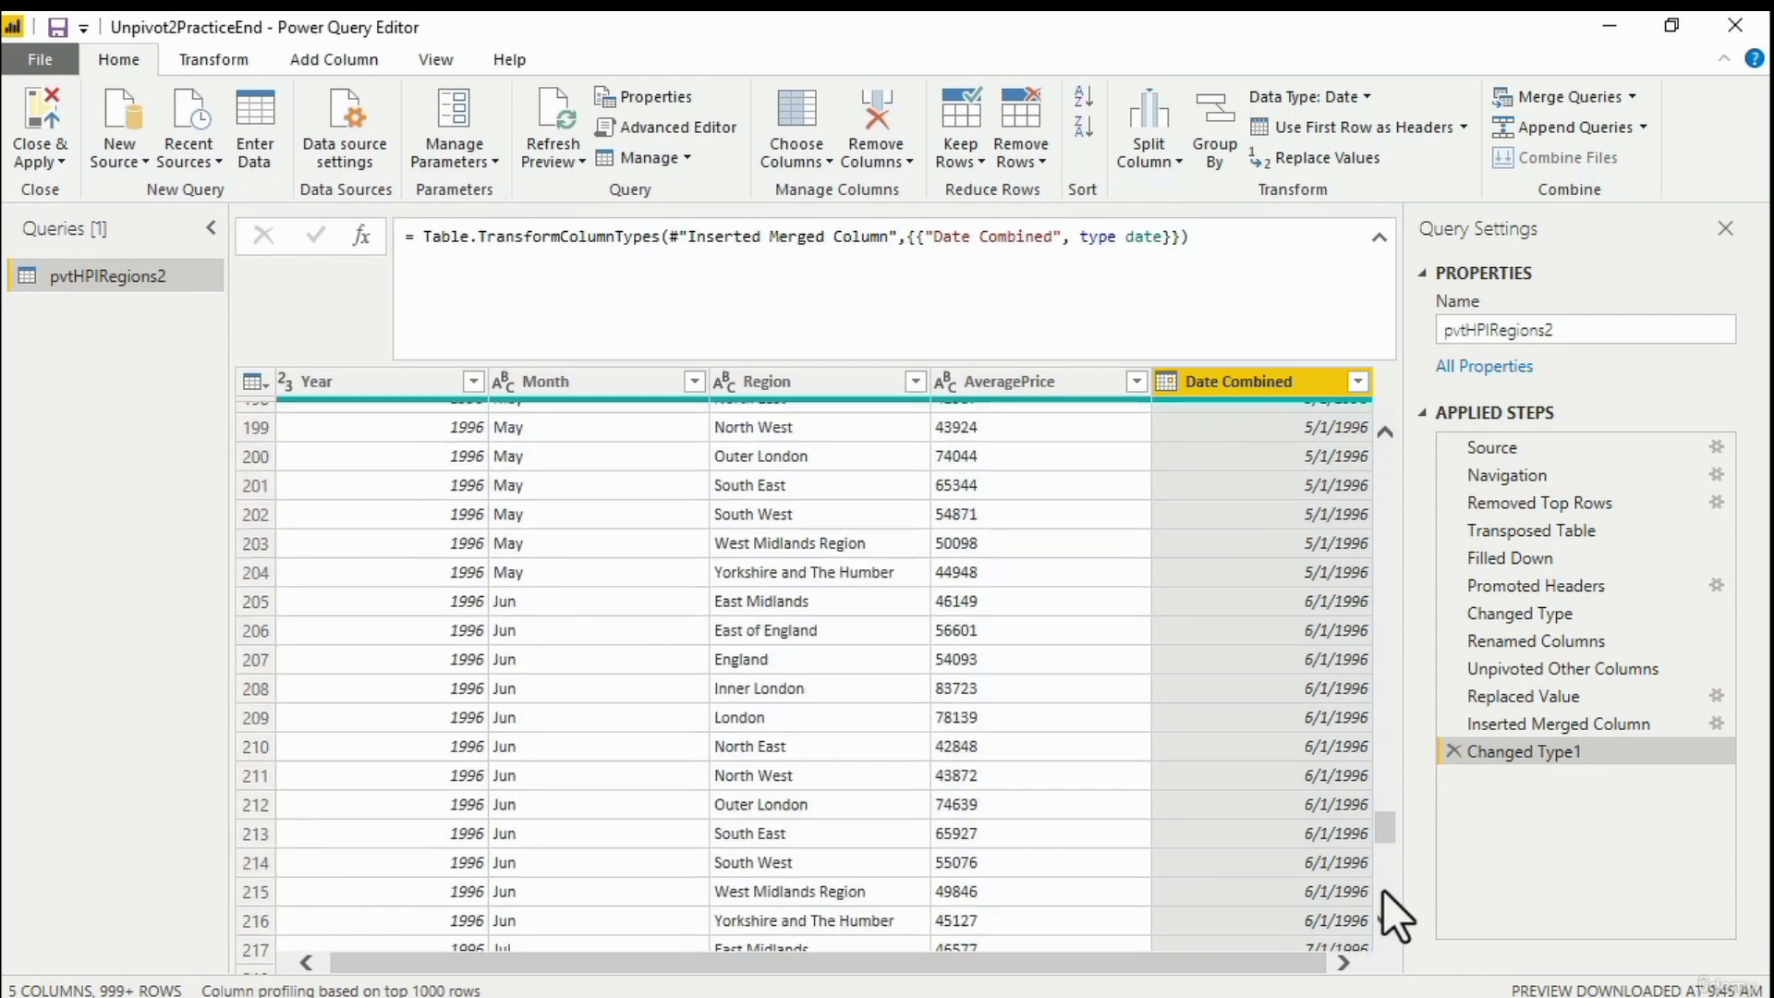
{"action": "left_click", "coordinate": [1386, 895]}
{"action": "left_click", "coordinate": [1383, 900]}
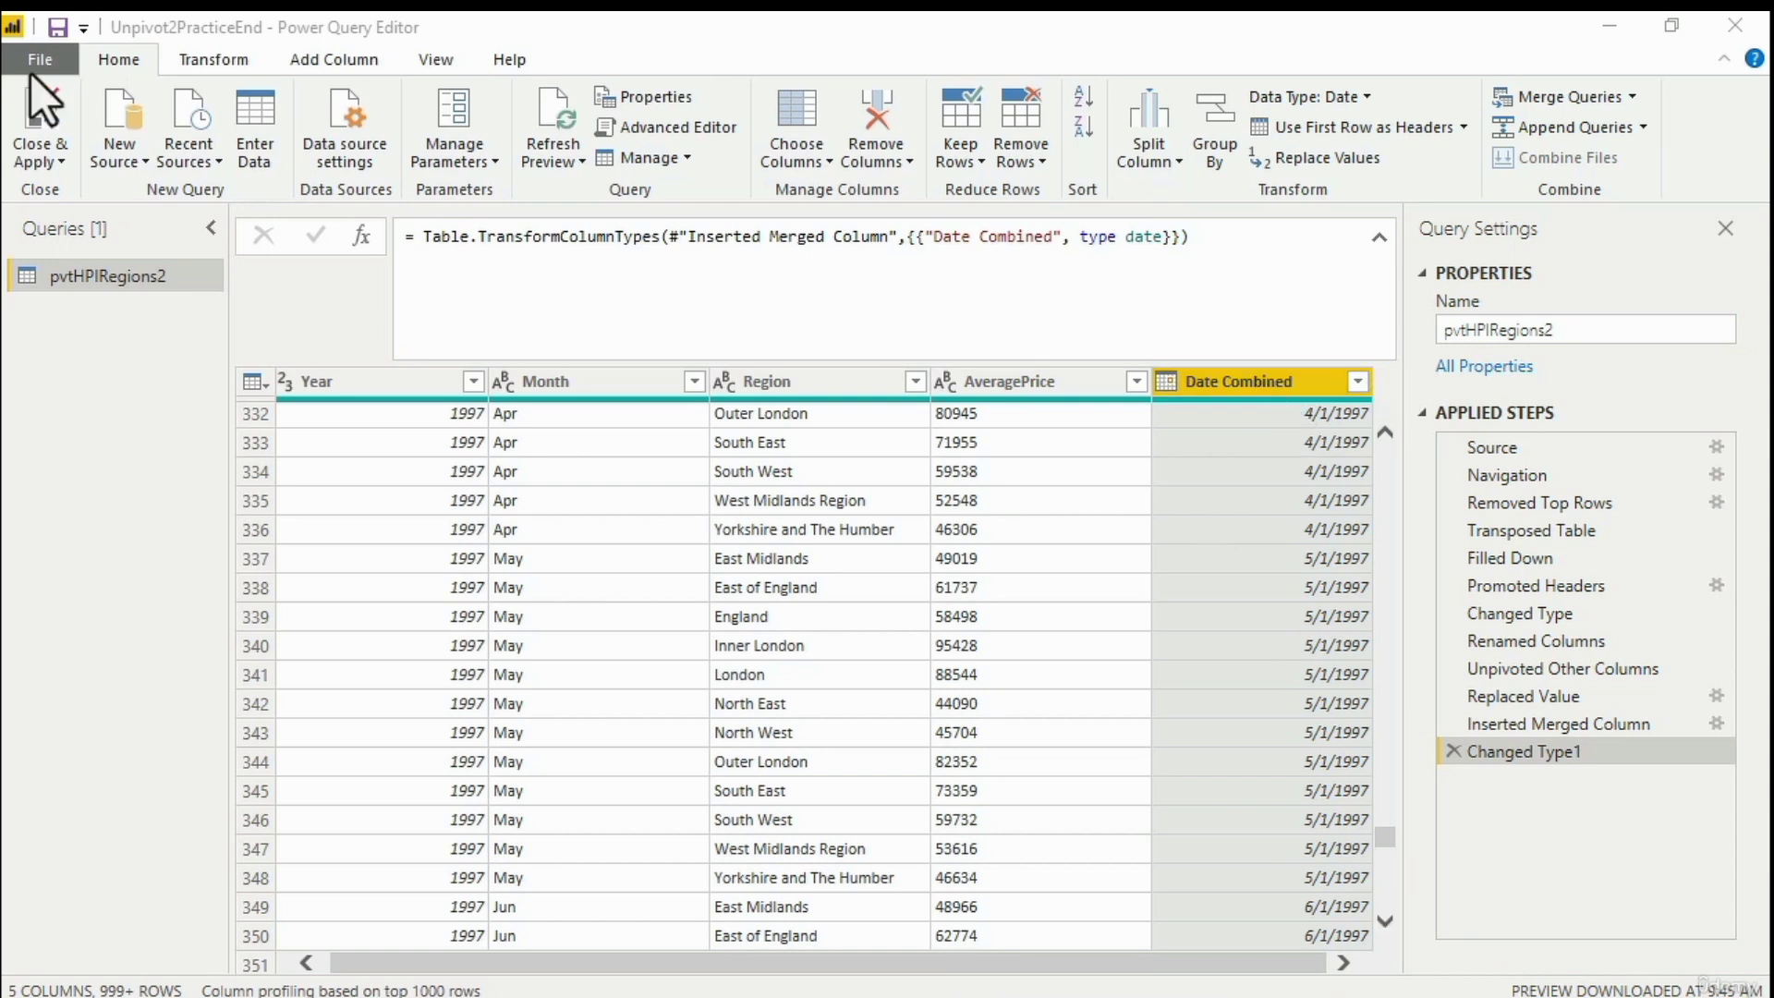
Close the query editor applying the changes, and view the field problem details of the Year Analysis visual in Power BI Desktop
{"action": "left_click", "coordinate": [36, 120]}
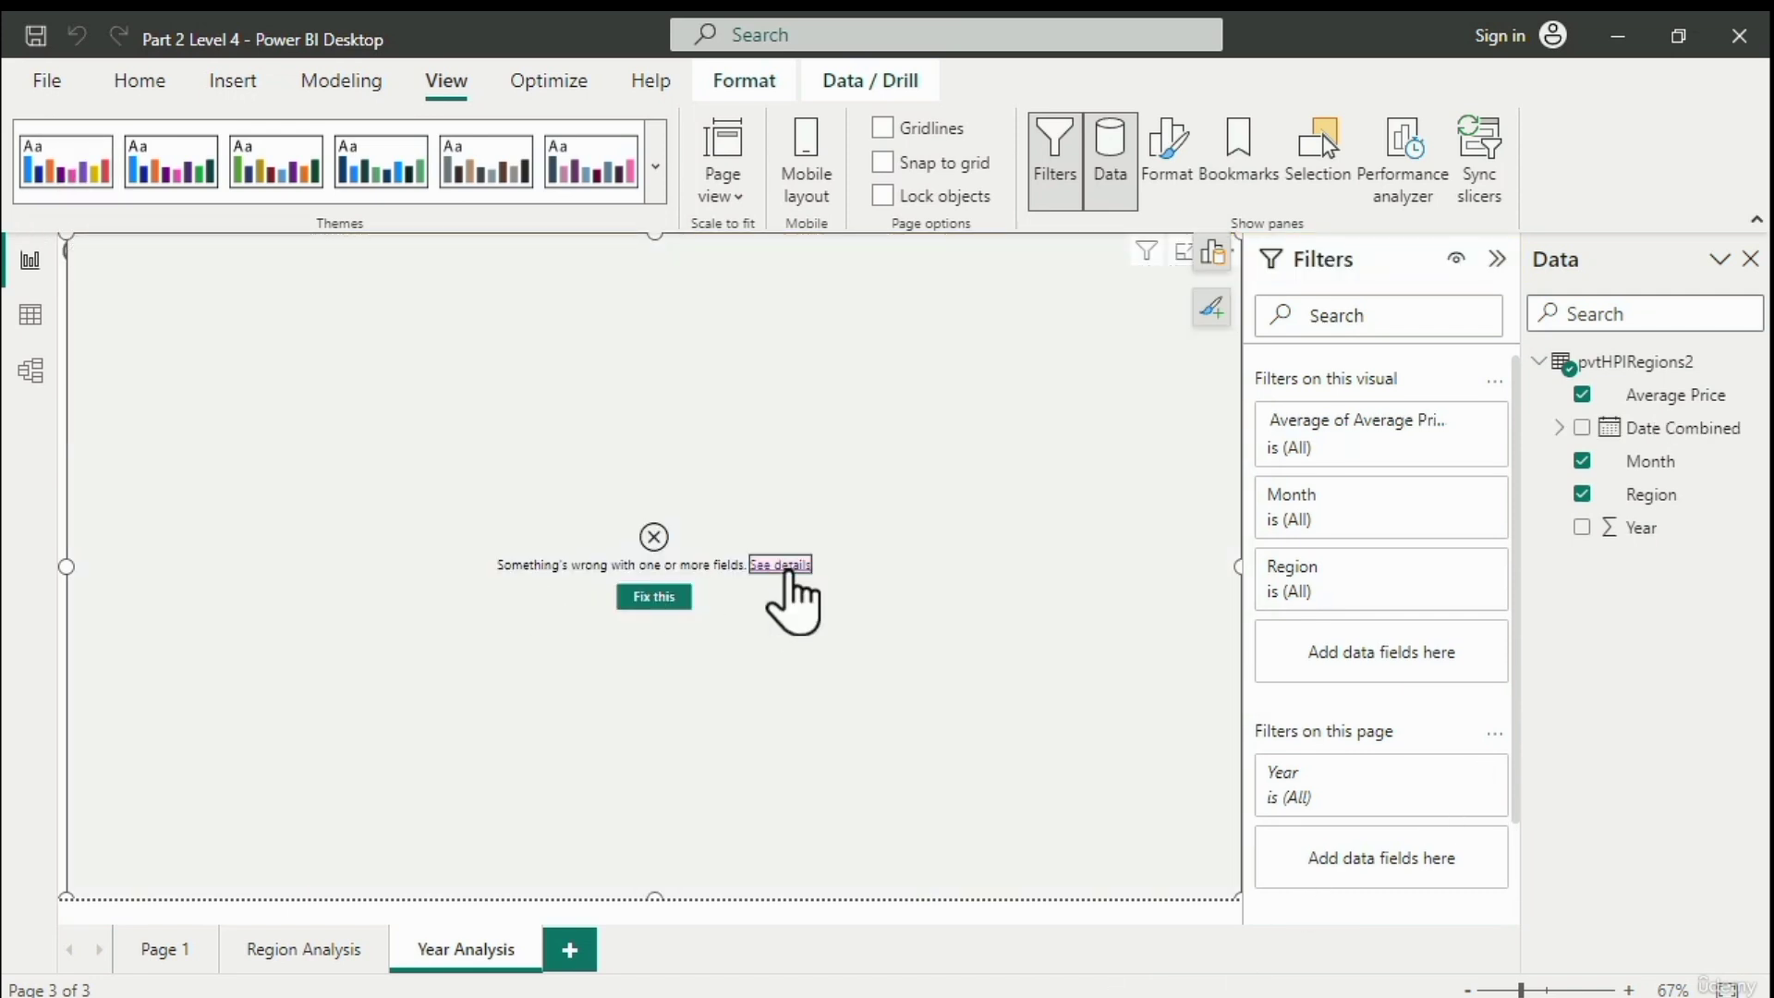
{"action": "left_click", "coordinate": [781, 565]}
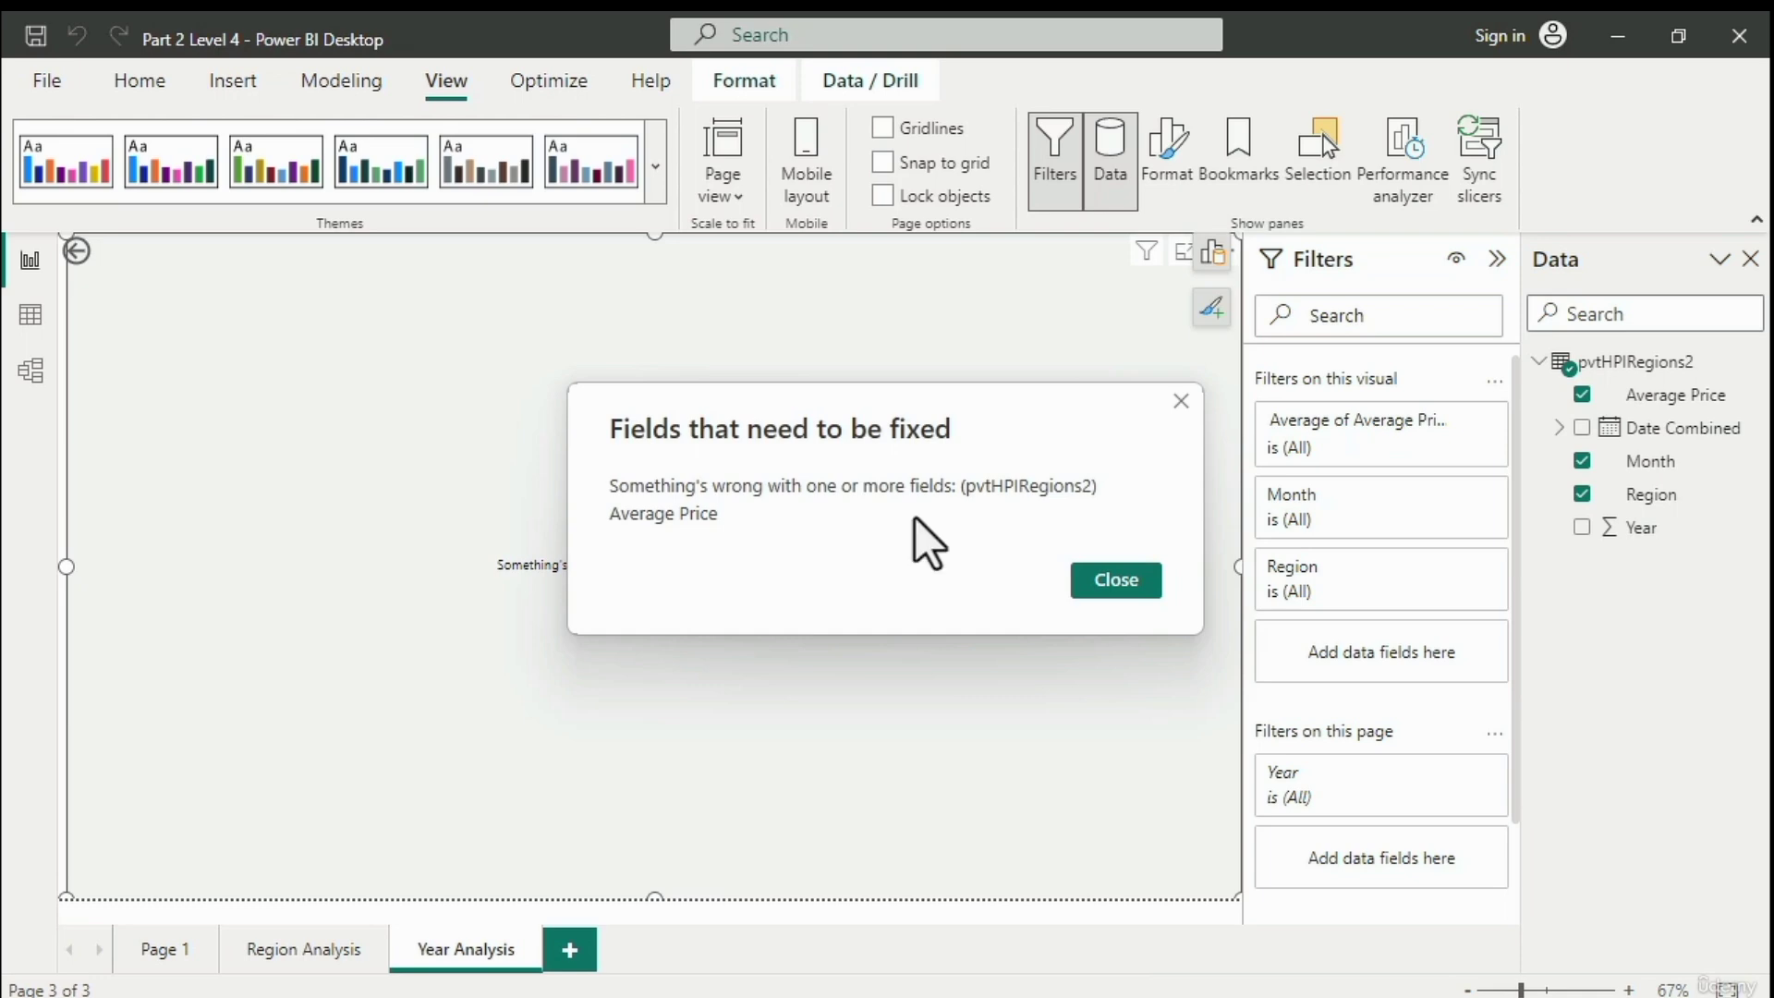
{"action": "left_click", "coordinate": [1181, 401]}
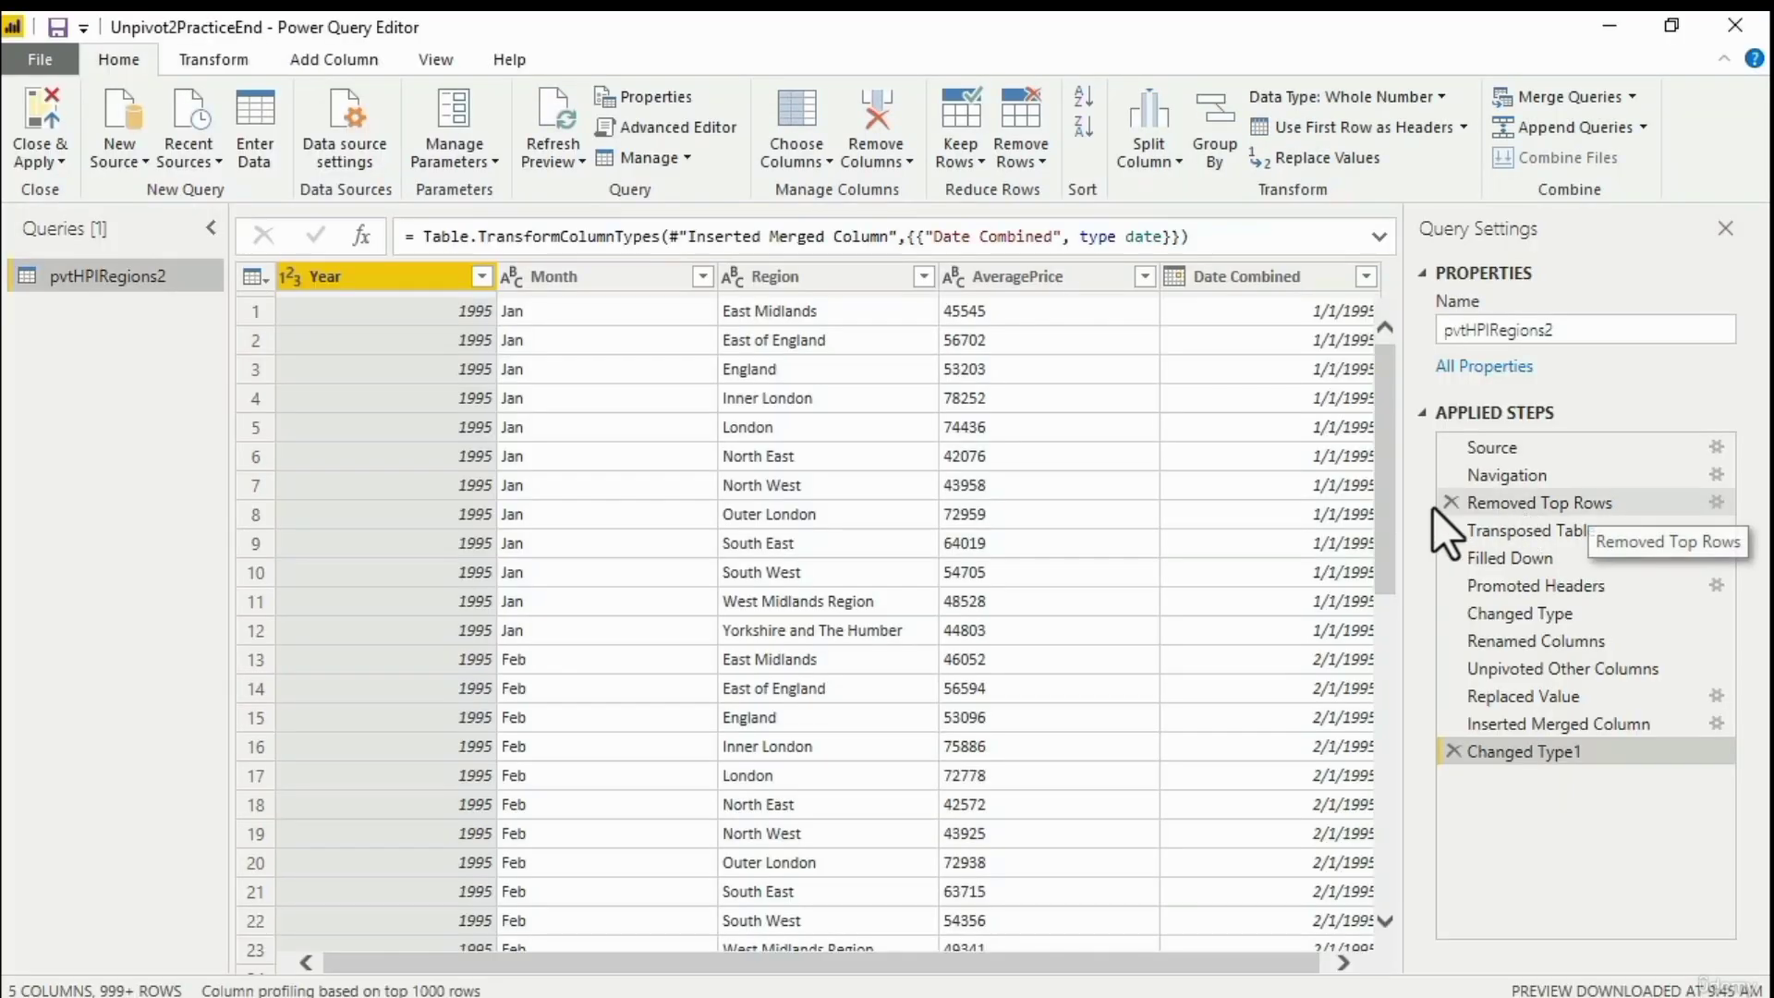
Change the AveragePrice column's data type to Whole Number, adding the conversion as a new step, and apply the query changes to the report
{"action": "left_click", "coordinate": [1016, 282]}
{"action": "left_click", "coordinate": [959, 277]}
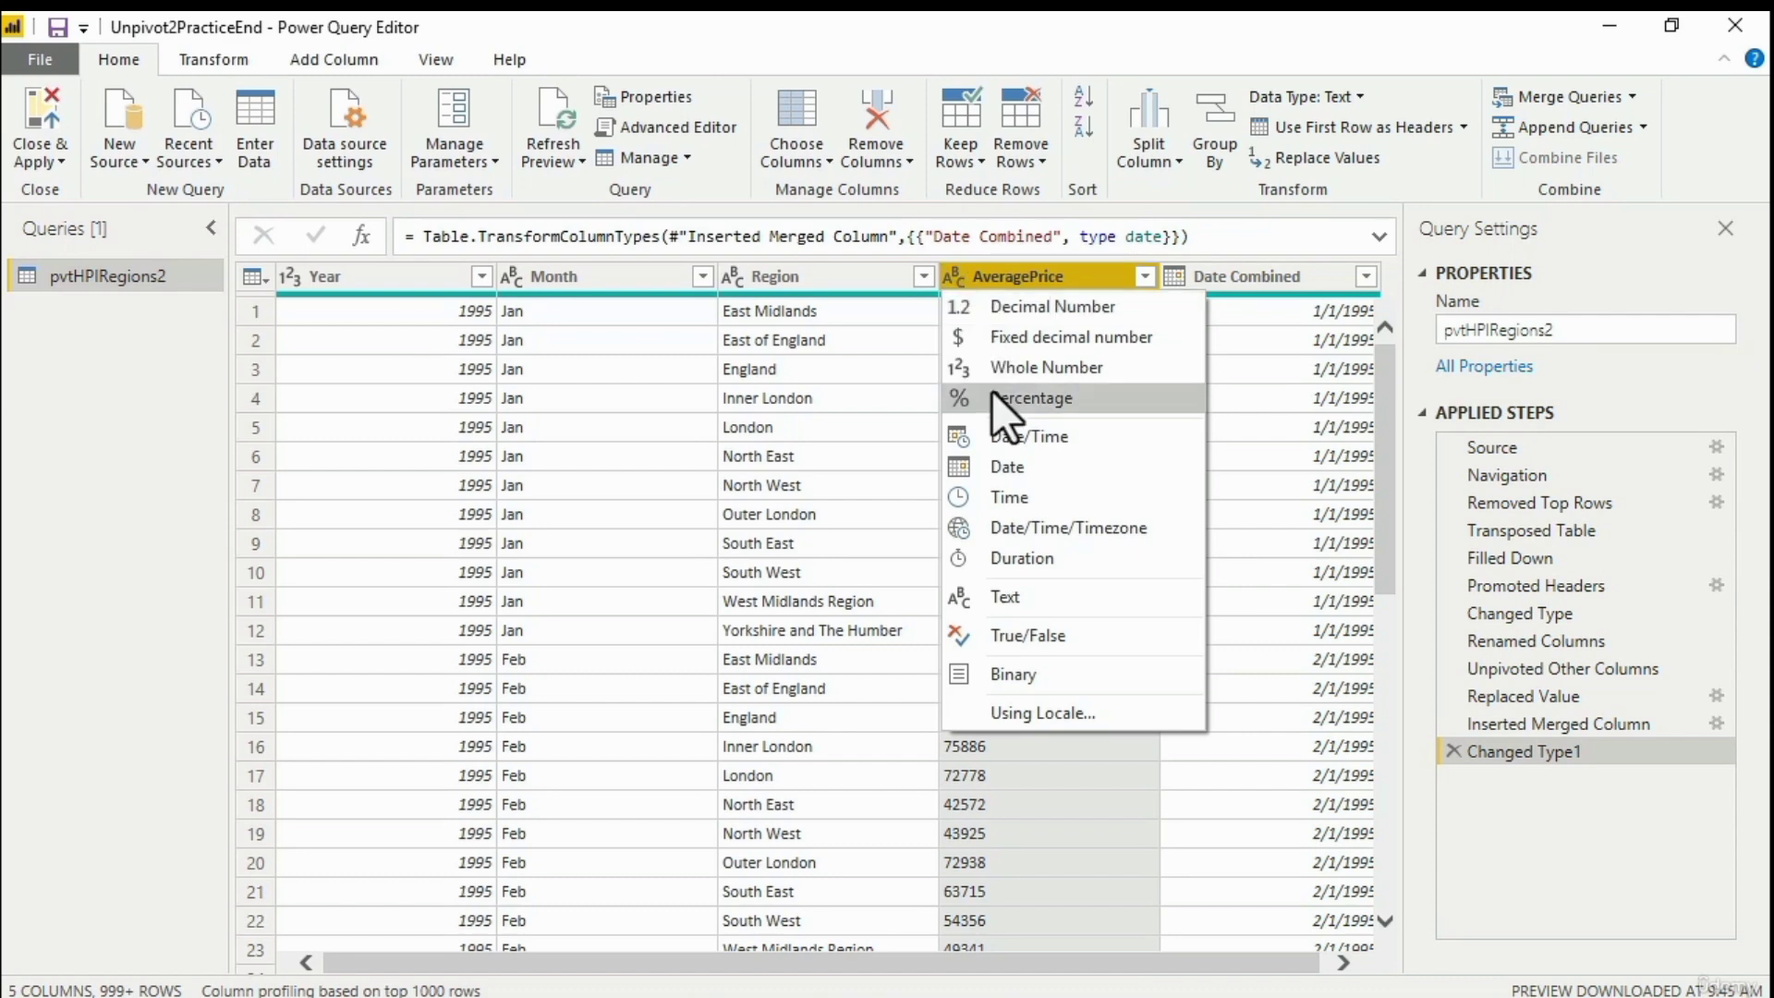
{"action": "left_click", "coordinate": [1040, 369]}
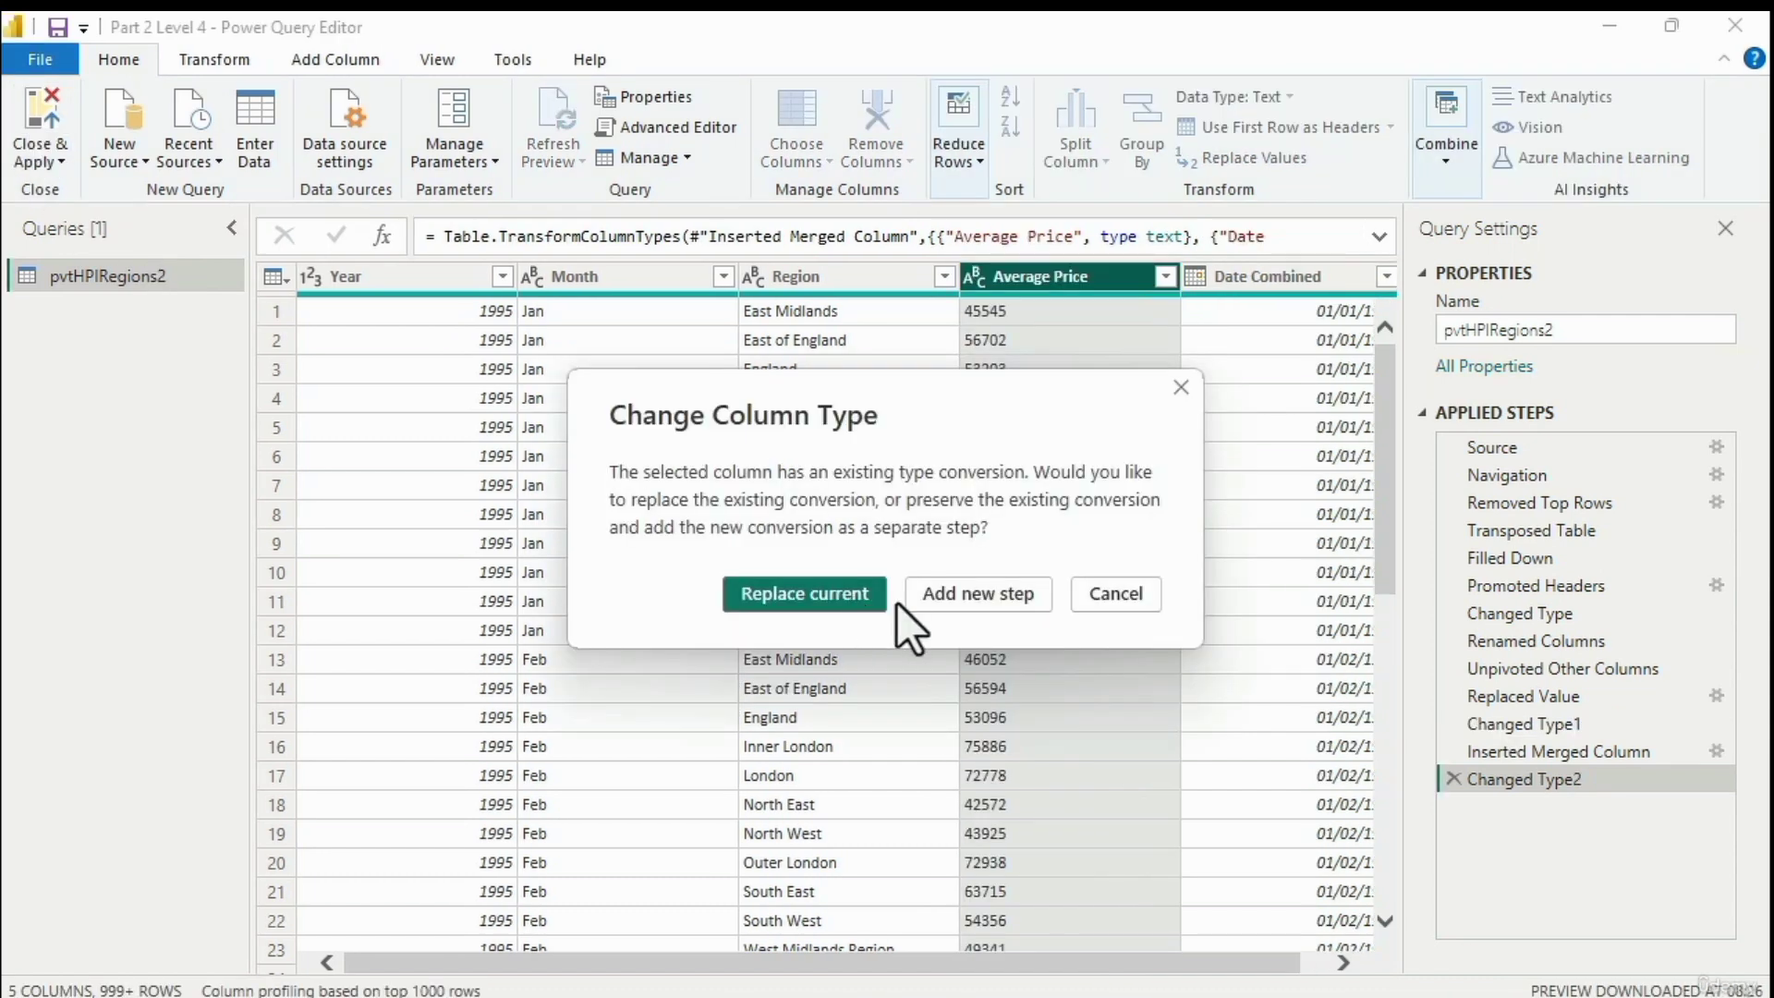
{"action": "left_click", "coordinate": [972, 591]}
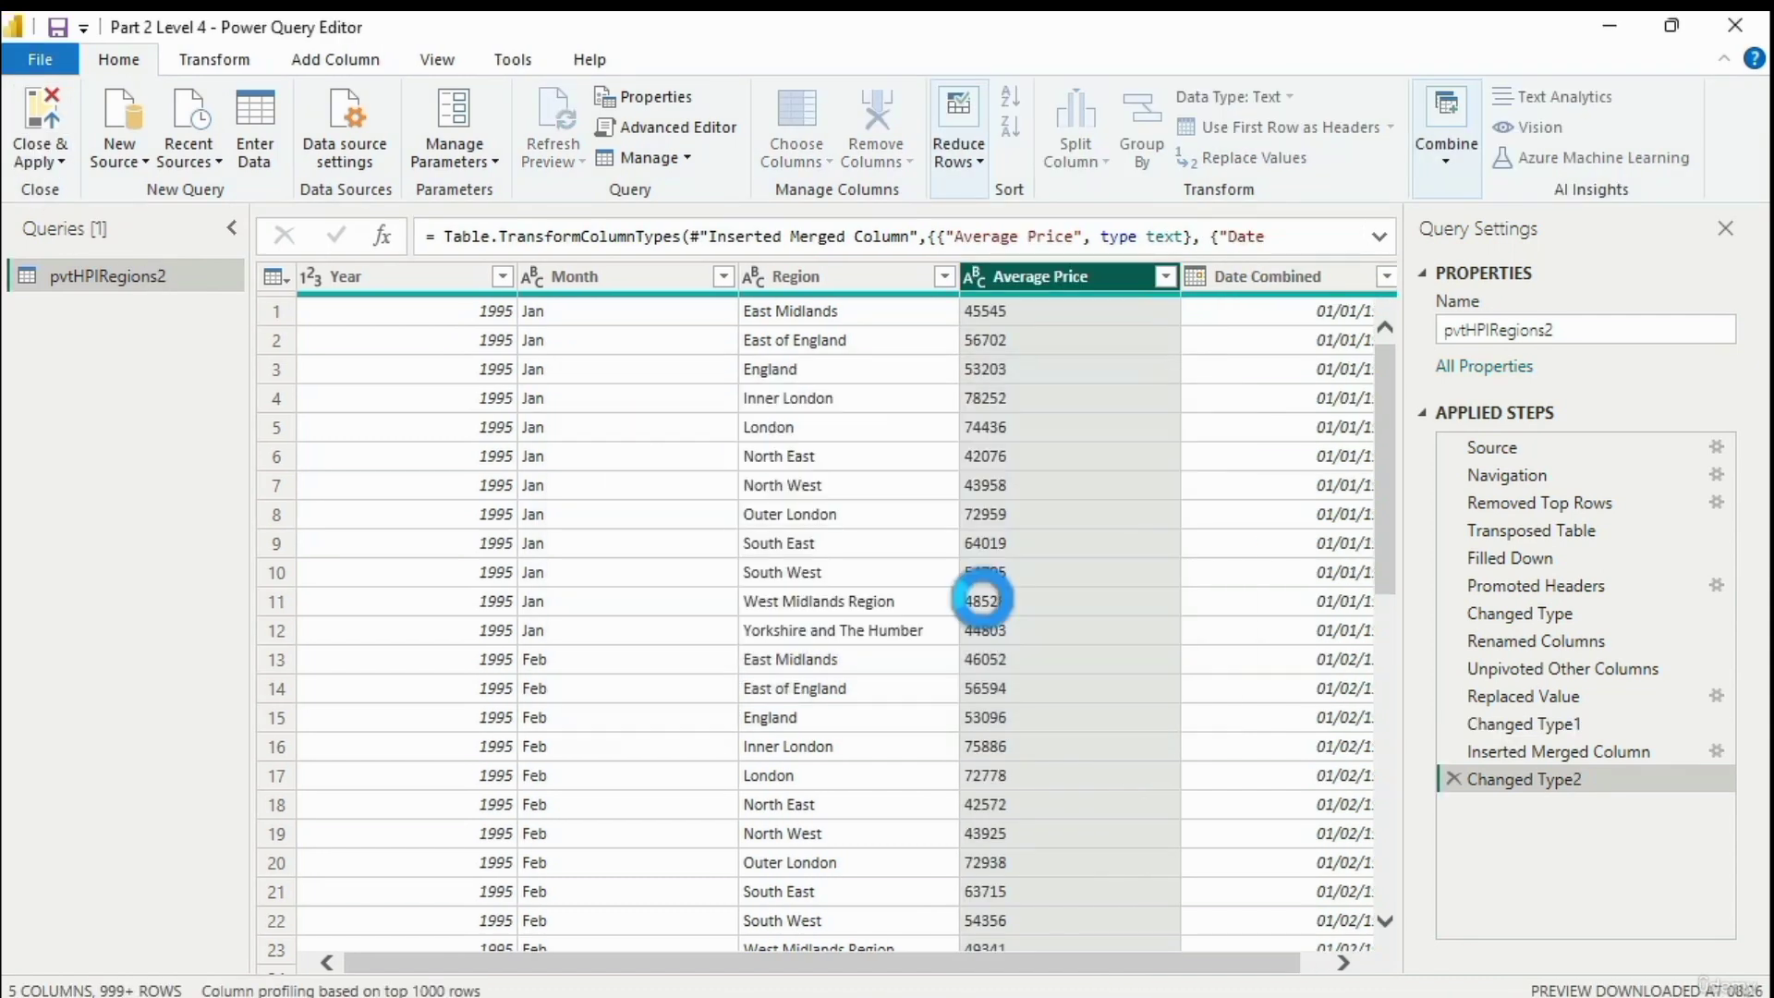
{"action": "left_click", "coordinate": [52, 105]}
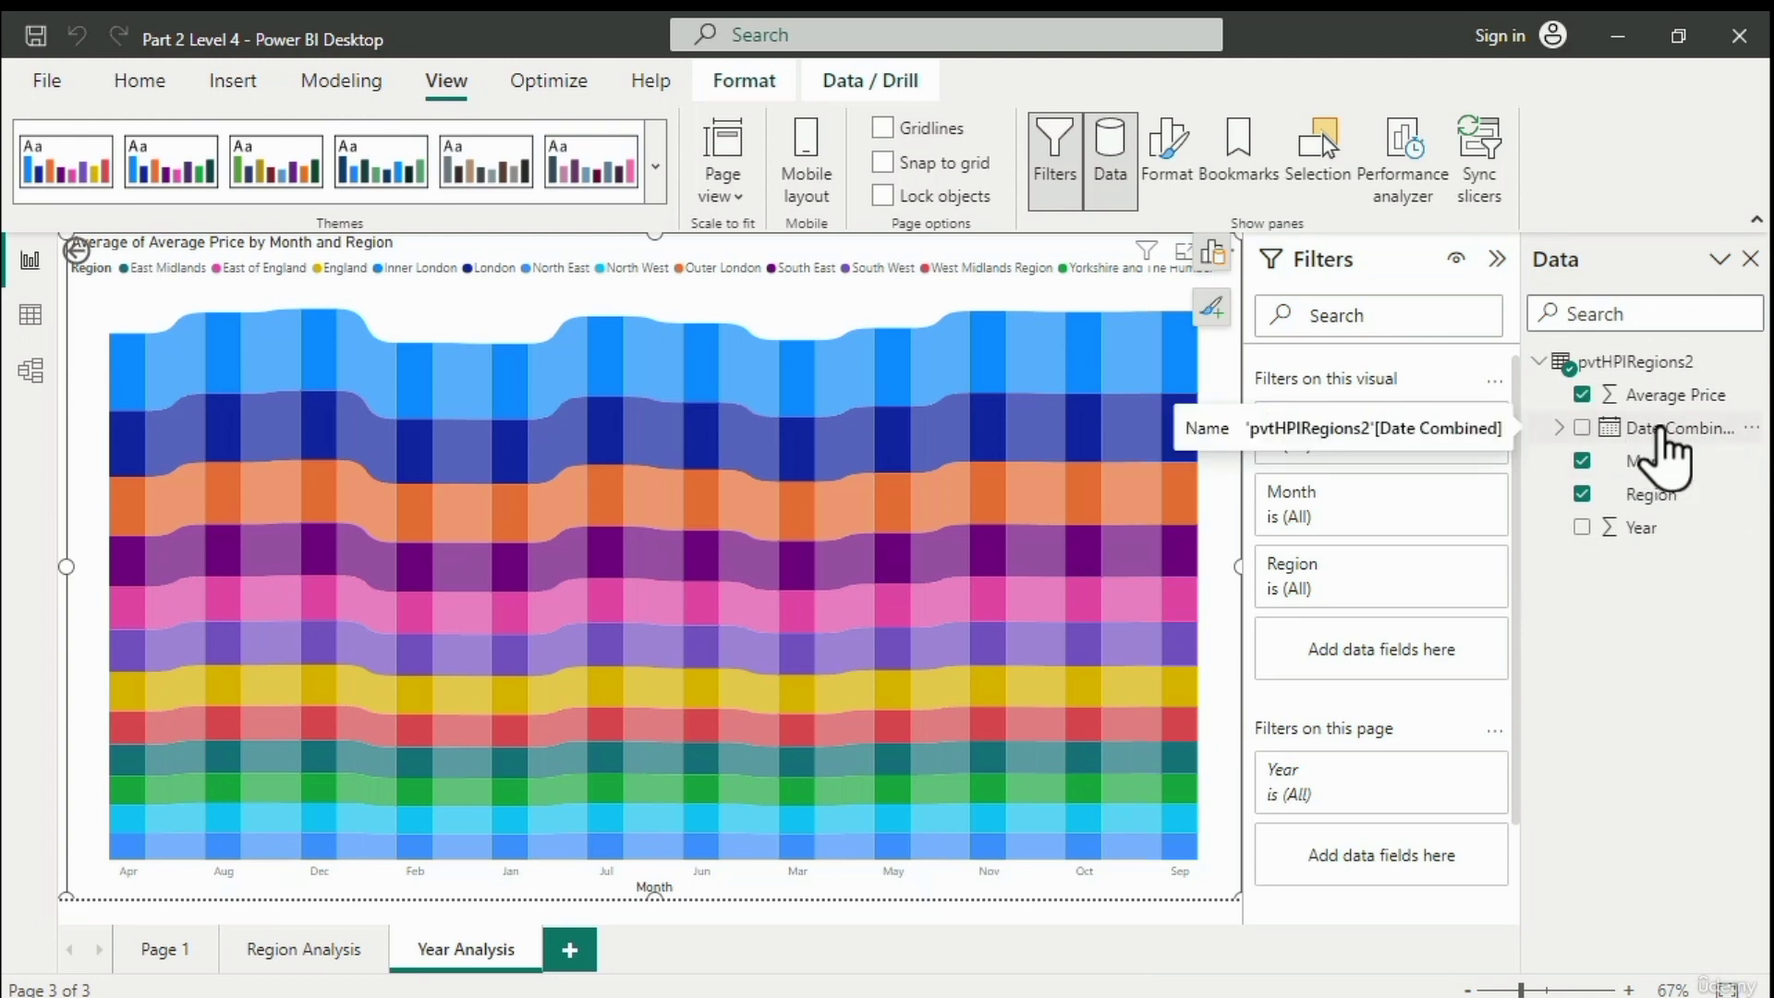
Show the field assignments of the Year Analysis ribbon chart and expand the Date Combined field's date hierarchy
{"action": "key", "text": "ctrl"}
{"action": "key", "text": "ctrl"}
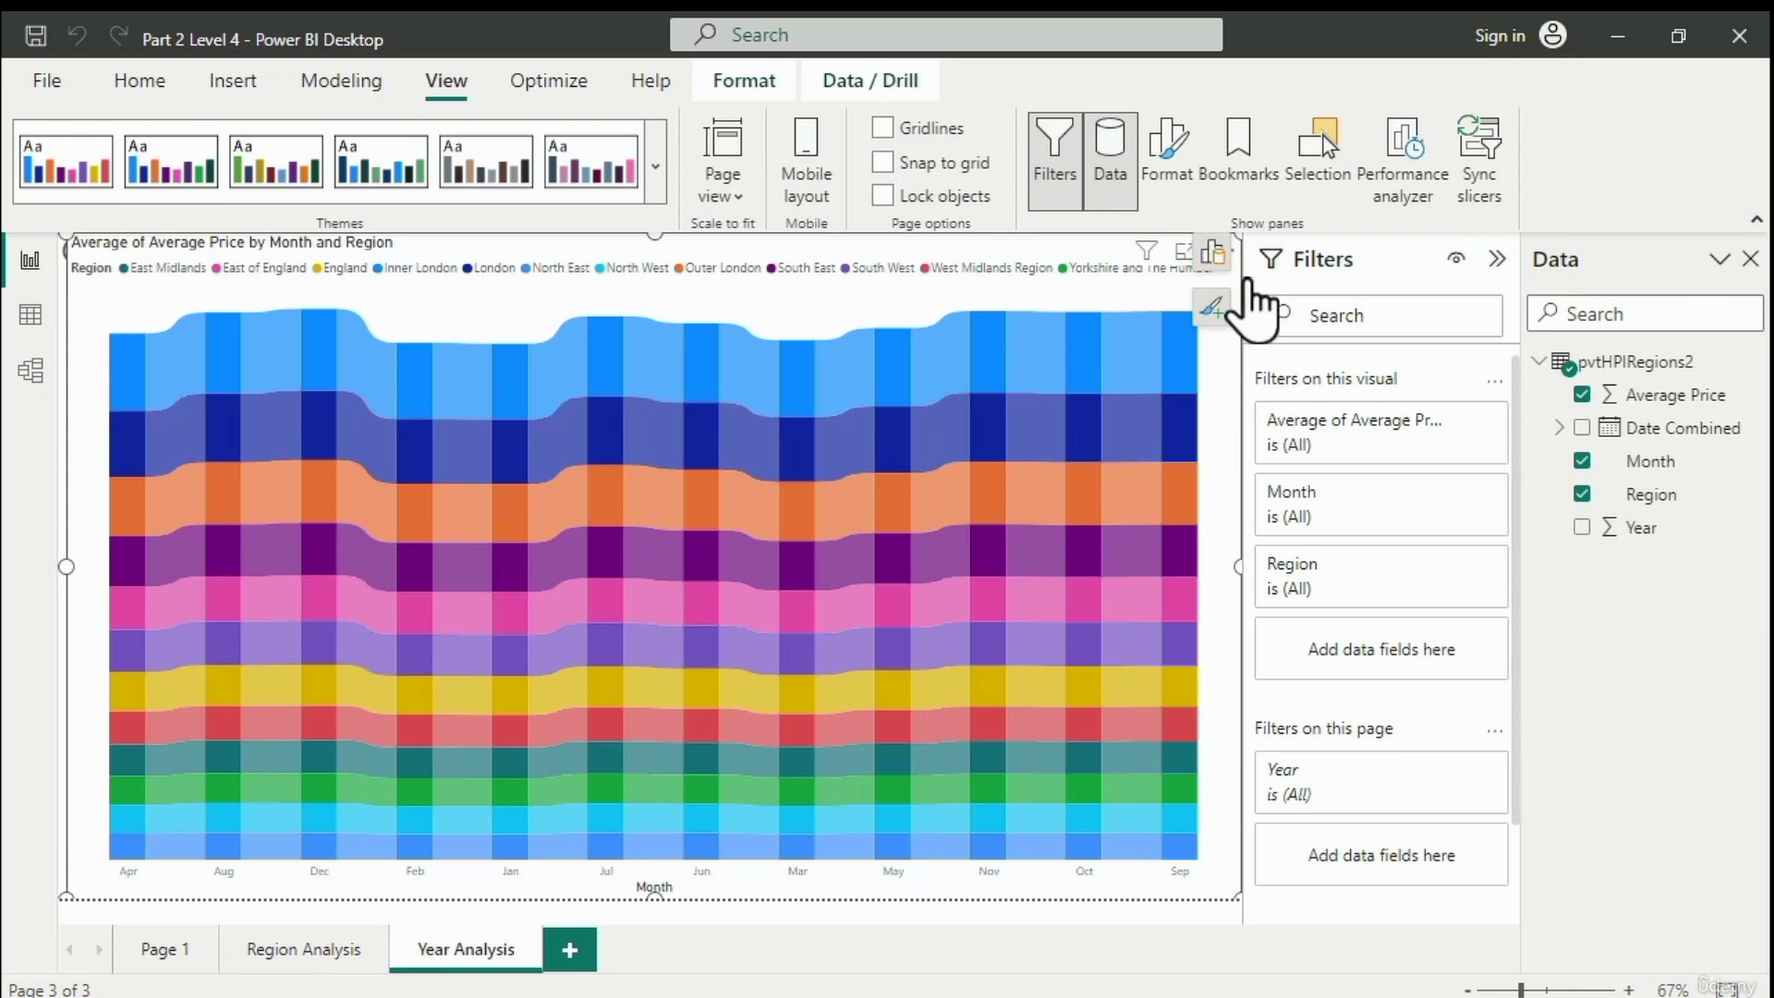
{"action": "left_click", "coordinate": [1213, 254]}
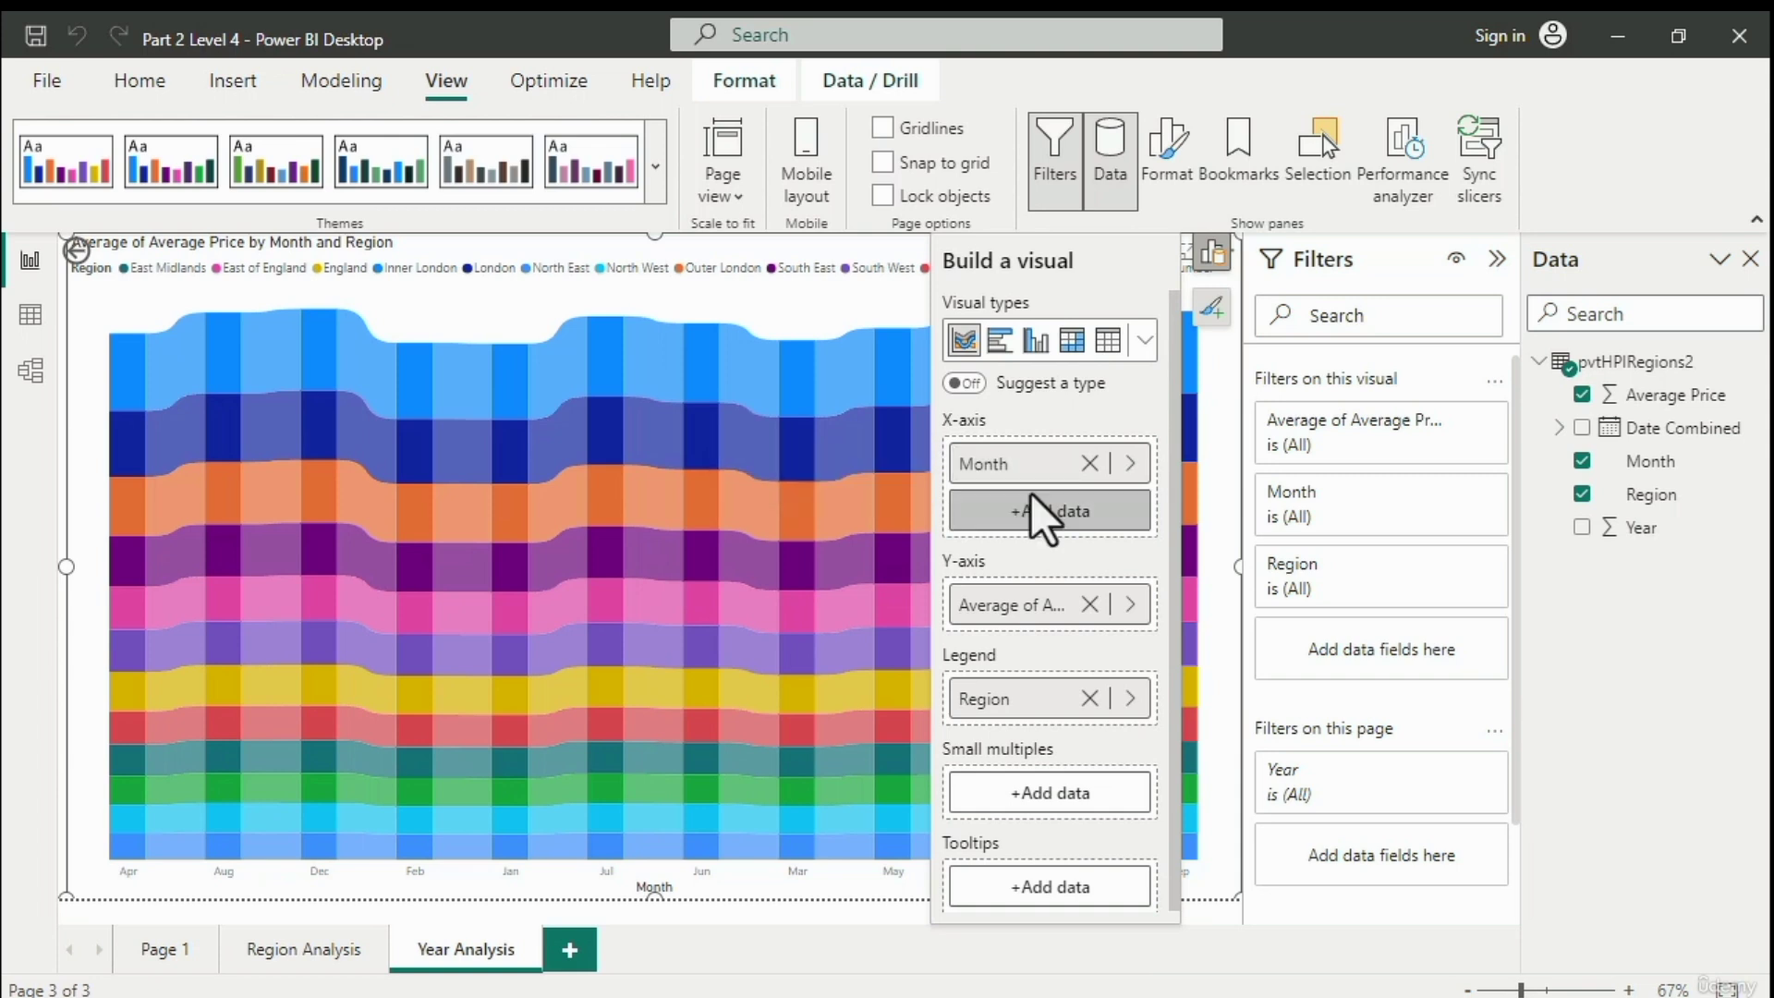
{"action": "left_click_drag", "start_coordinate": [1681, 421], "coordinate": [1682, 423]}
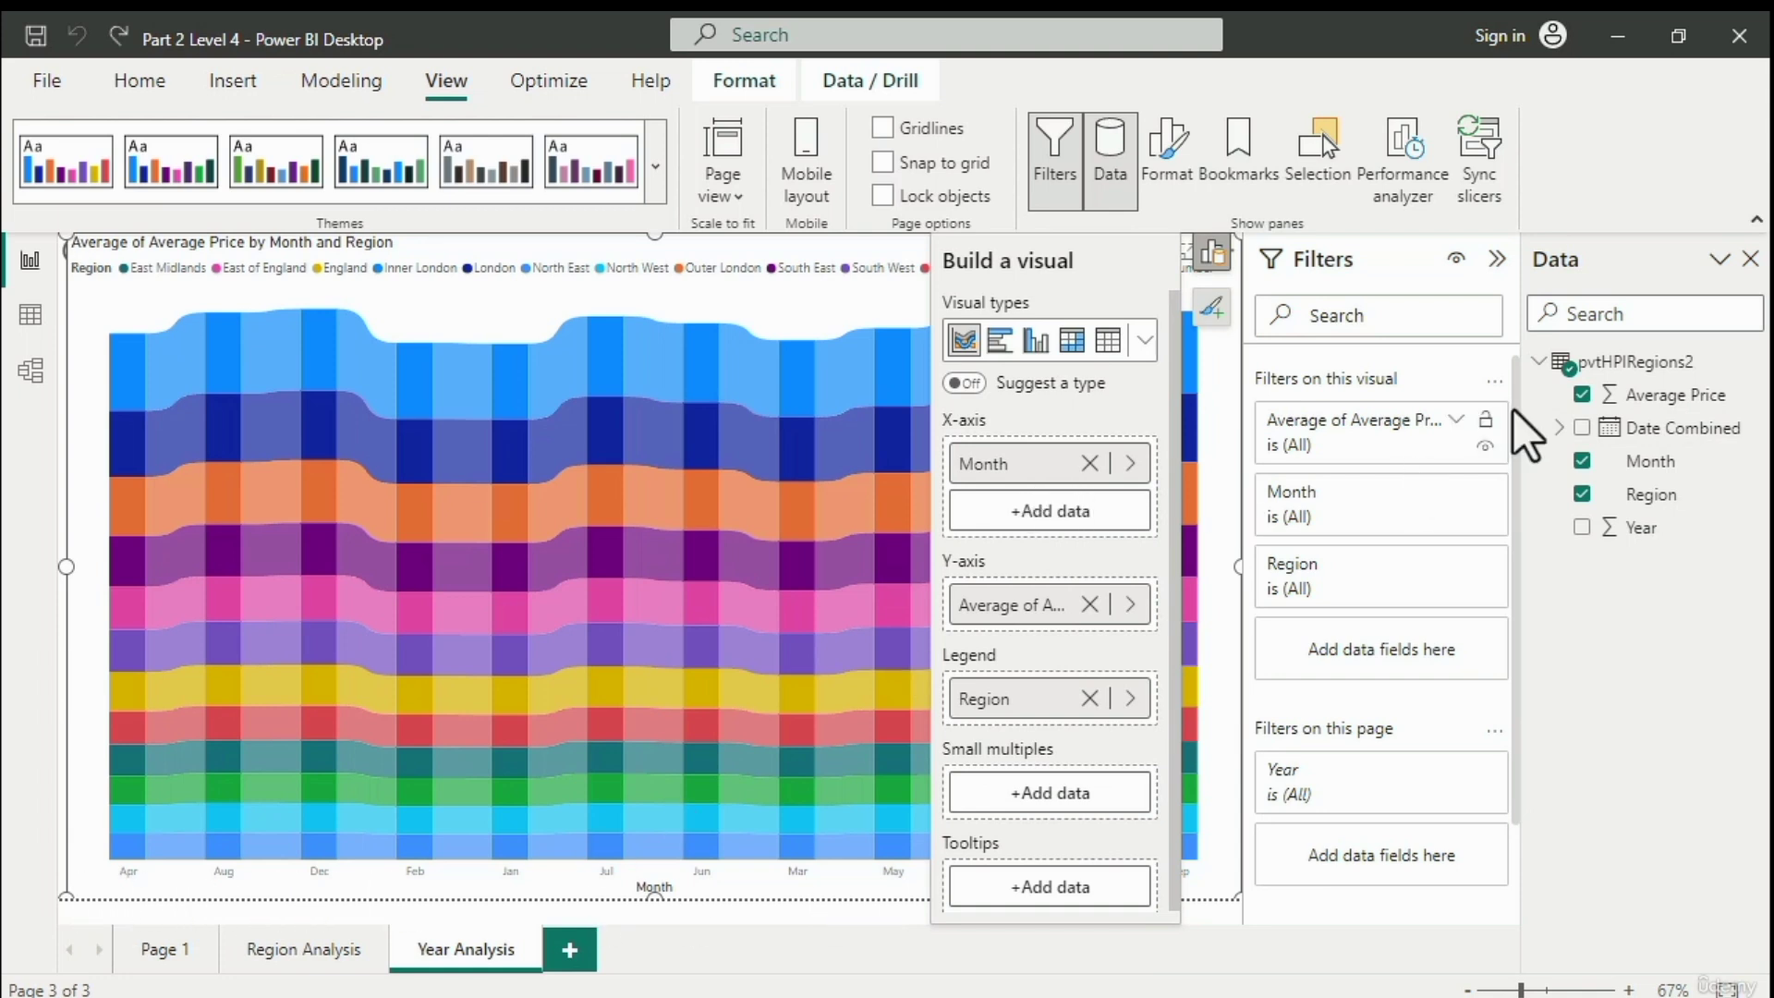
{"action": "left_click", "coordinate": [1558, 428]}
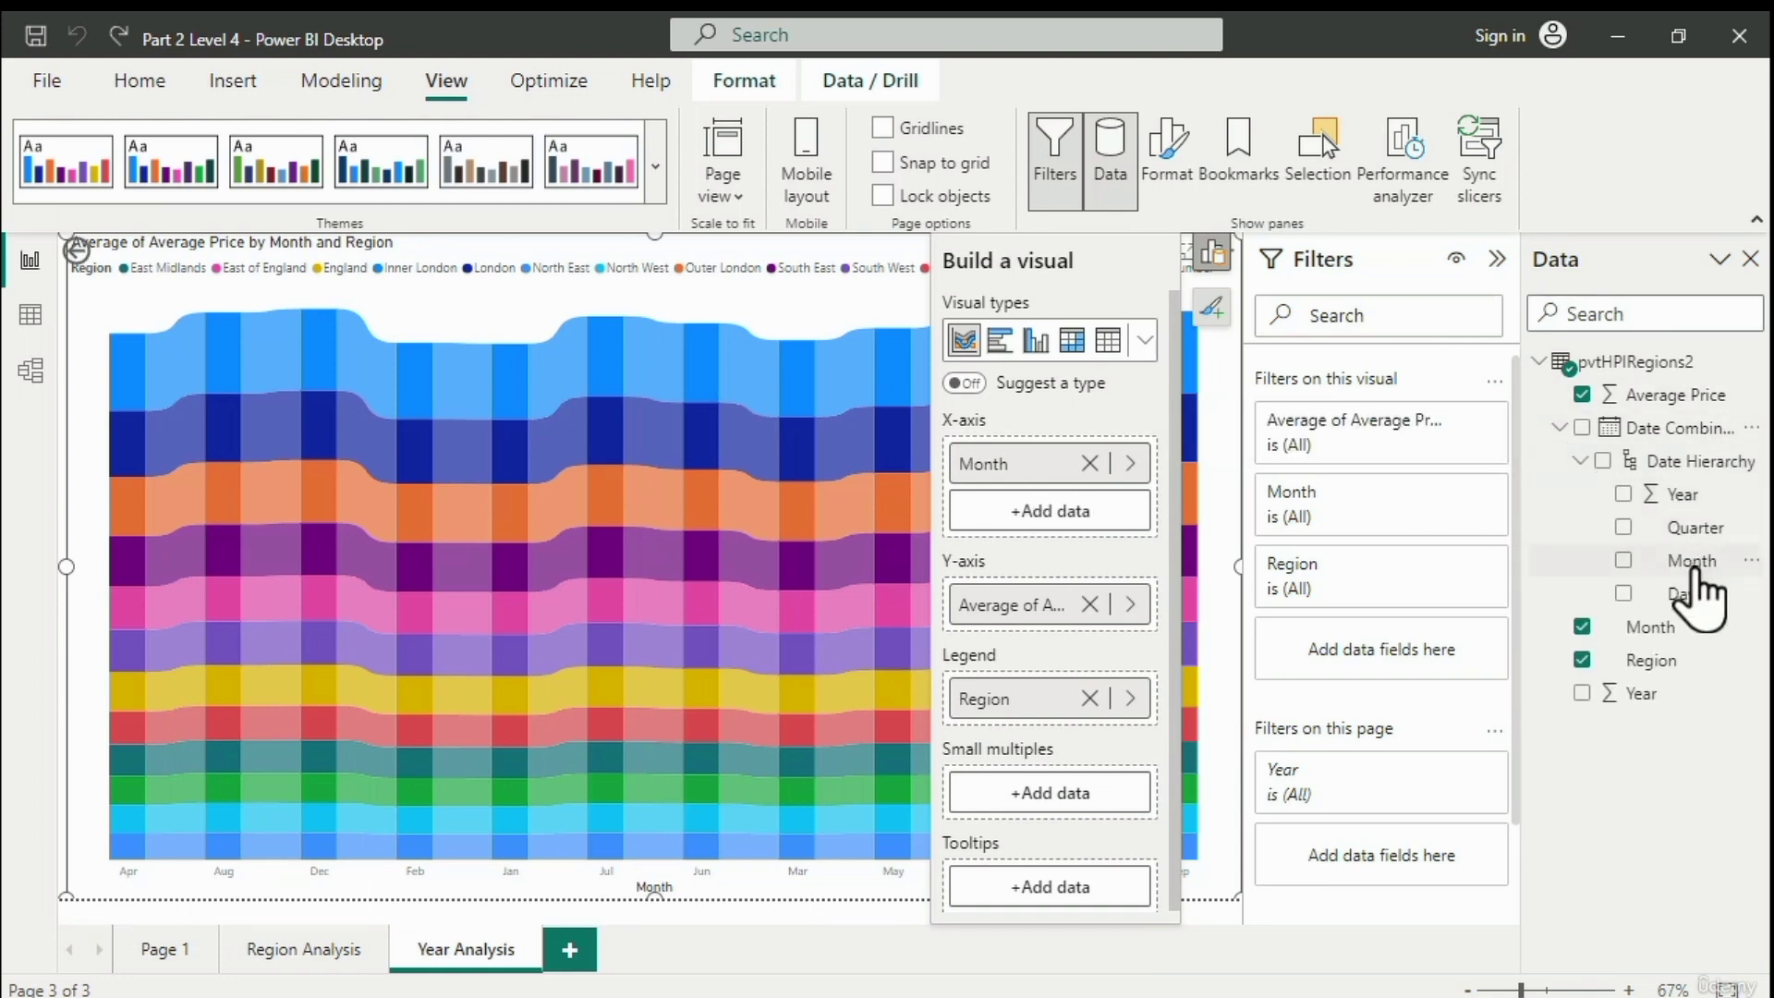
Examine the axis sorting options available for the ribbon chart on the Year Analysis page
{"action": "left_click", "coordinate": [1213, 251]}
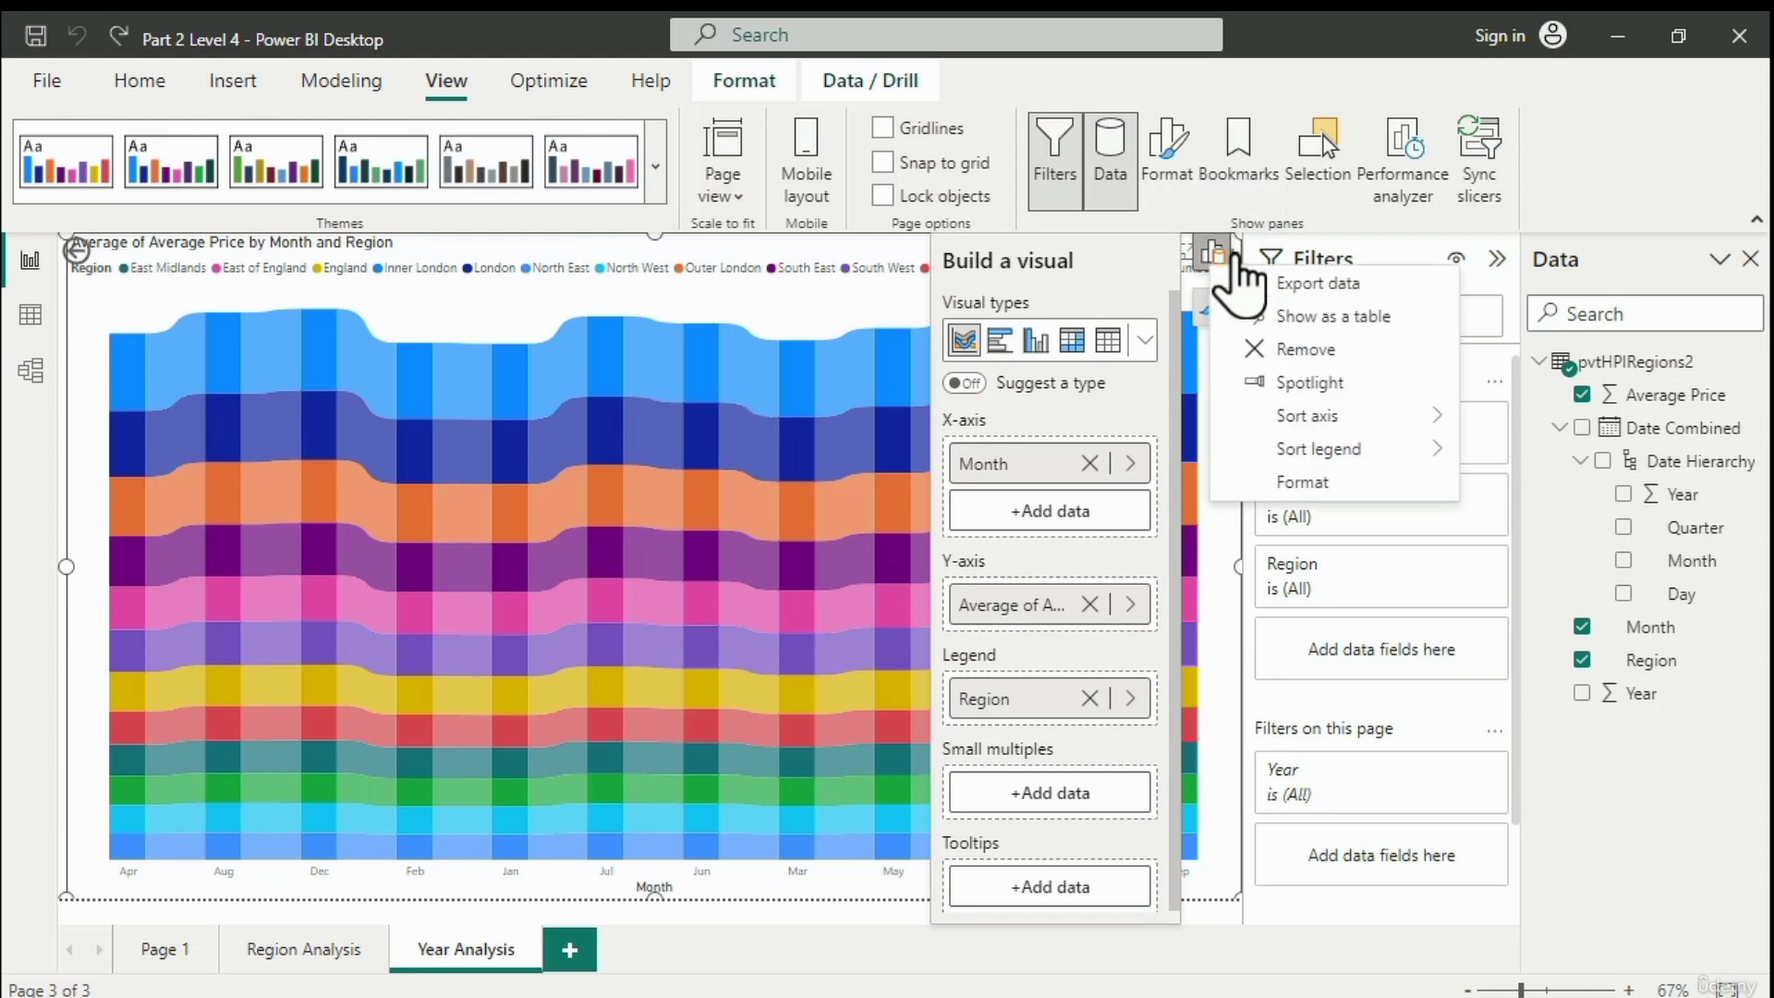
{"action": "mouse_move", "coordinate": [1339, 416]}
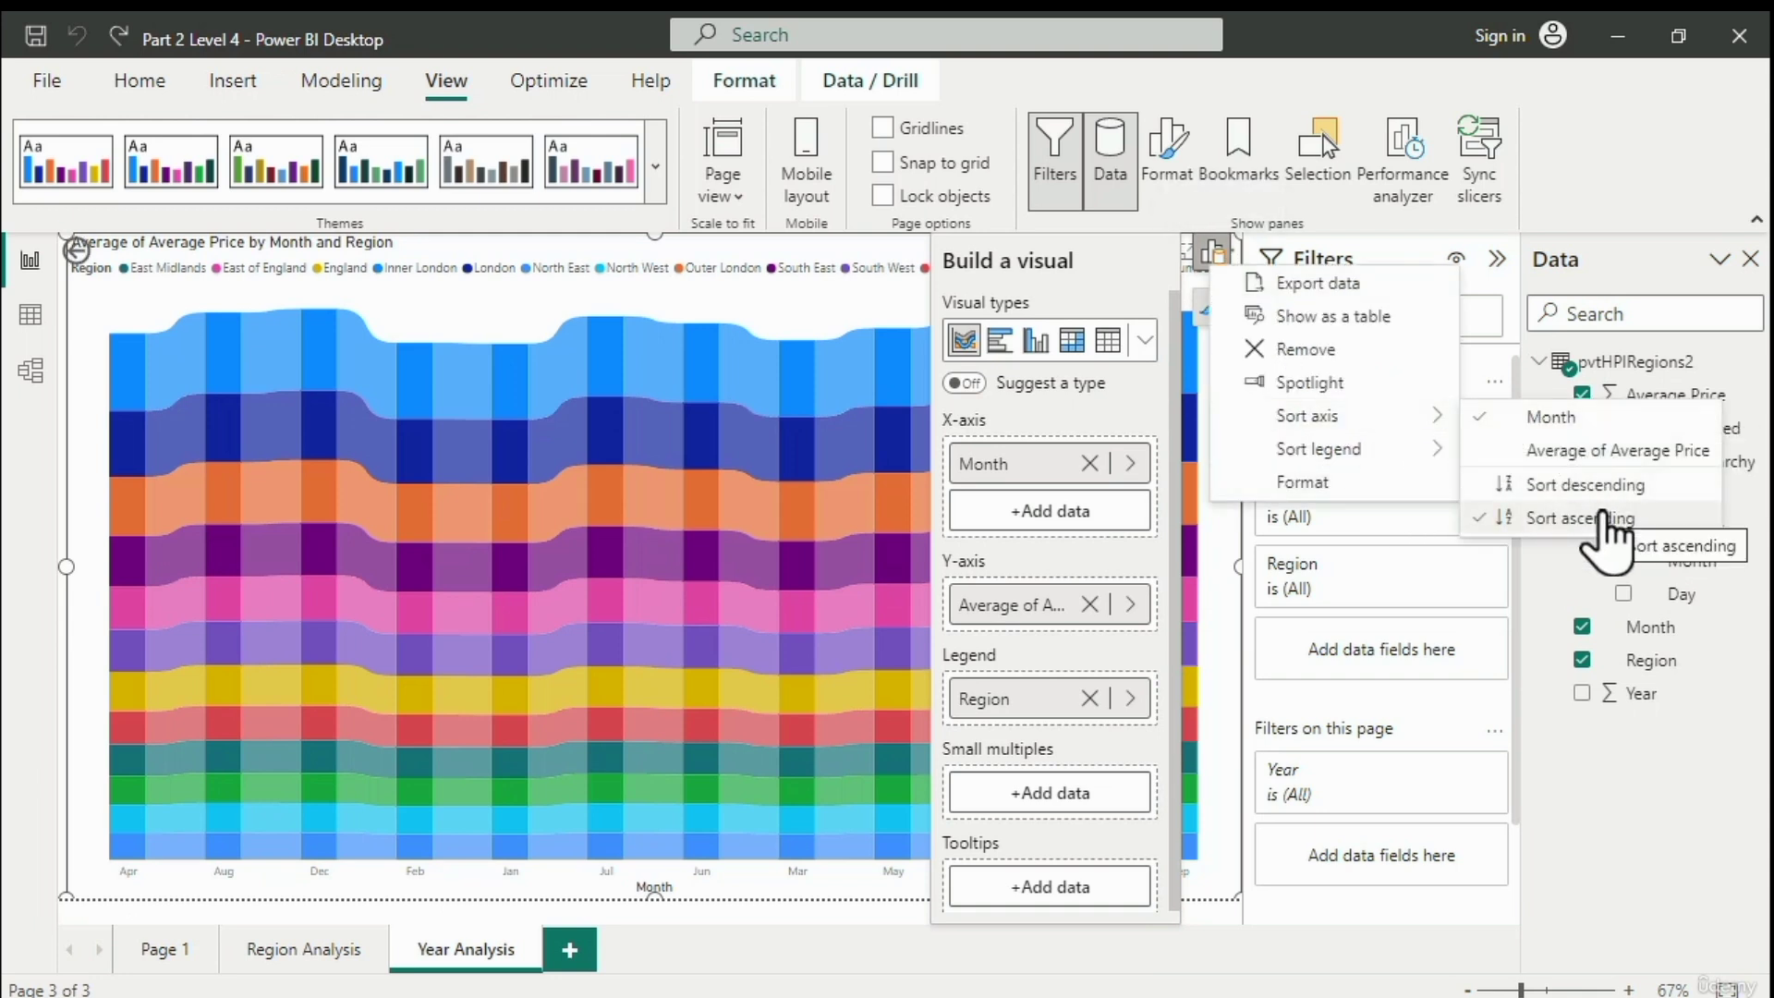
{"action": "left_click", "coordinate": [1598, 880]}
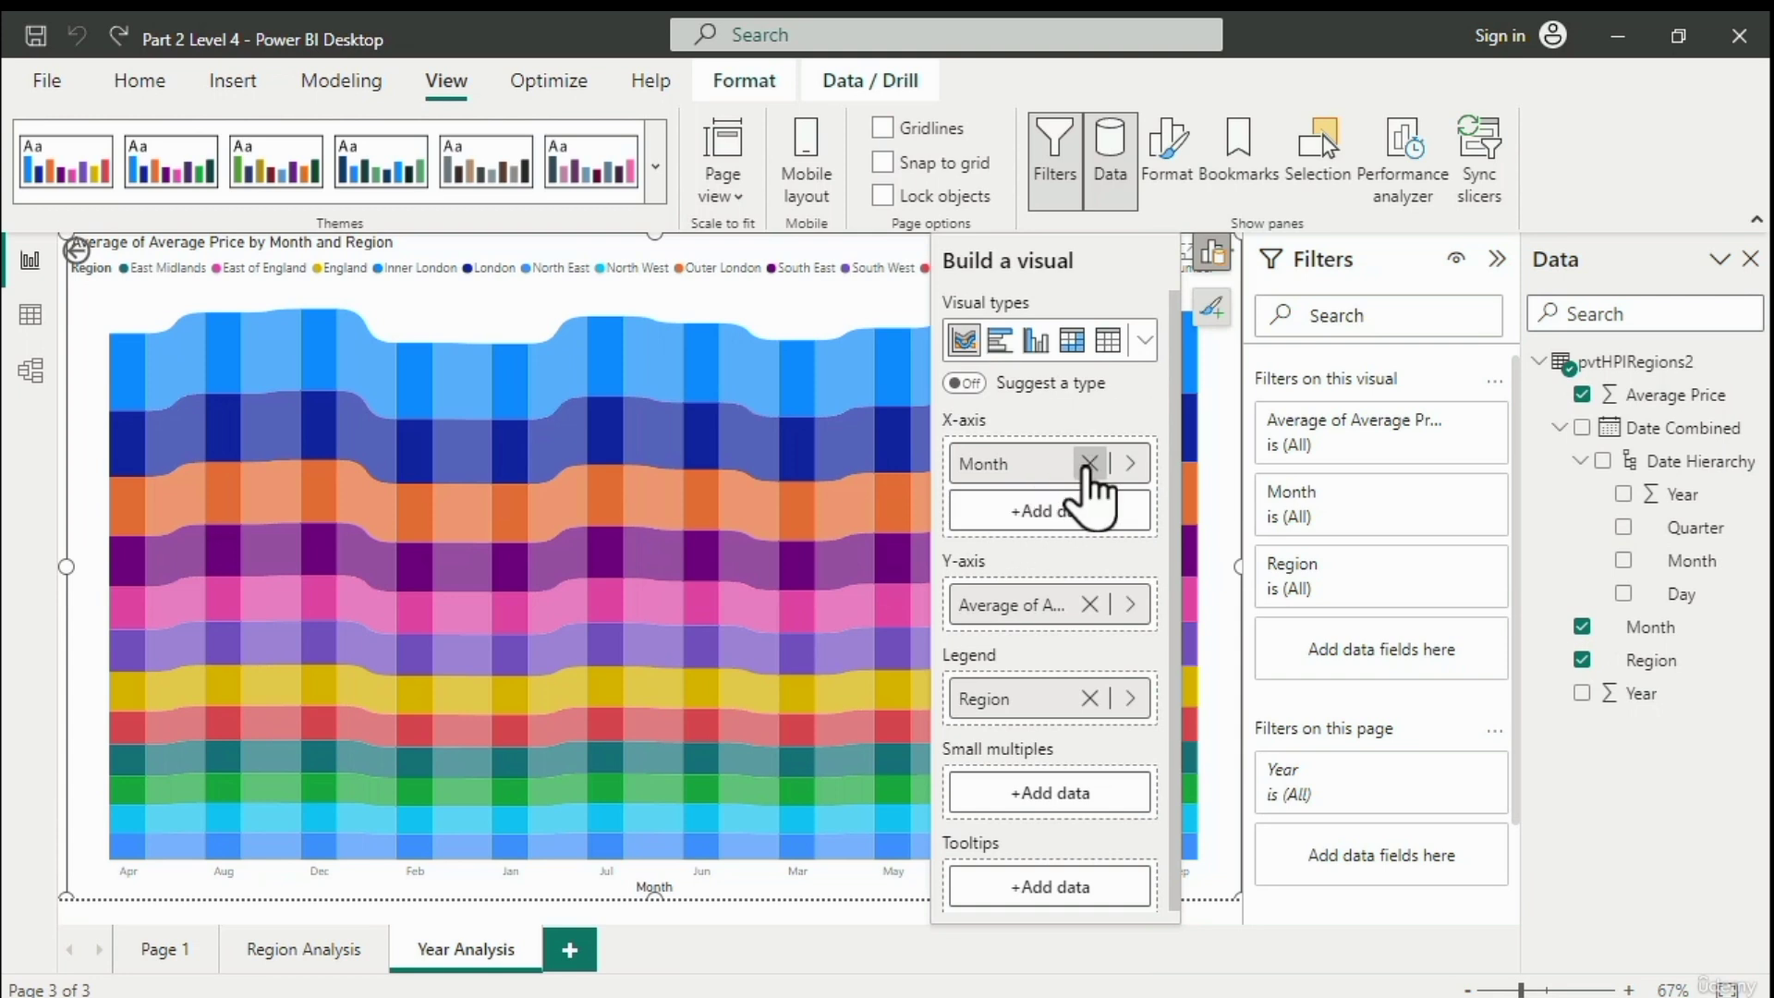
Replace Month on the ribbon chart's x-axis with Month from the Date Combined date hierarchy
{"action": "left_click", "coordinate": [1089, 462]}
{"action": "left_click_drag", "start_coordinate": [1691, 561], "coordinate": [1082, 473]}
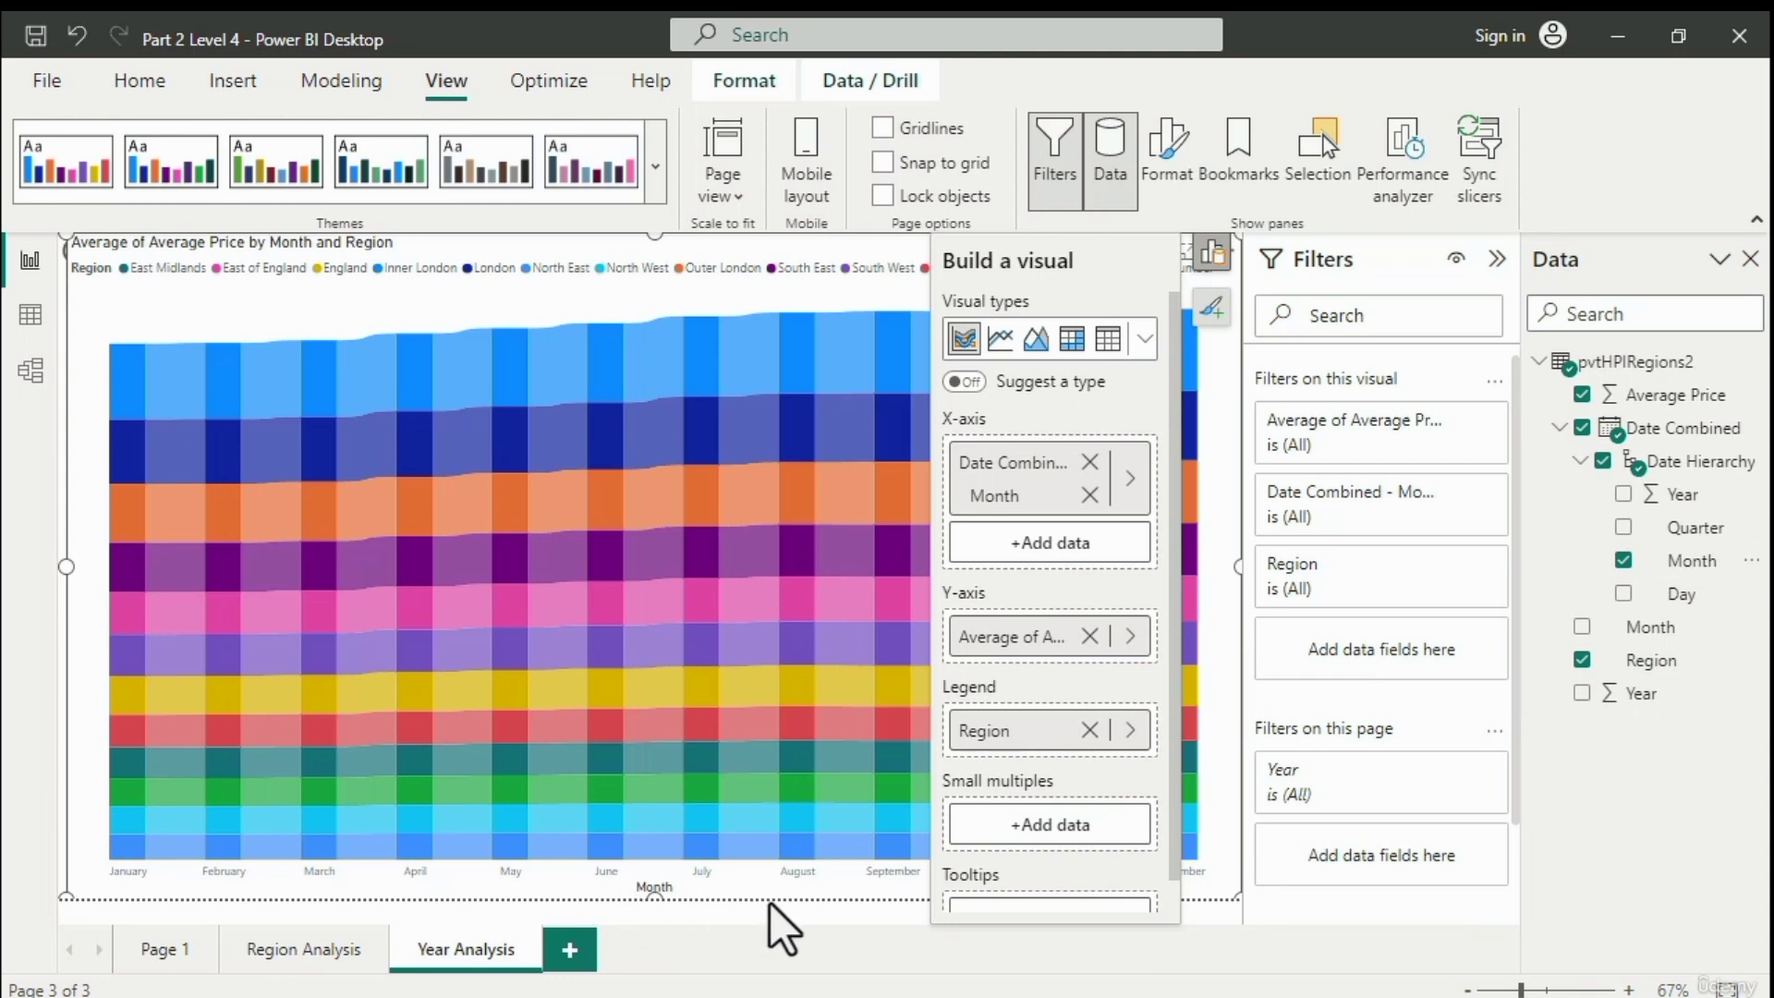
{"action": "left_click", "coordinate": [1224, 269]}
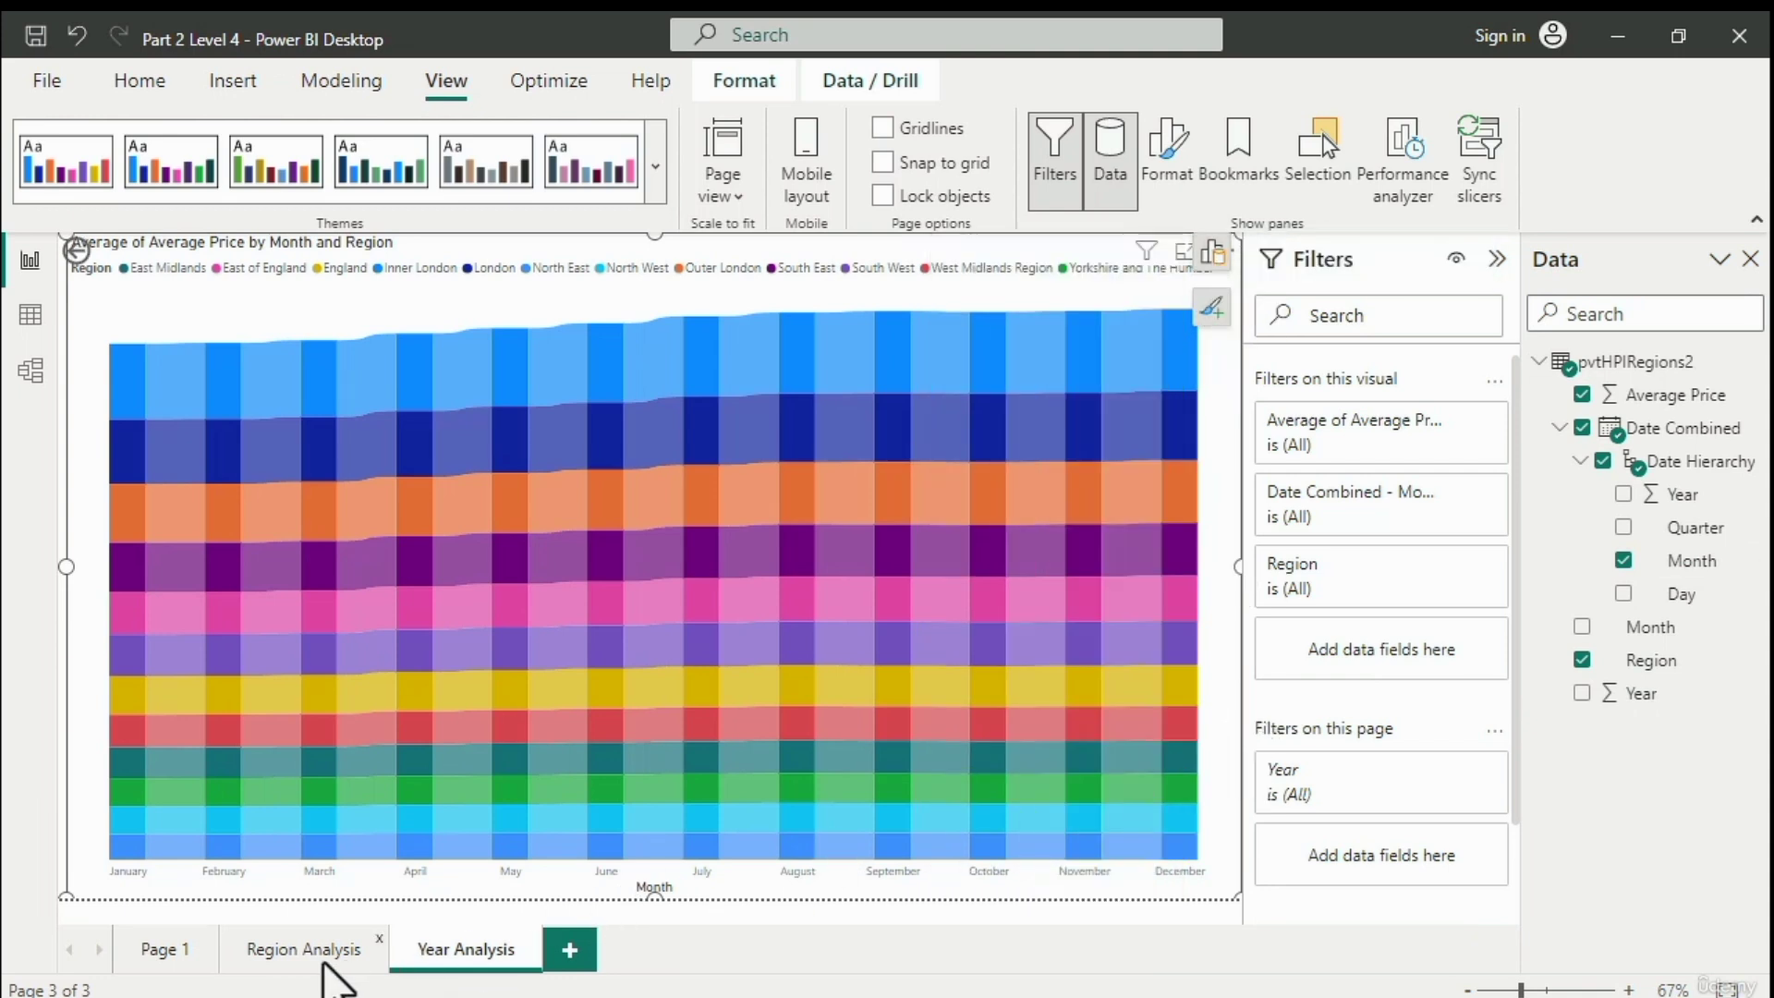
On the Region Analysis page, replace the line chart's x-axis Year and Month with Year and Month from the Date Combined hierarchy
{"action": "left_click", "coordinate": [307, 960]}
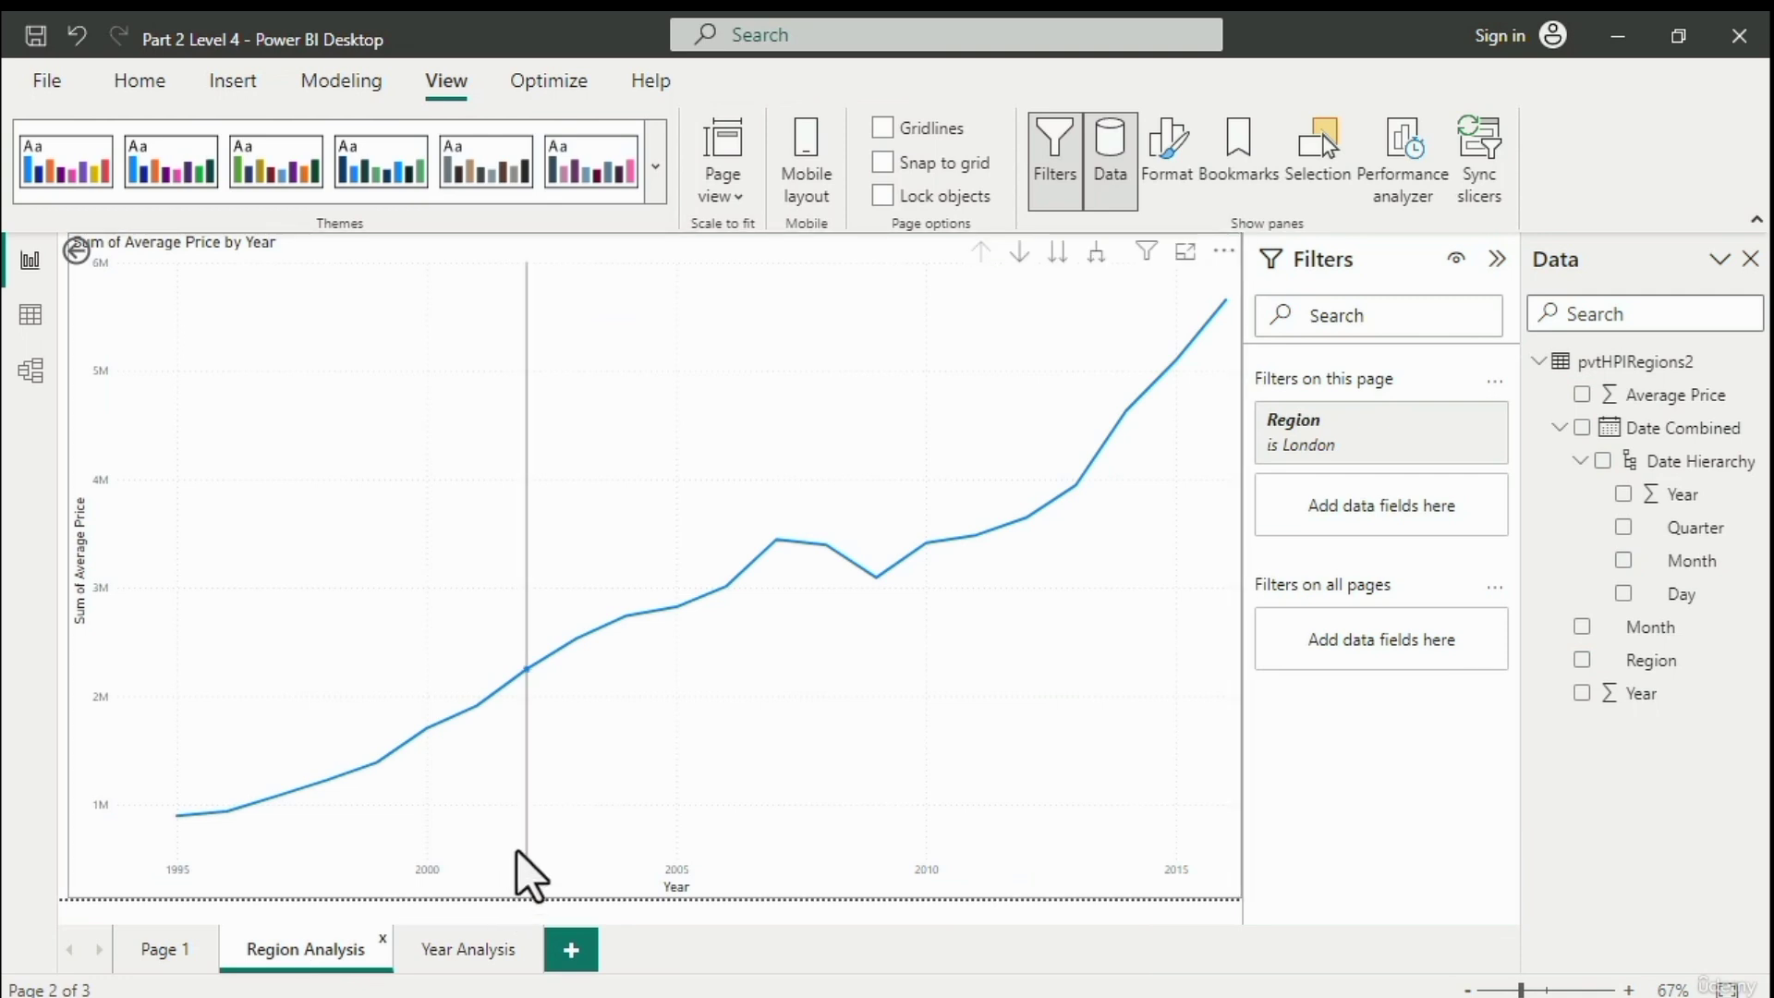
{"action": "left_click", "coordinate": [606, 816]}
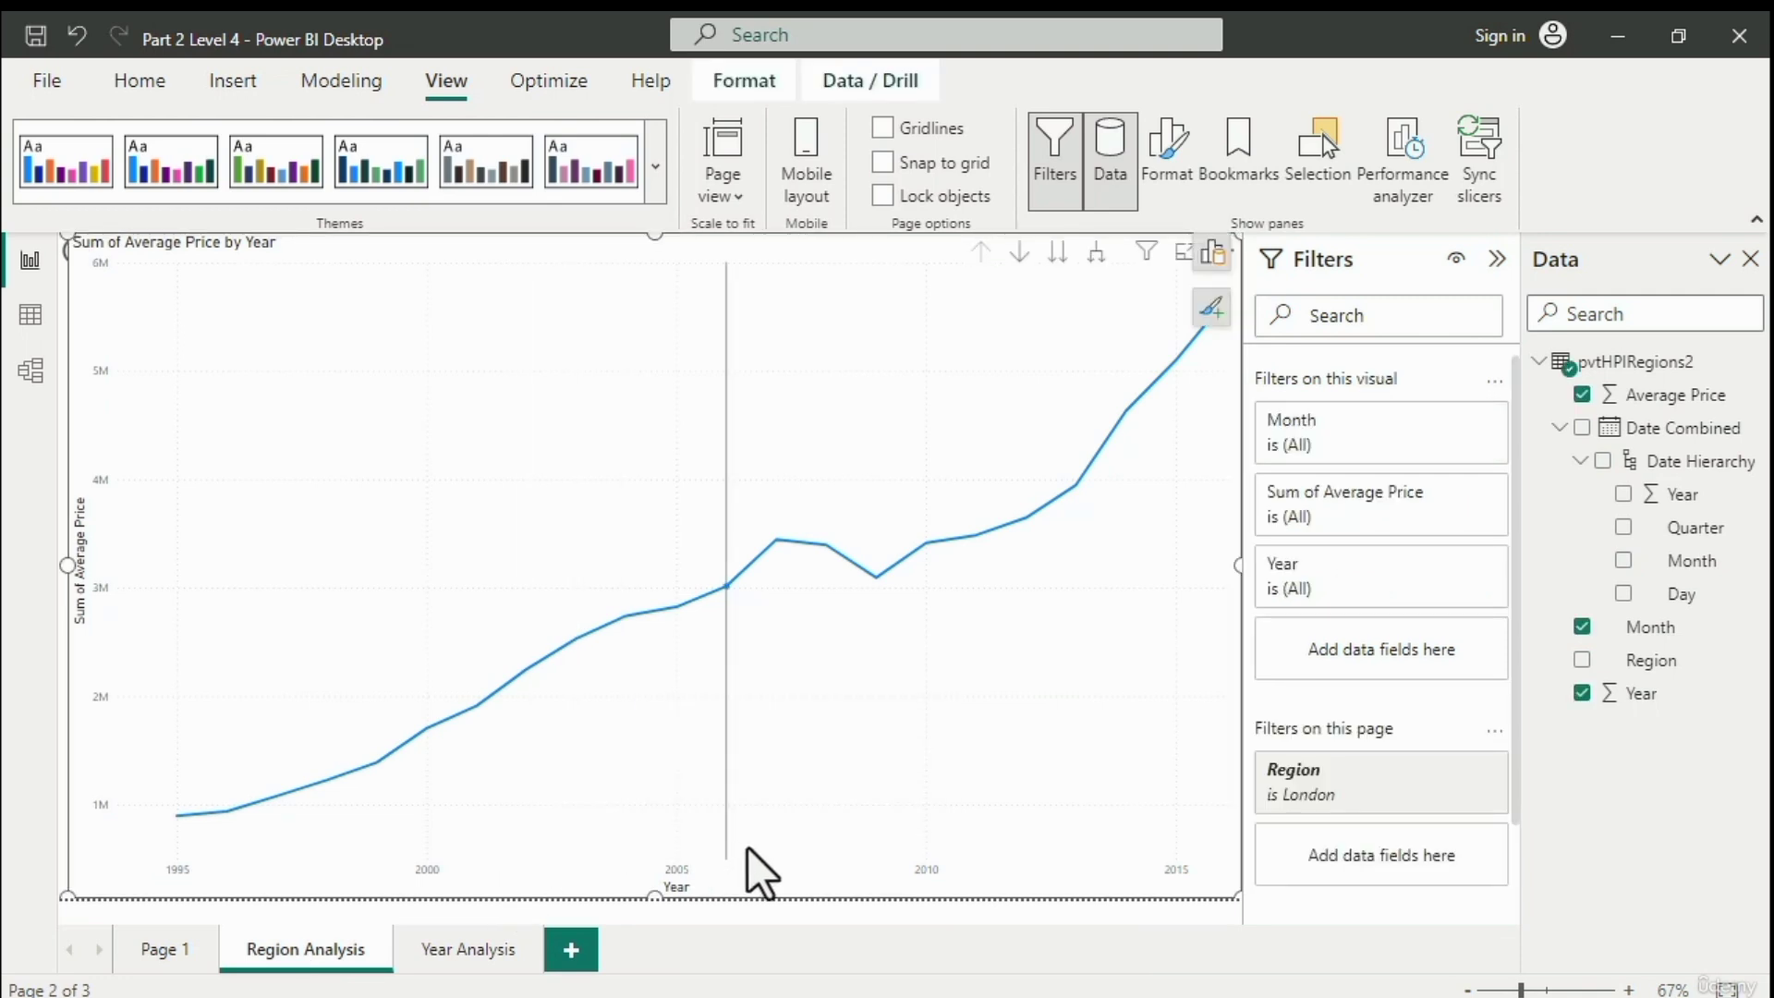
{"action": "left_click", "coordinate": [1213, 259]}
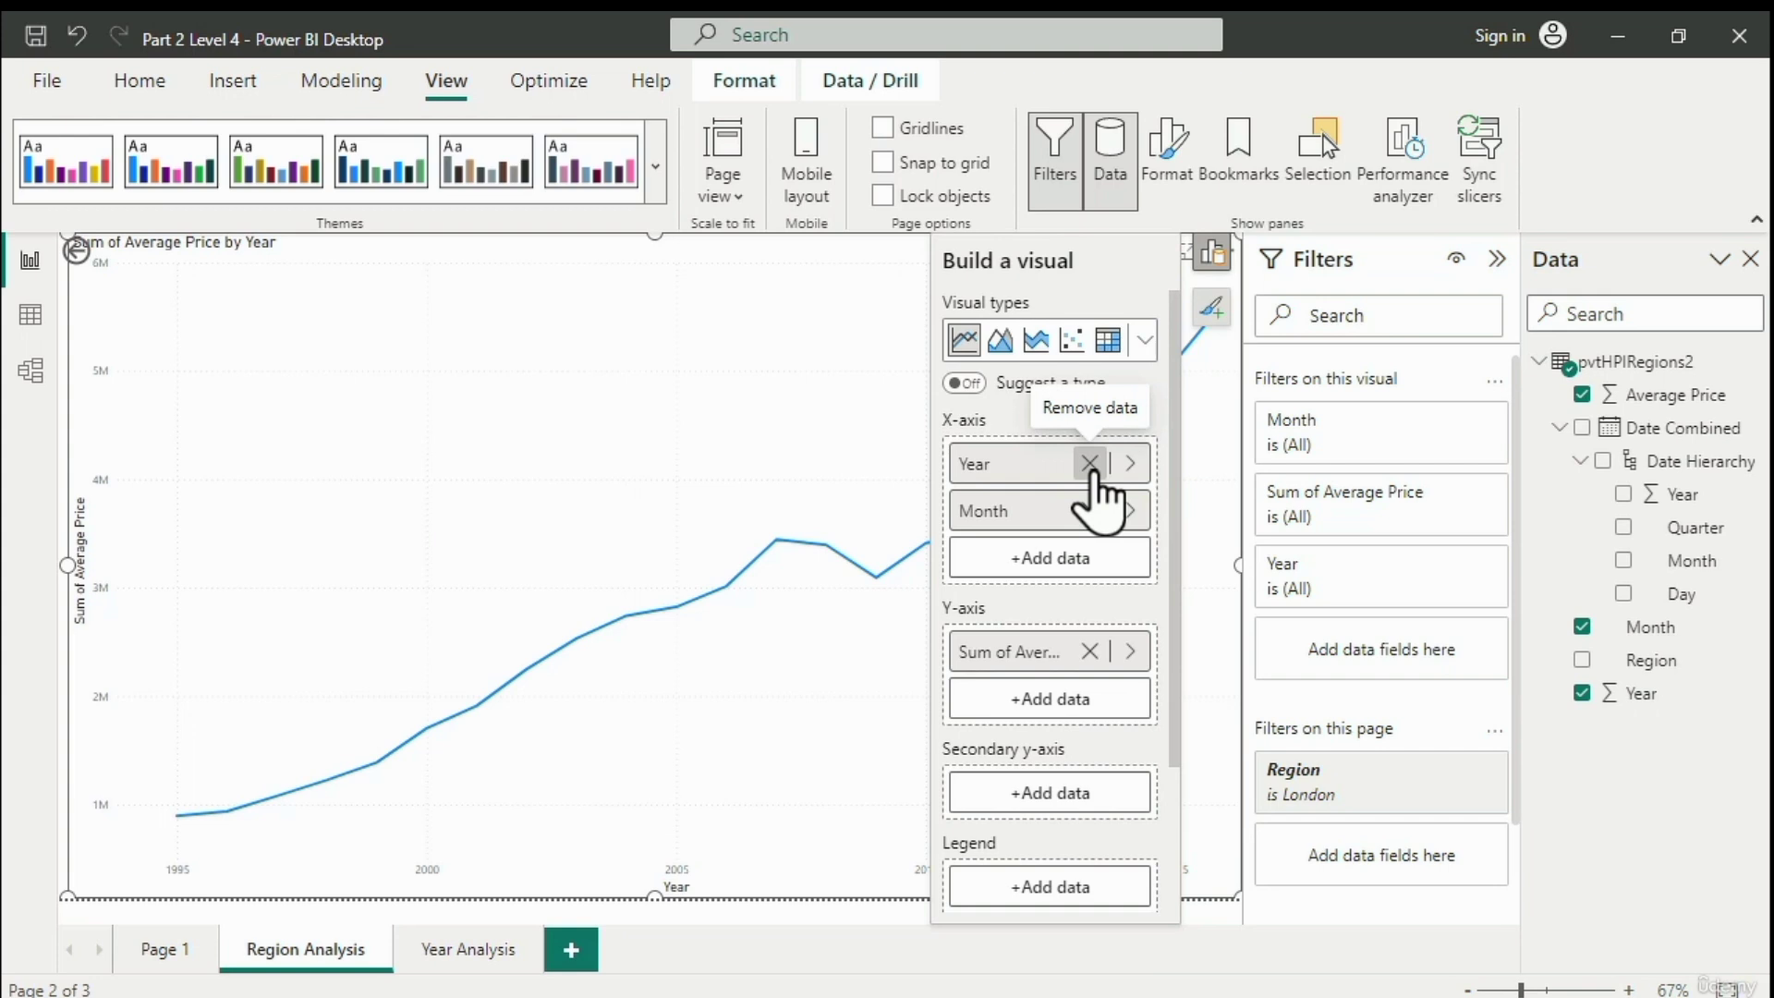
{"action": "left_click", "coordinate": [1089, 463]}
{"action": "left_click", "coordinate": [1089, 462]}
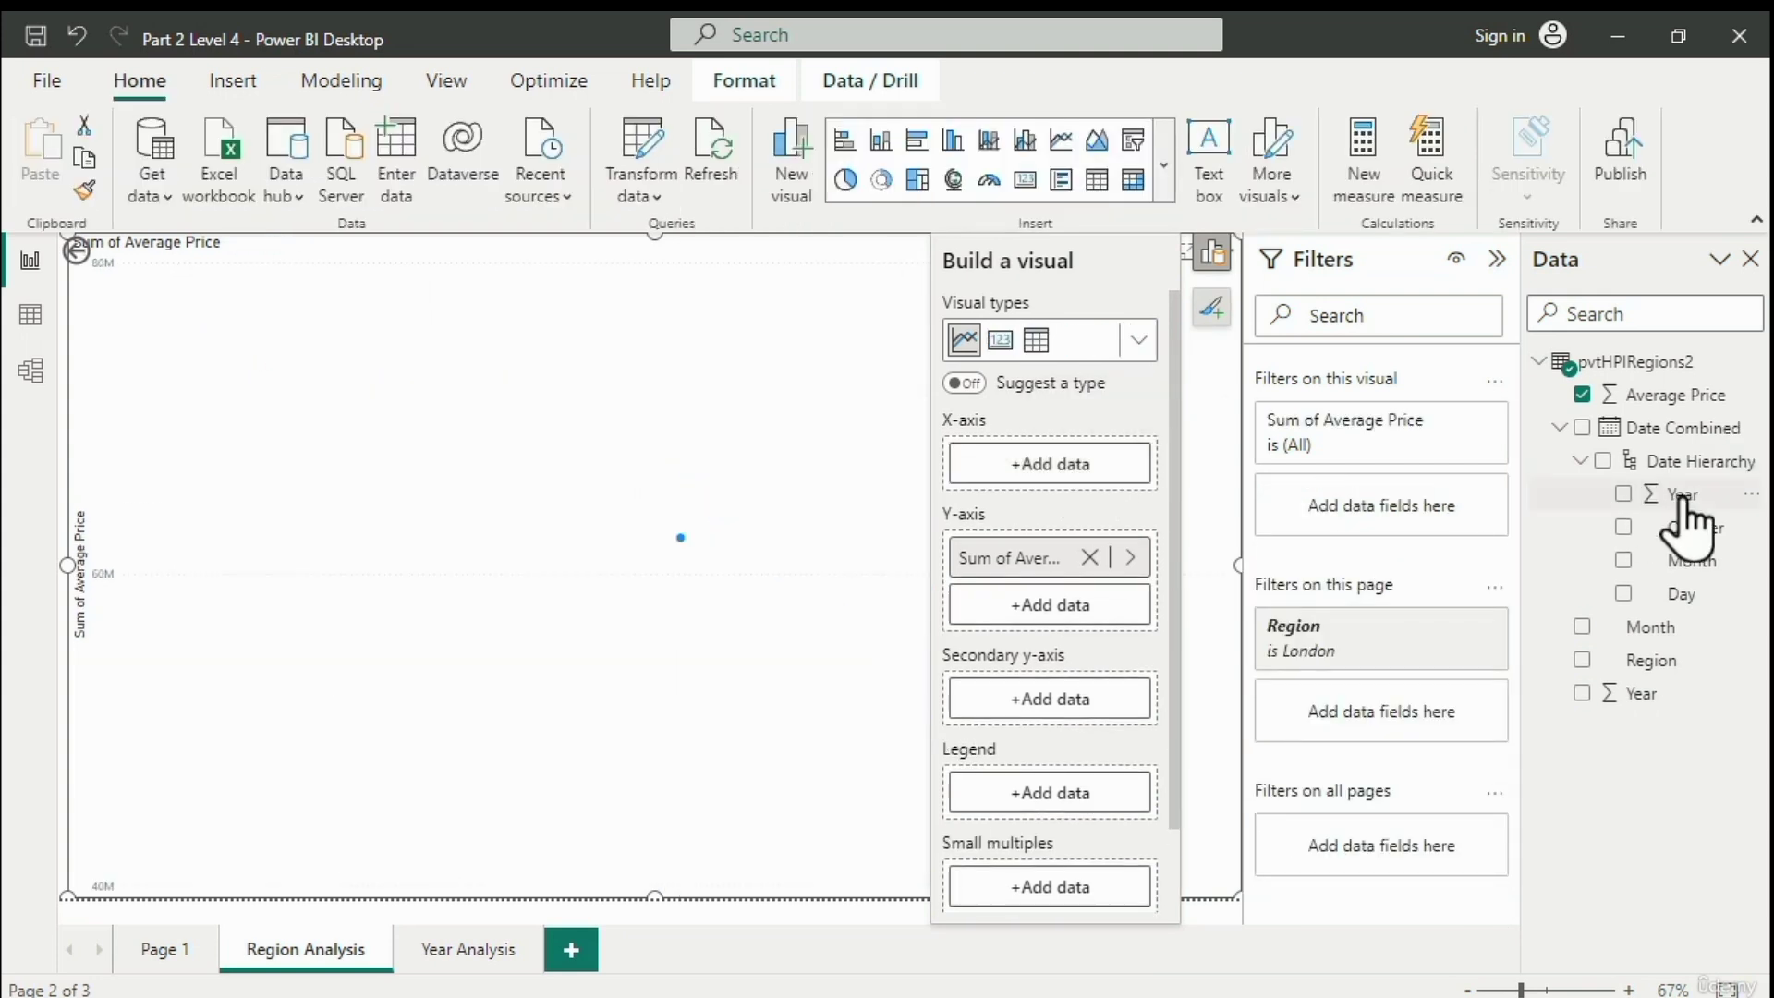
{"action": "left_click_drag", "start_coordinate": [1683, 496], "coordinate": [1072, 471]}
{"action": "mouse_move", "coordinate": [1691, 561]}
{"action": "left_mouse_down"}
{"action": "mouse_move", "coordinate": [1409, 536]}
{"action": "mouse_move", "coordinate": [1045, 406]}
{"action": "left_mouse_up"}
{"action": "left_click", "coordinate": [1206, 259]}
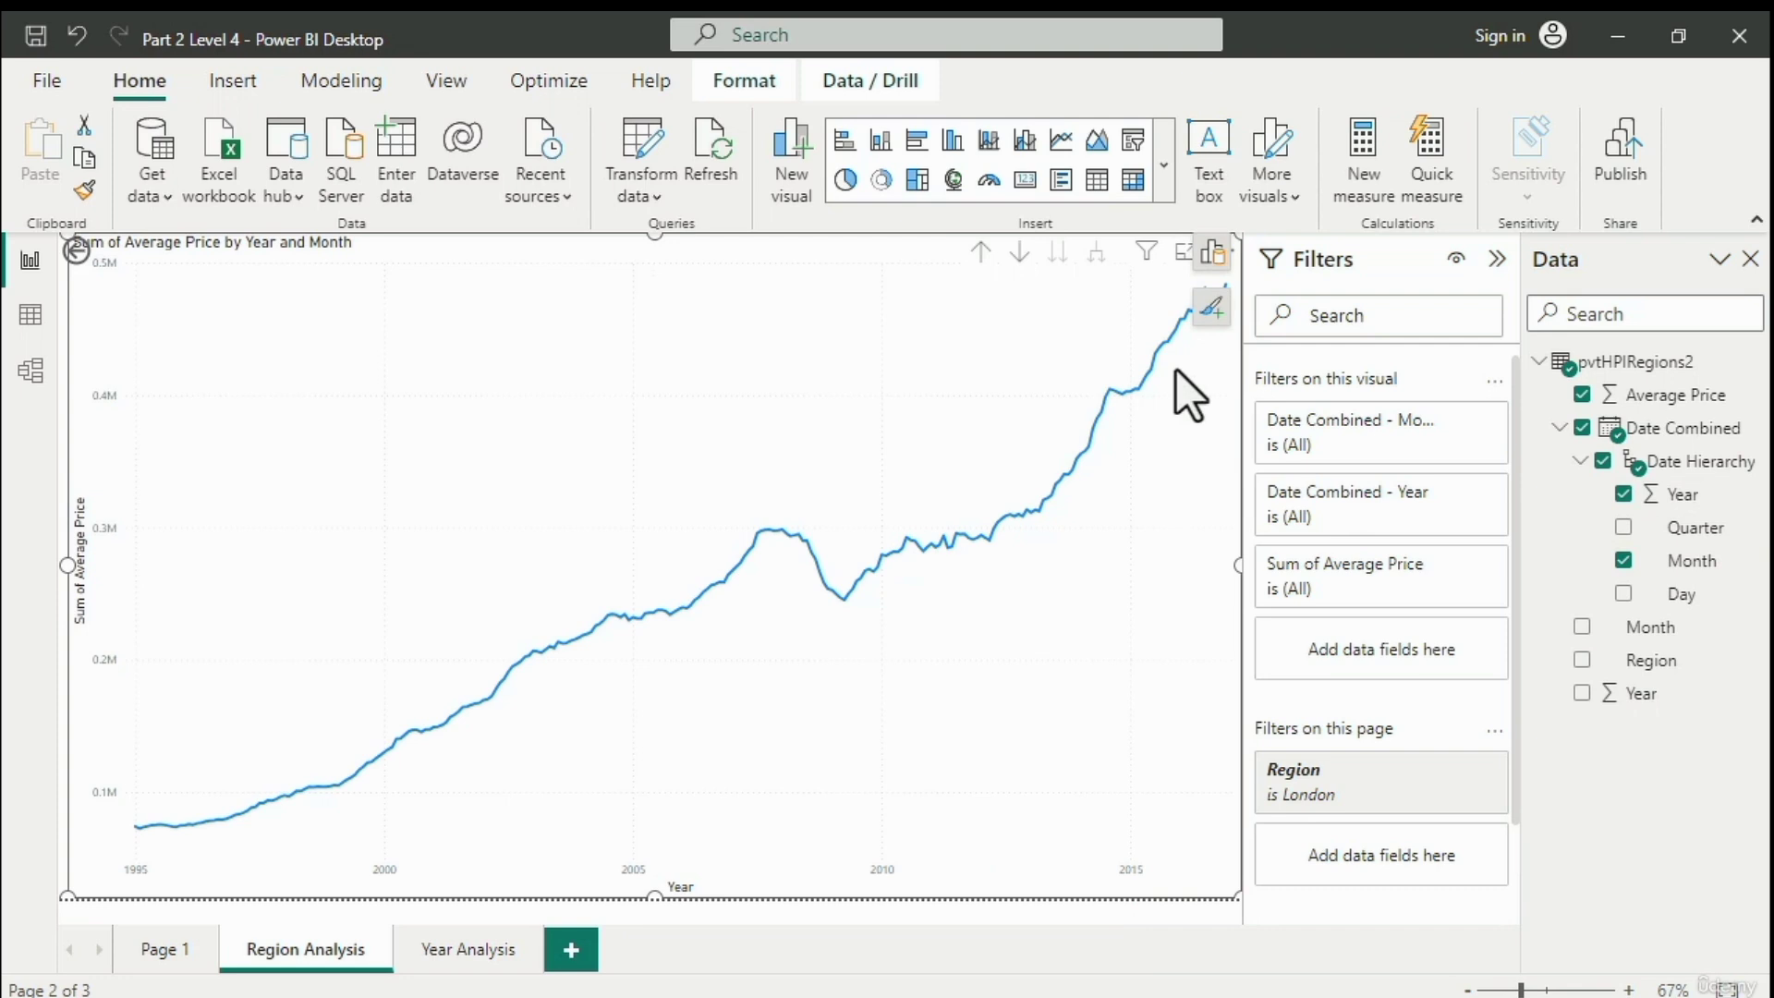
Drill the line chart from the year level to the month level and back up to years
{"action": "left_click", "coordinate": [980, 252]}
{"action": "left_click", "coordinate": [1058, 252]}
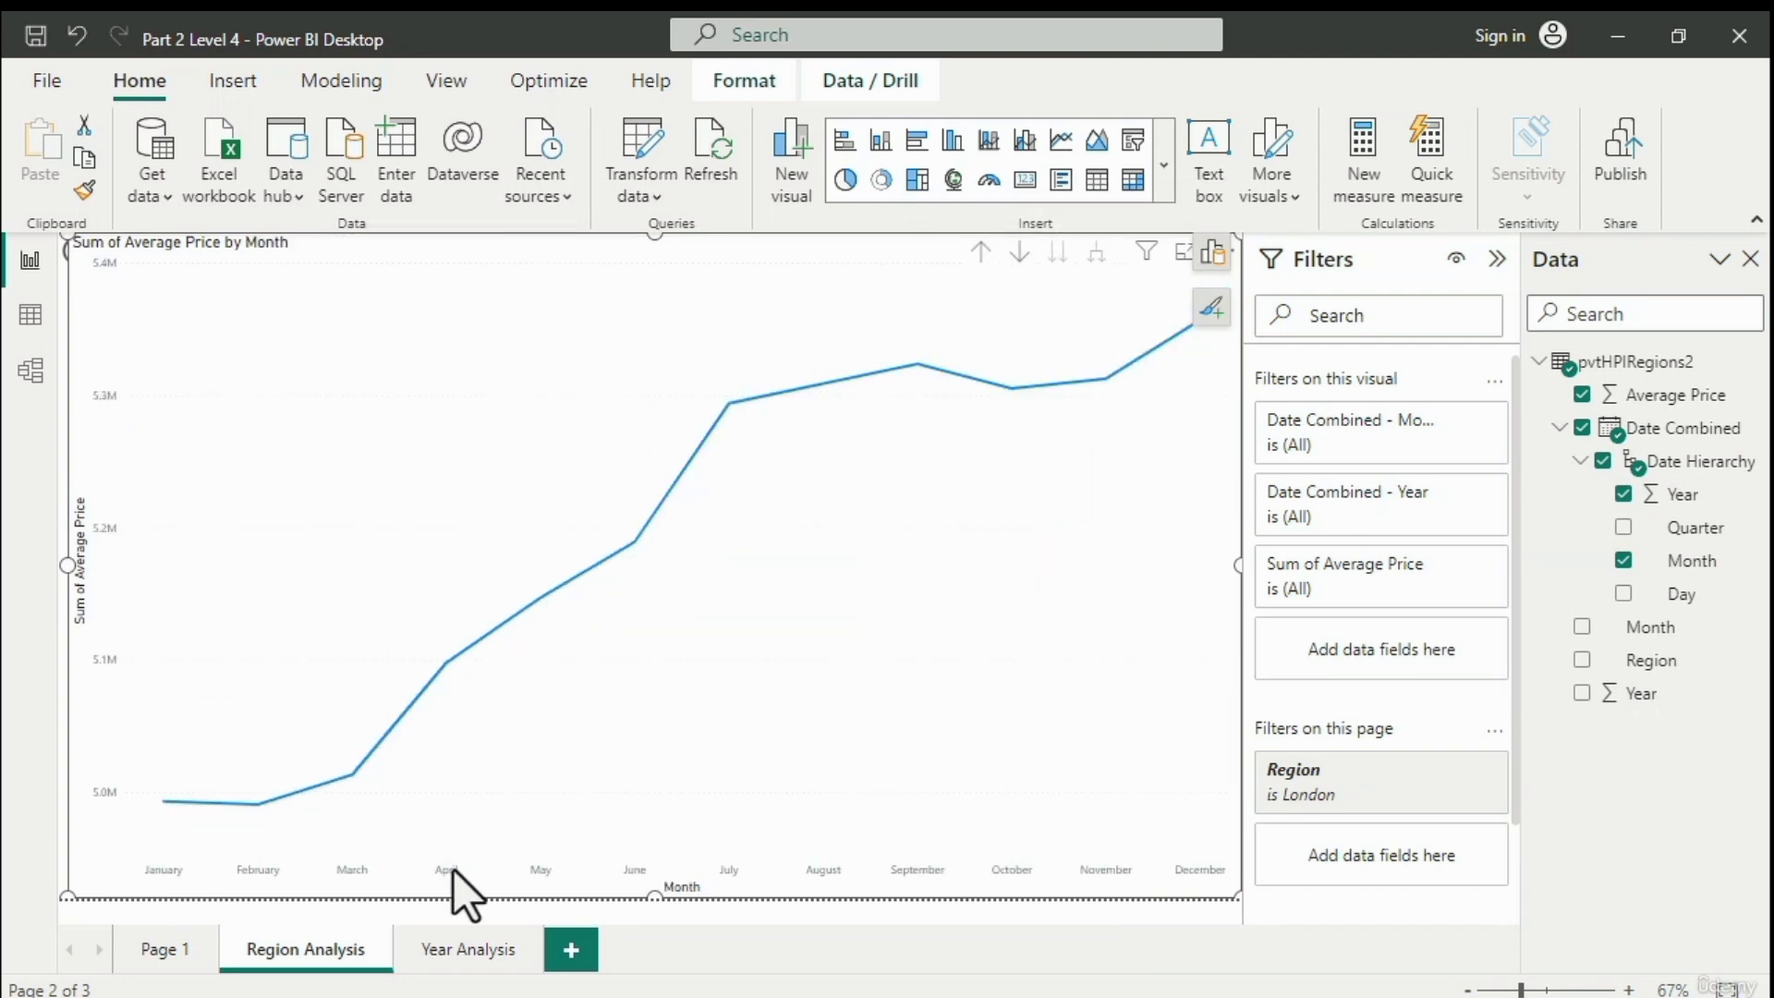
{"action": "left_click", "coordinate": [976, 251]}
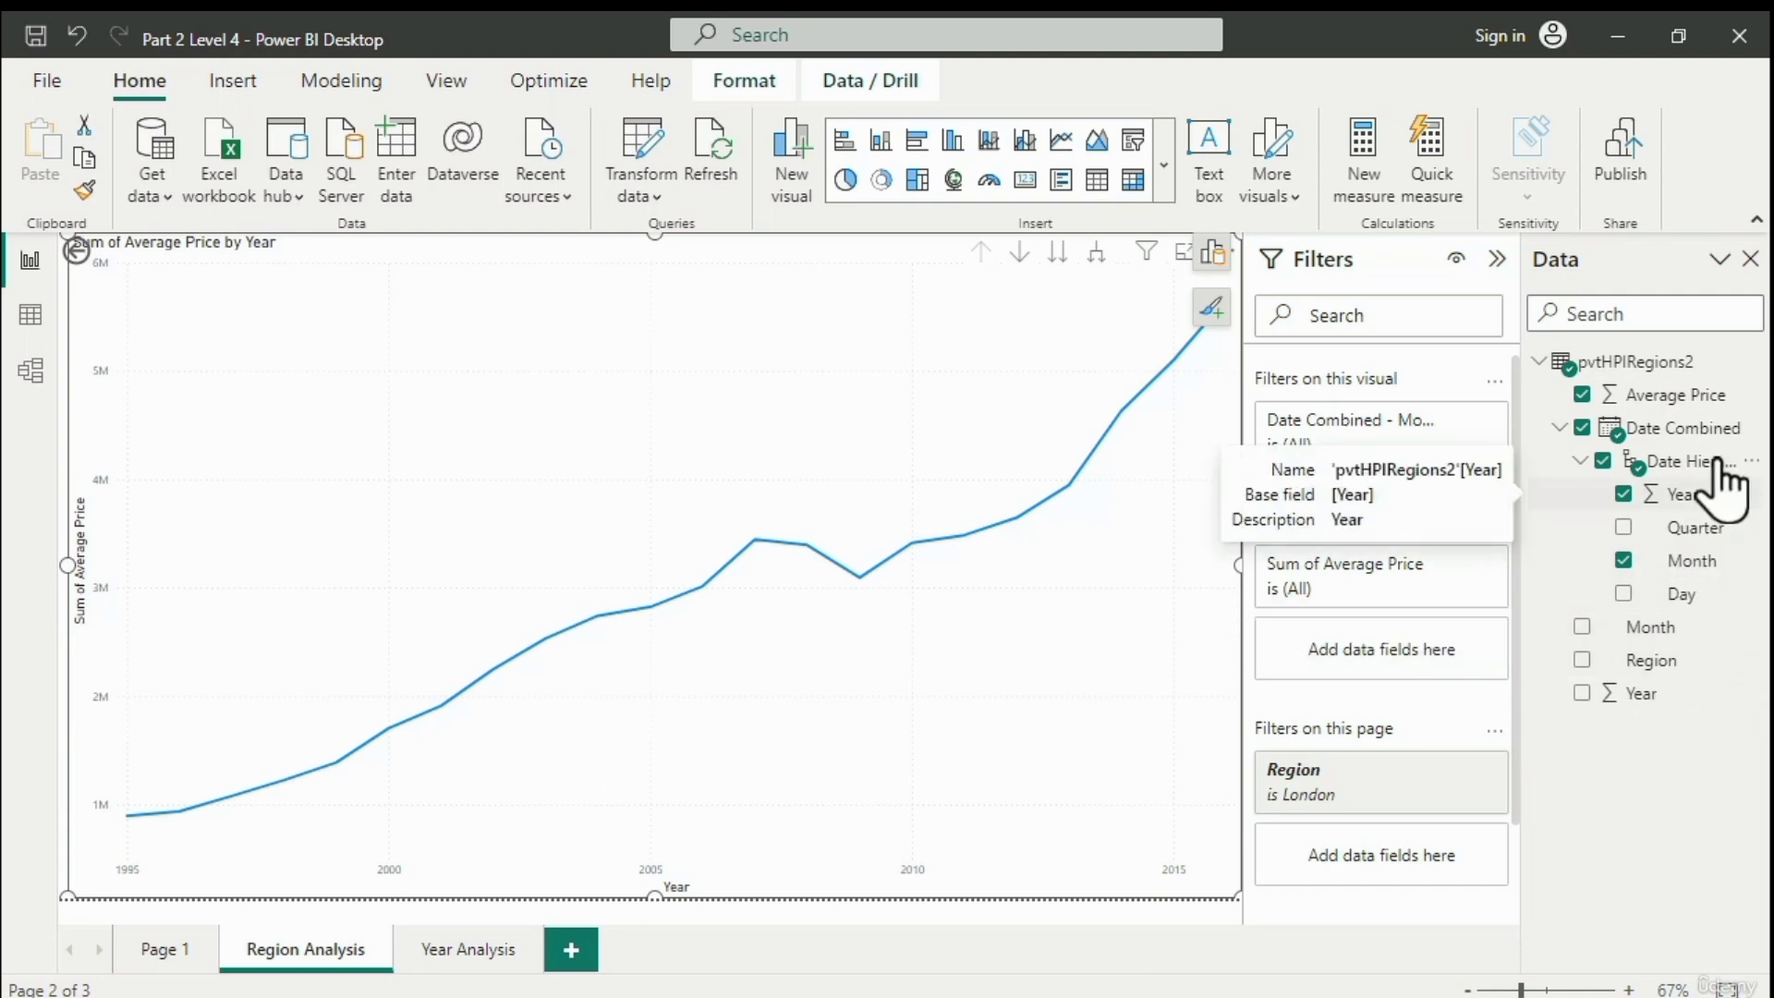
Open the pvtHPIRegions2 query for editing, remove the Year and Month columns, and check a remaining Date Combined value
{"action": "left_click", "coordinate": [1749, 361]}
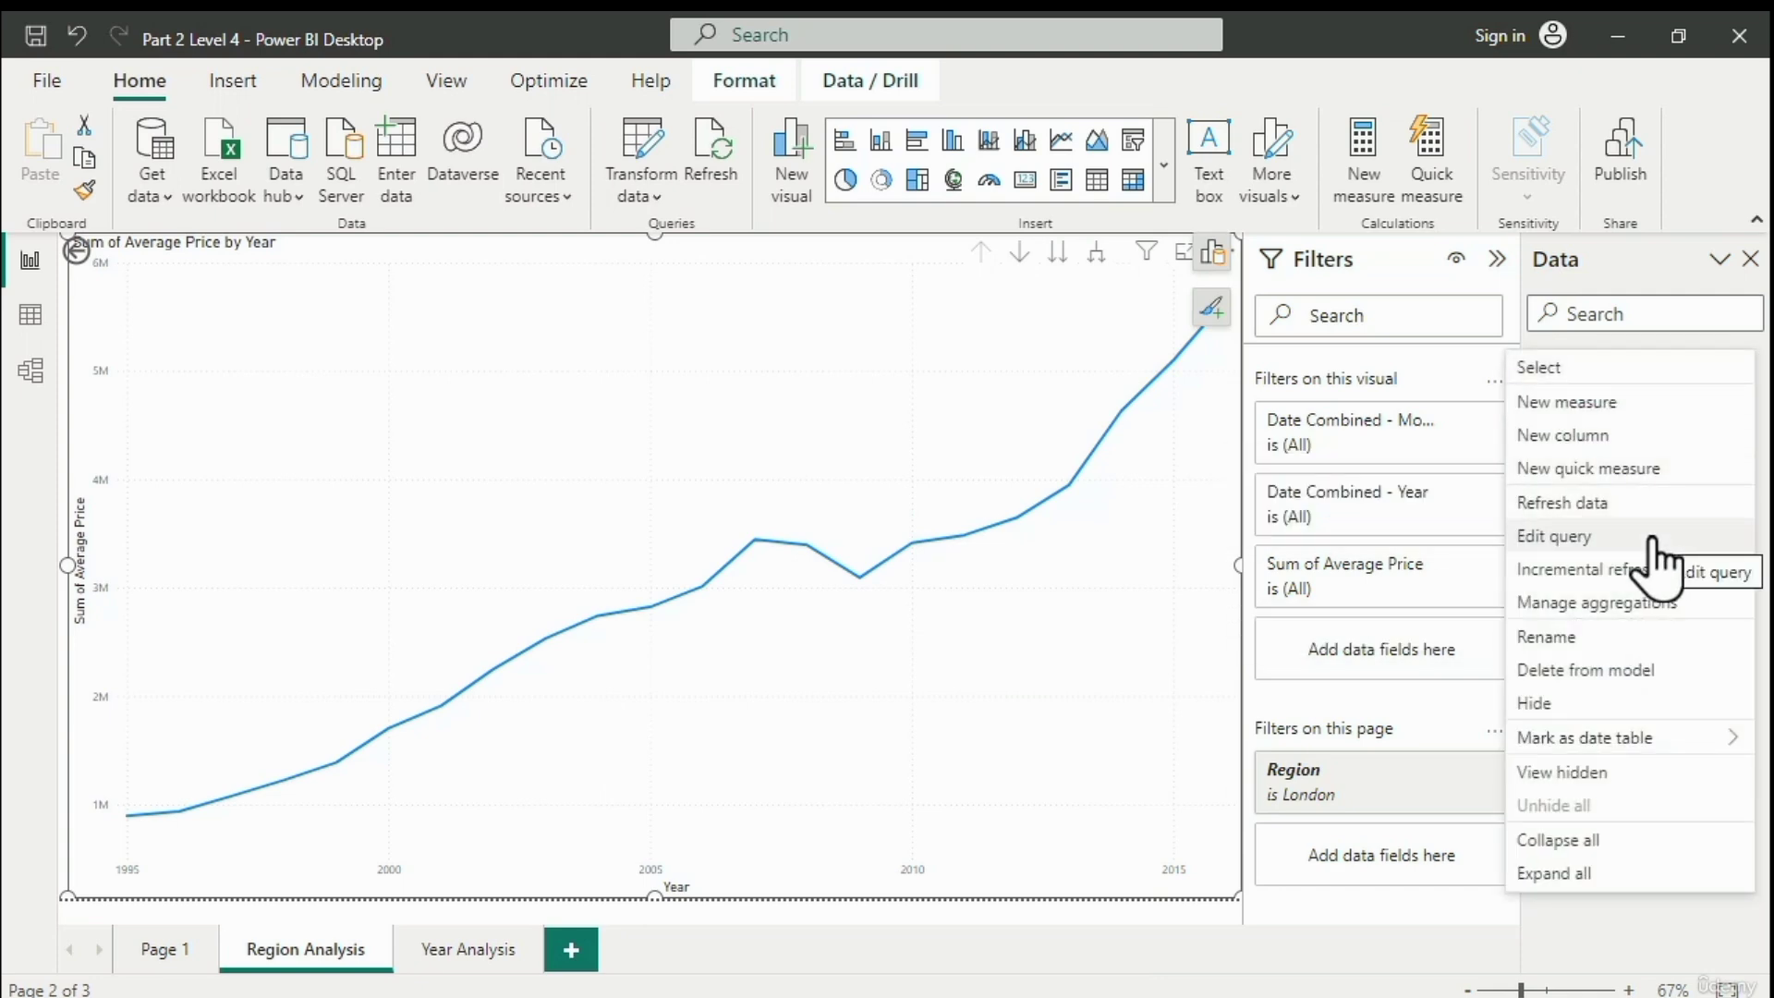
{"action": "left_click", "coordinate": [1653, 540]}
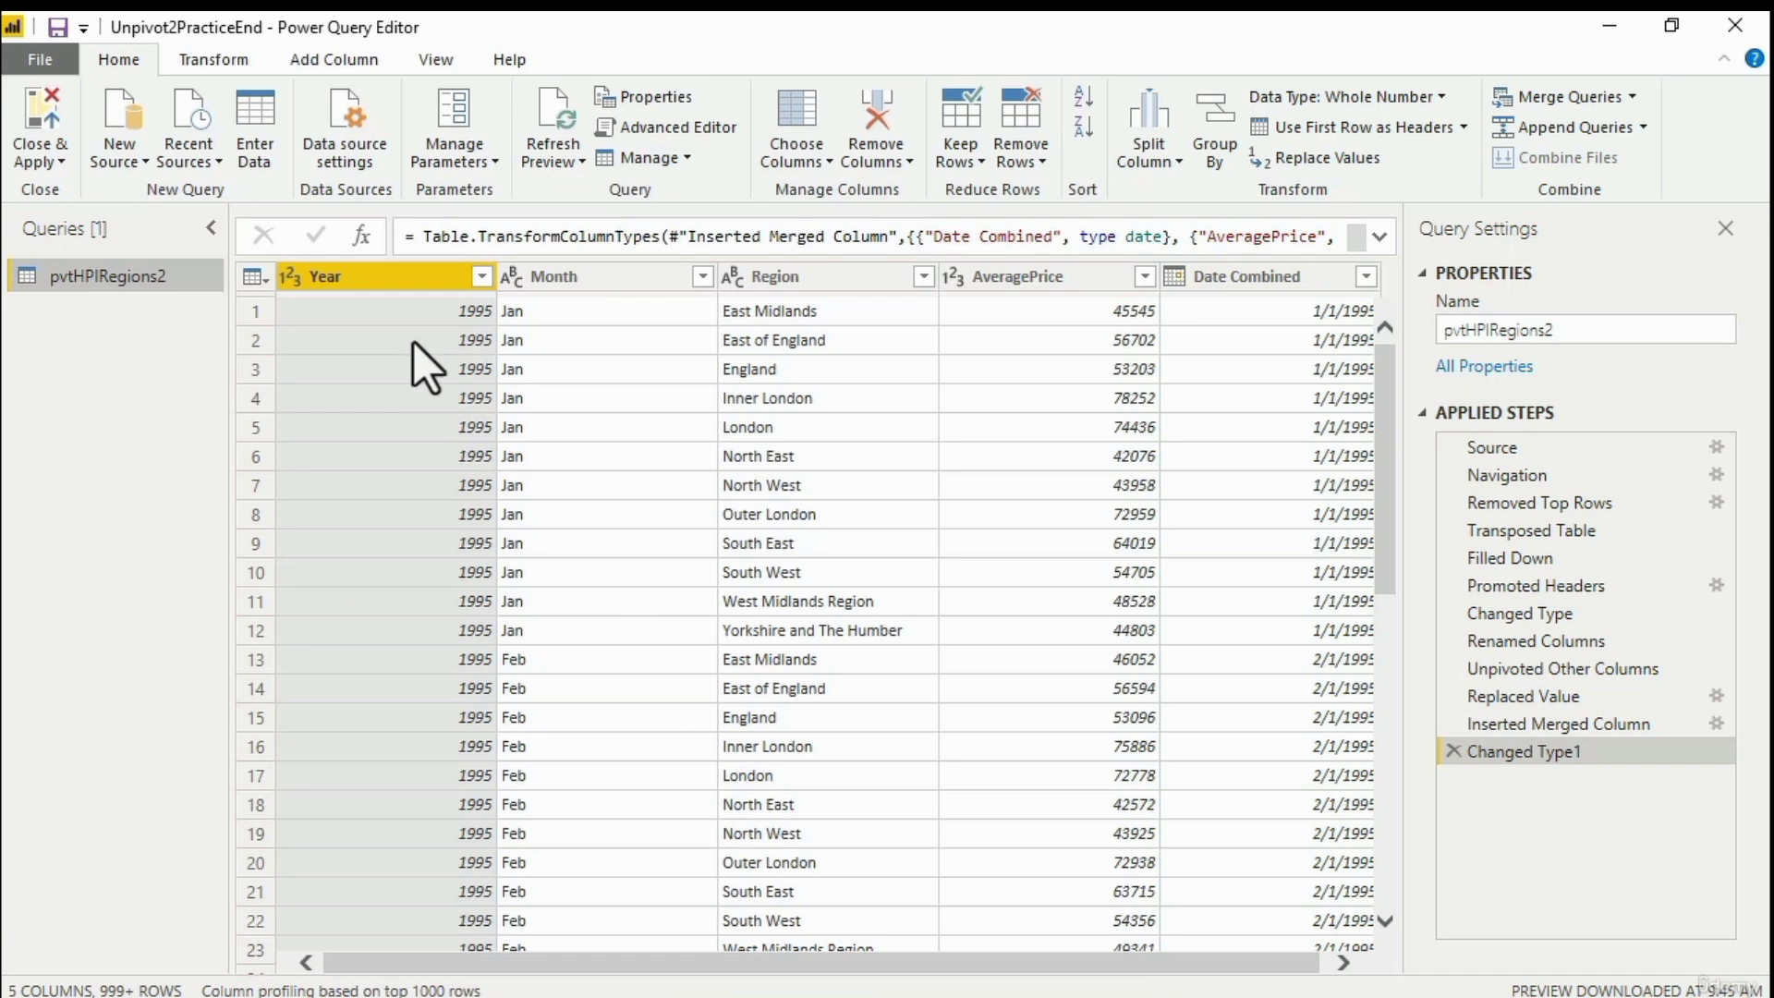
{"action": "left_click", "coordinate": [552, 279], "text": "ctrl"}
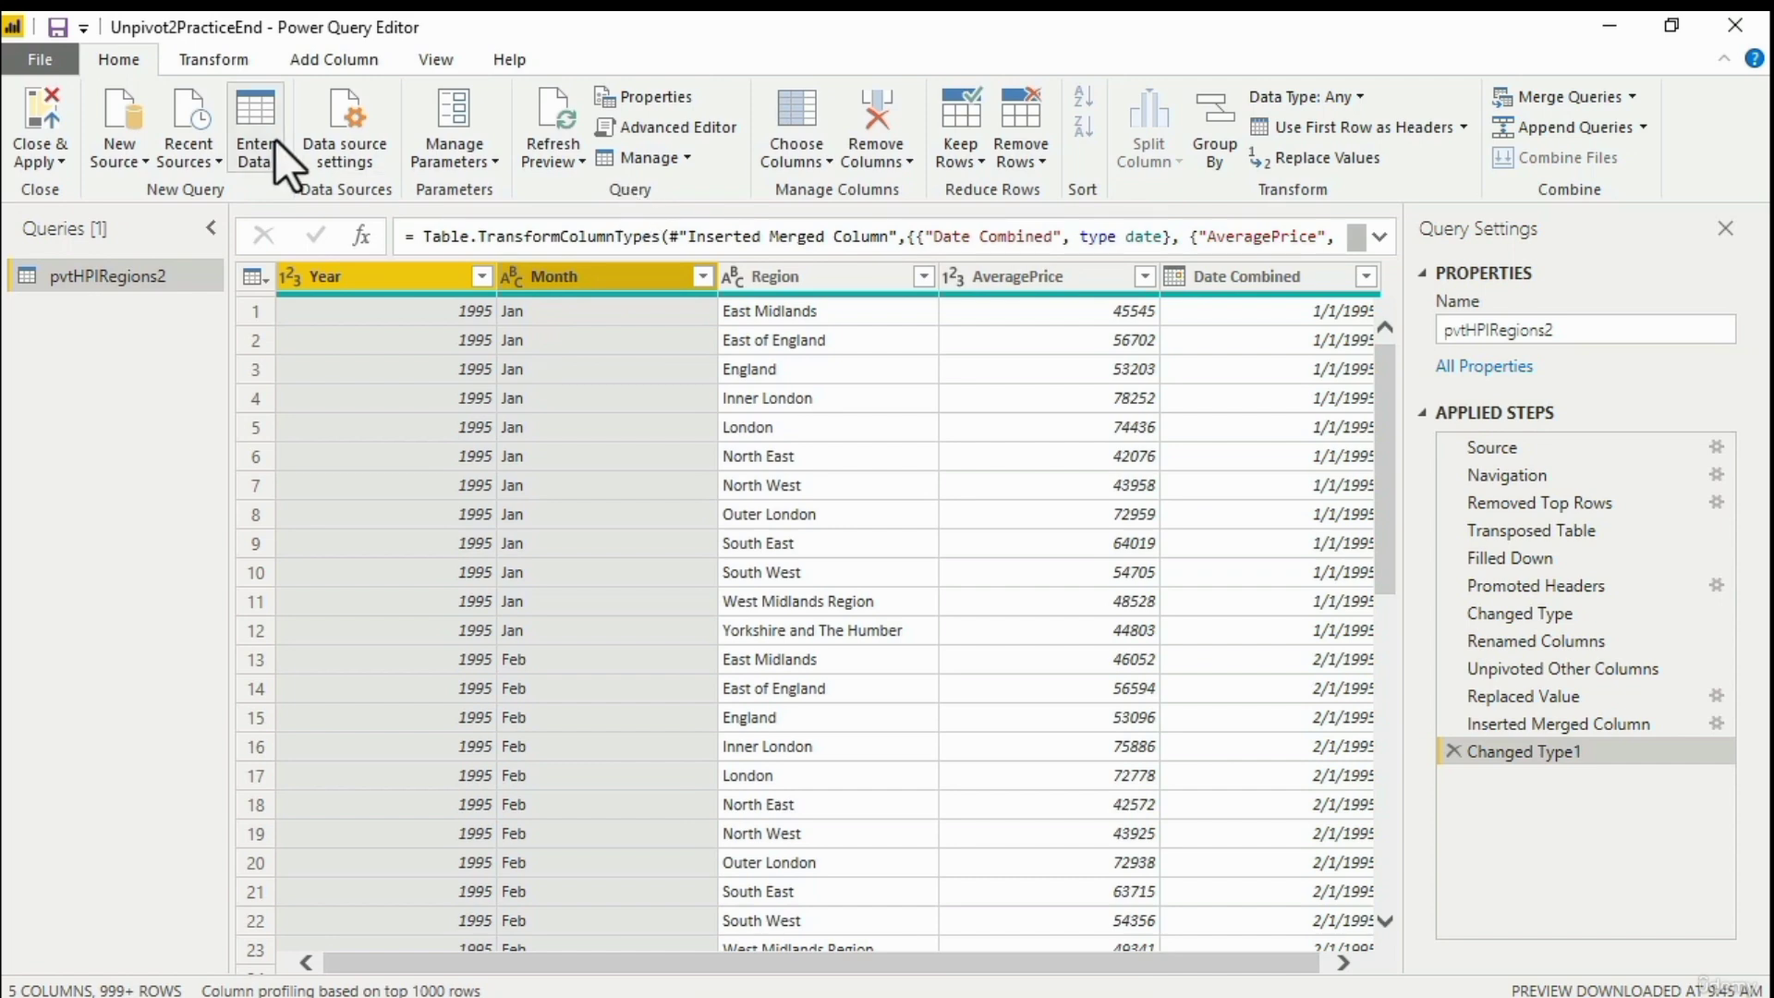
{"action": "left_click", "coordinate": [887, 170]}
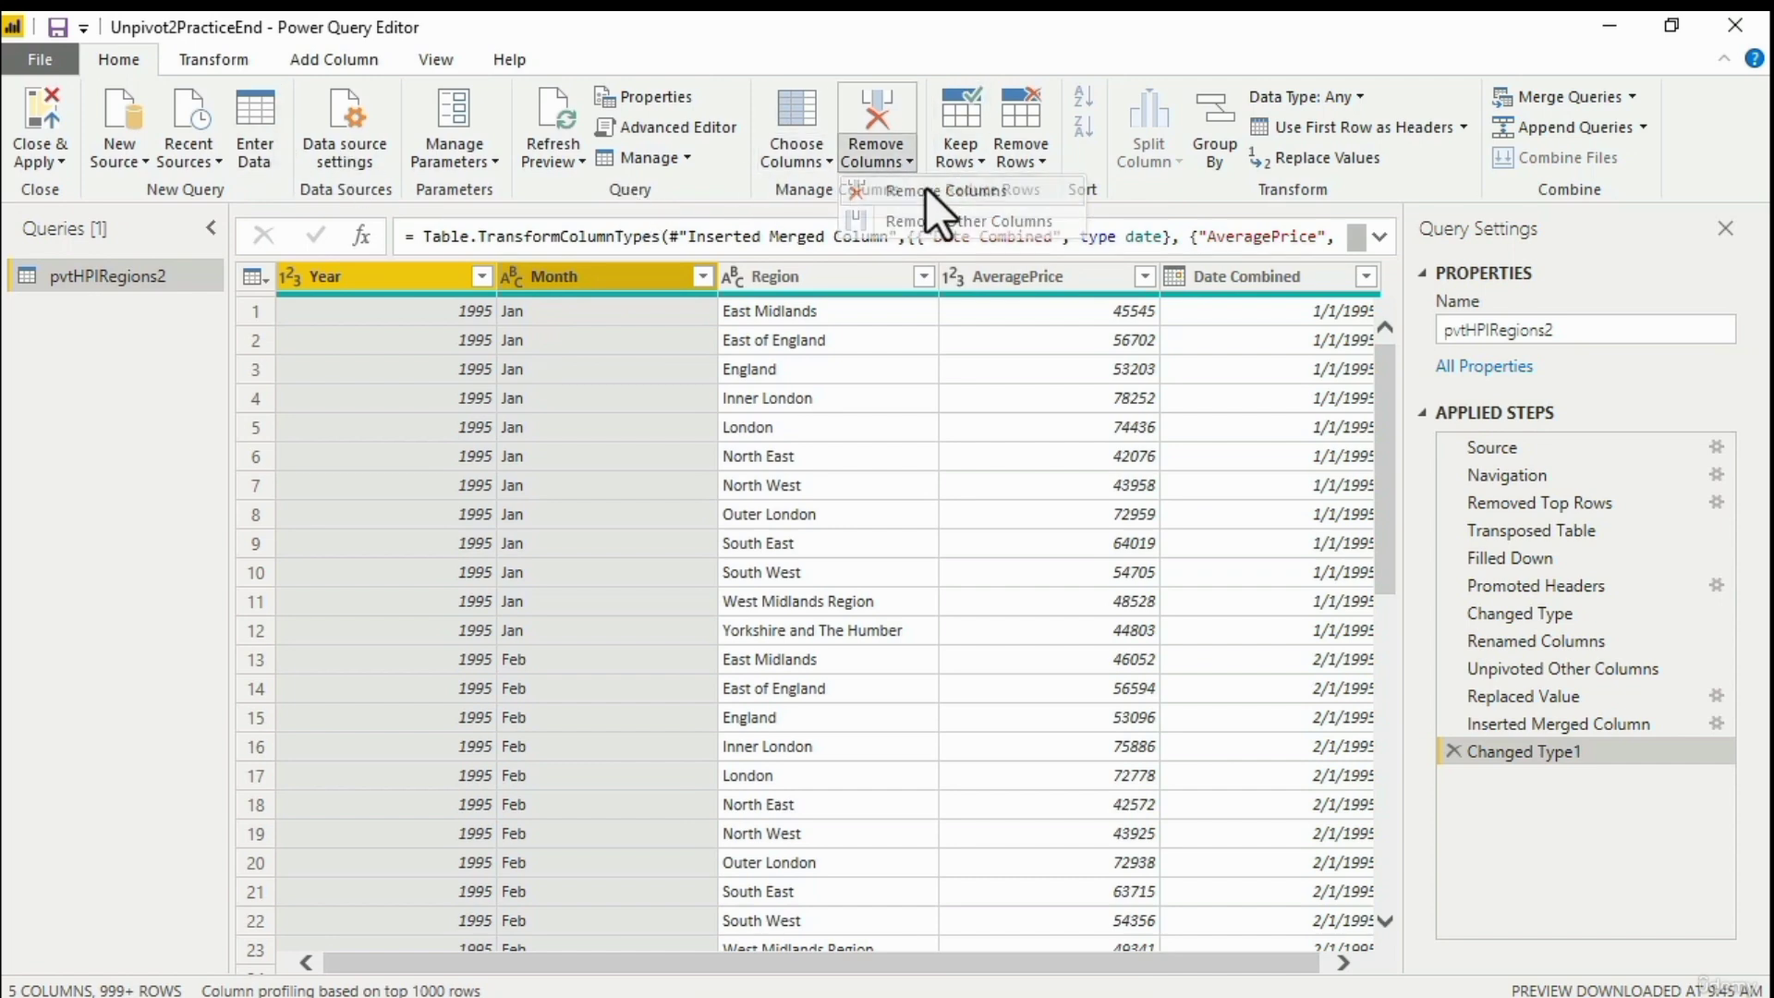
{"action": "left_click", "coordinate": [925, 186]}
{"action": "left_click", "coordinate": [833, 323]}
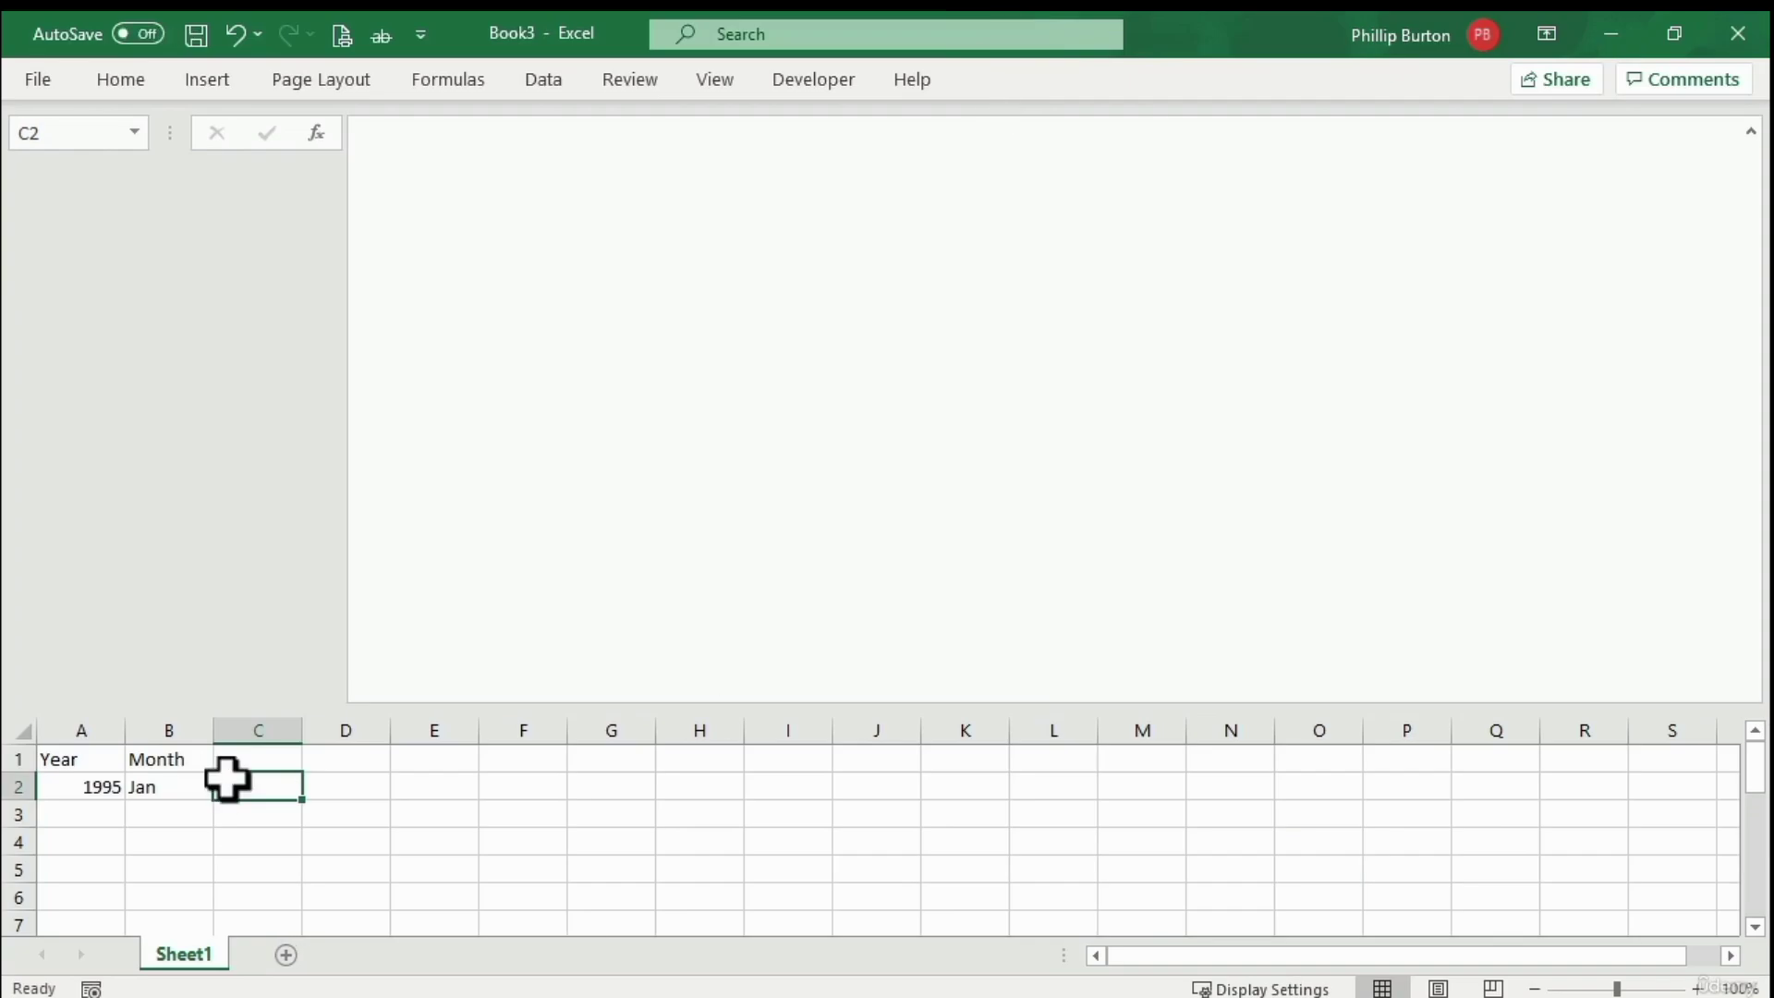
In the Excel workbook, enter the header Date Combined in C1 and the formula =A2& " " & B2 in C2
{"action": "left_click", "coordinate": [265, 752]}
{"action": "type", "text": "Date Combined"}
{"action": "key", "text": "Down"}
{"action": "type", "text": "="}
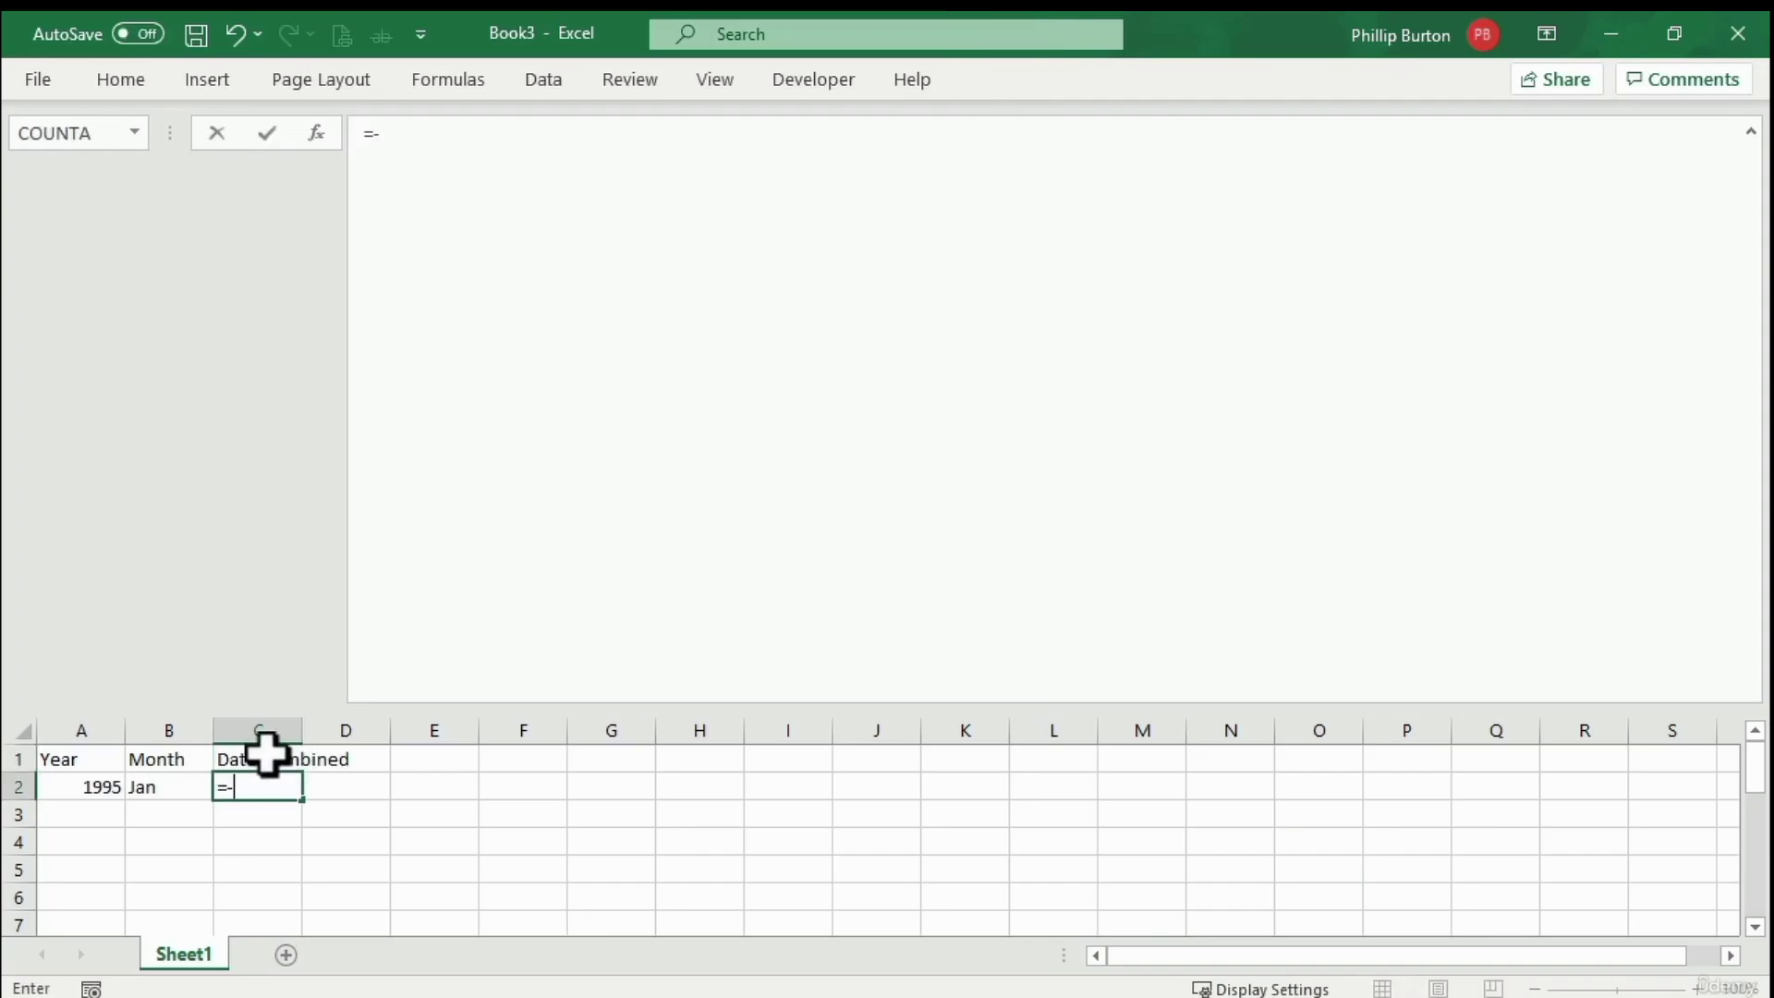
{"action": "key", "text": "Left"}
{"action": "key", "text": "Left"}
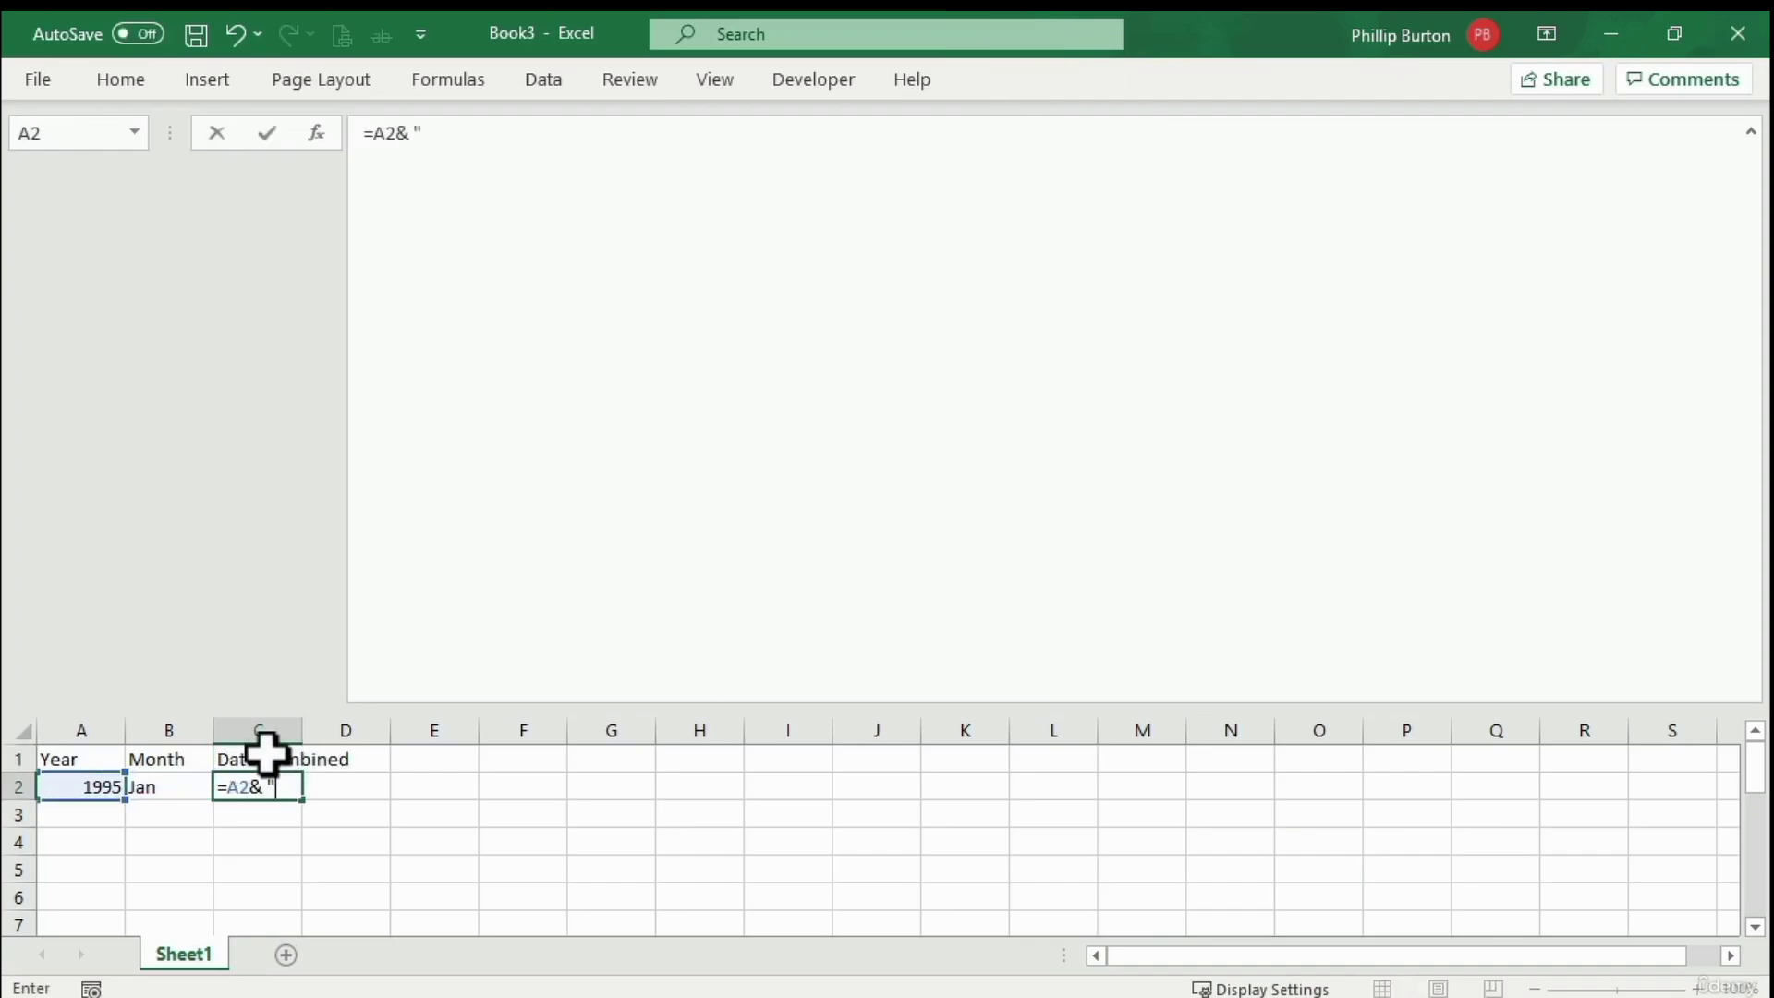
{"action": "type", "text": "& \" \" &"}
{"action": "key", "text": "Left"}
{"action": "key", "text": "ctrl+Return"}
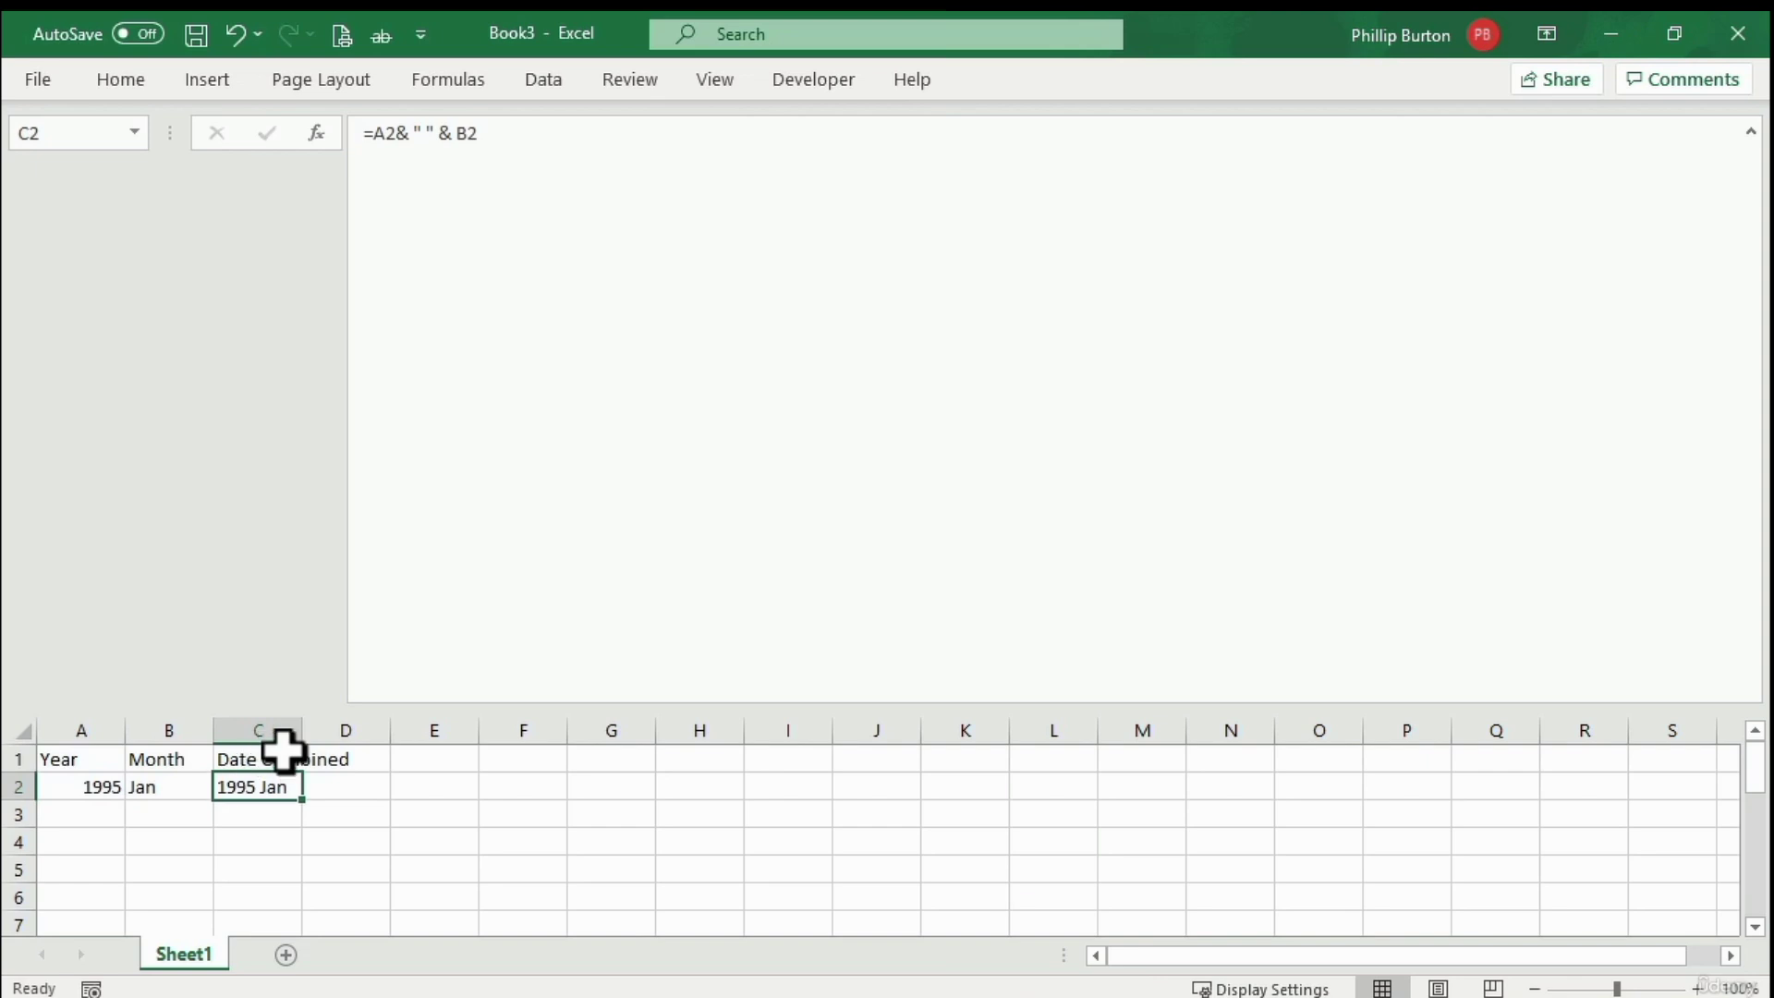
Fit column C to the width of its contents and shrink the formula bar to a smaller height
{"action": "left_click", "coordinate": [308, 730]}
{"action": "left_click_drag", "start_coordinate": [294, 732], "coordinate": [379, 185]}
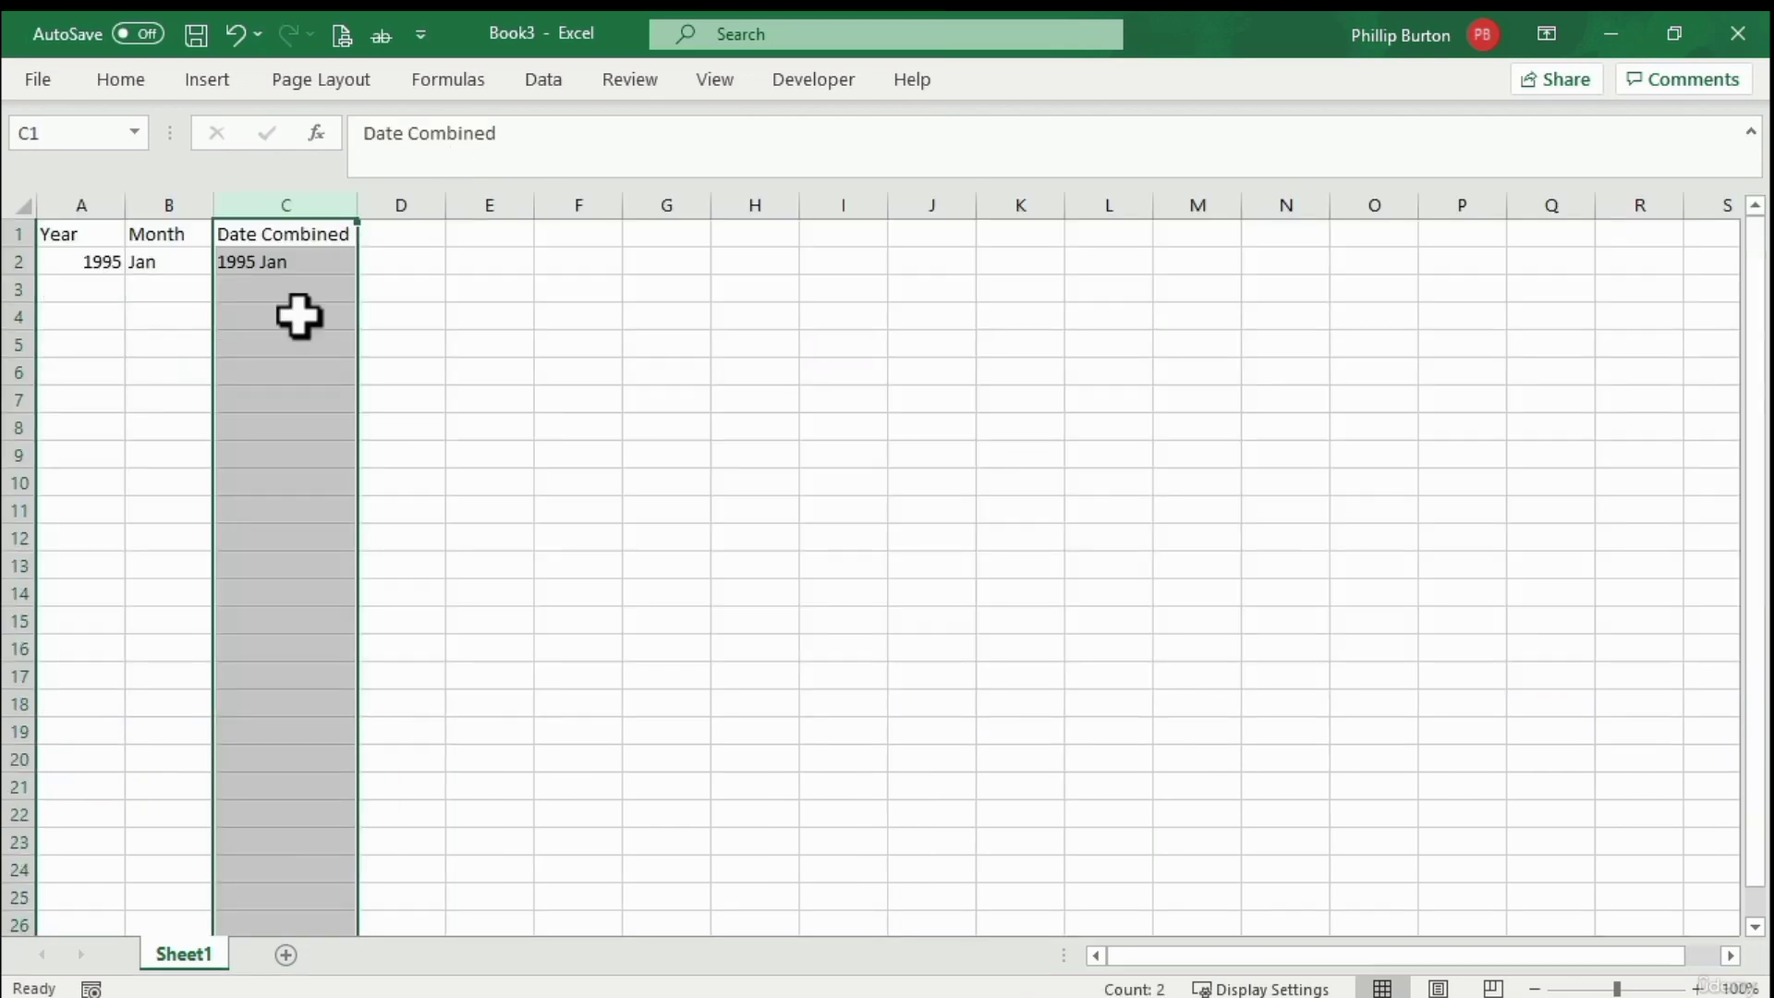
{"action": "left_click", "coordinate": [169, 342]}
Delete the Year and Month columns from the worksheet and inspect the formula in the cell below Date Combined
{"action": "left_click_drag", "start_coordinate": [90, 198], "coordinate": [186, 199]}
{"action": "right_click", "coordinate": [186, 202]}
{"action": "left_click", "coordinate": [298, 483]}
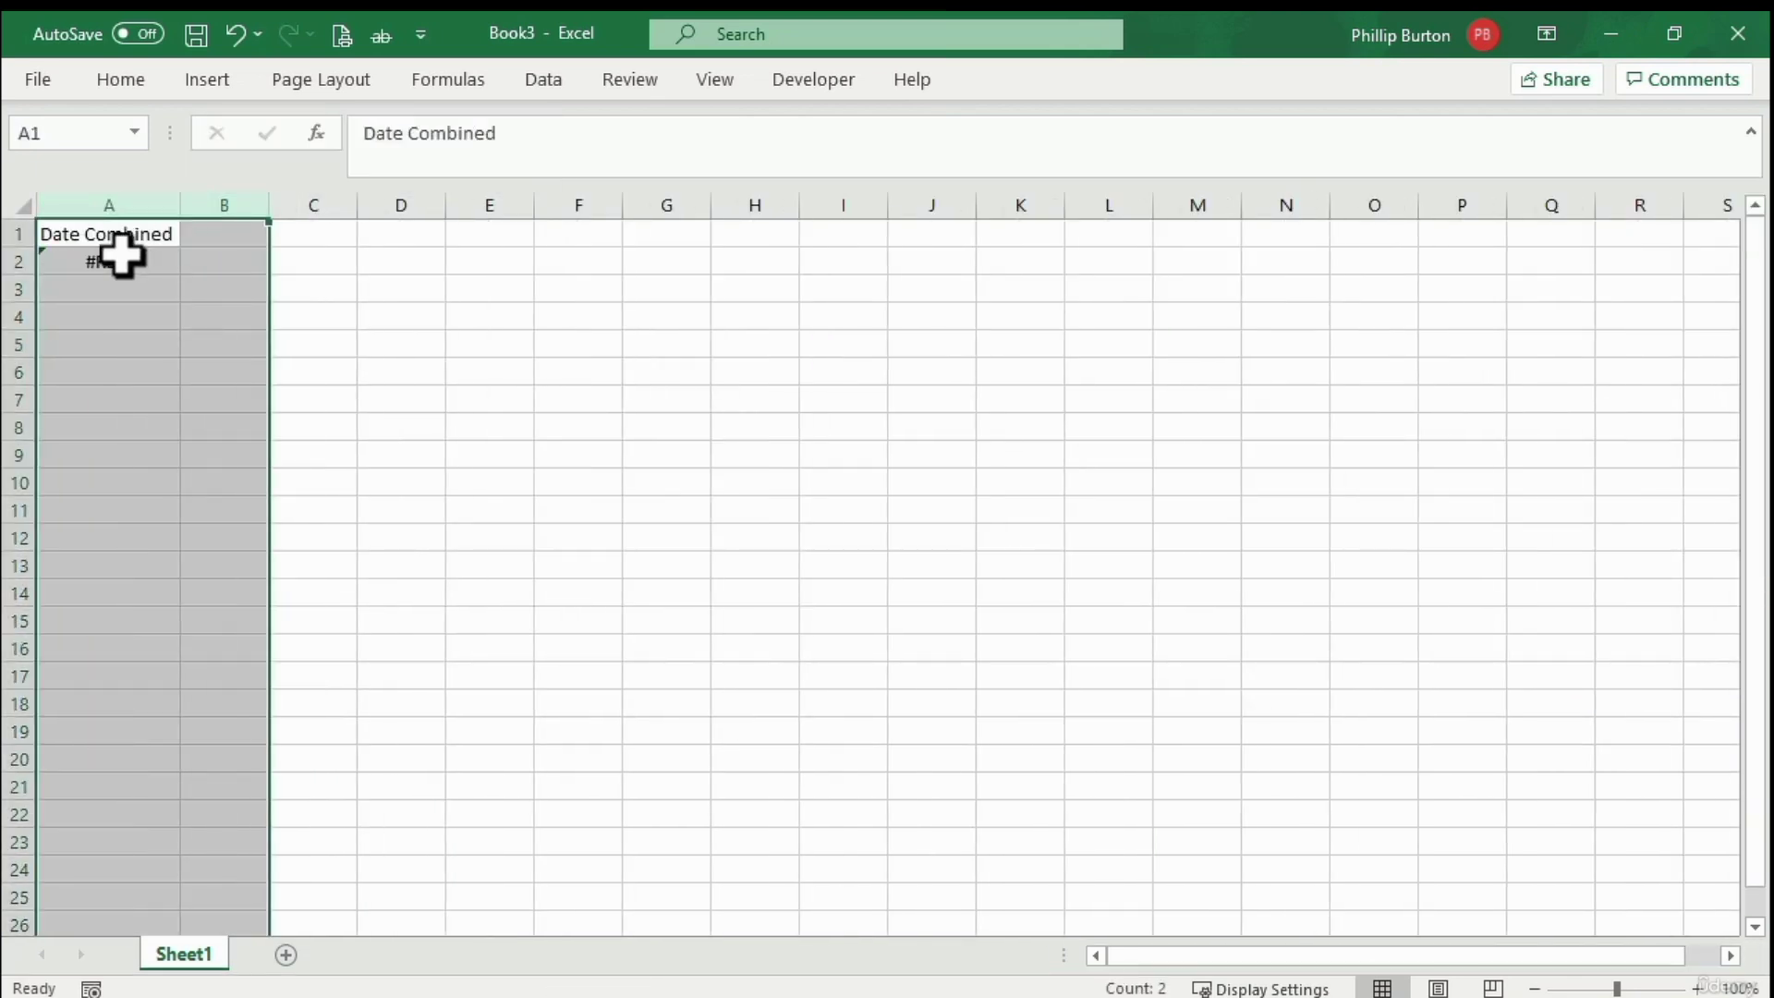
{"action": "left_click", "coordinate": [123, 259]}
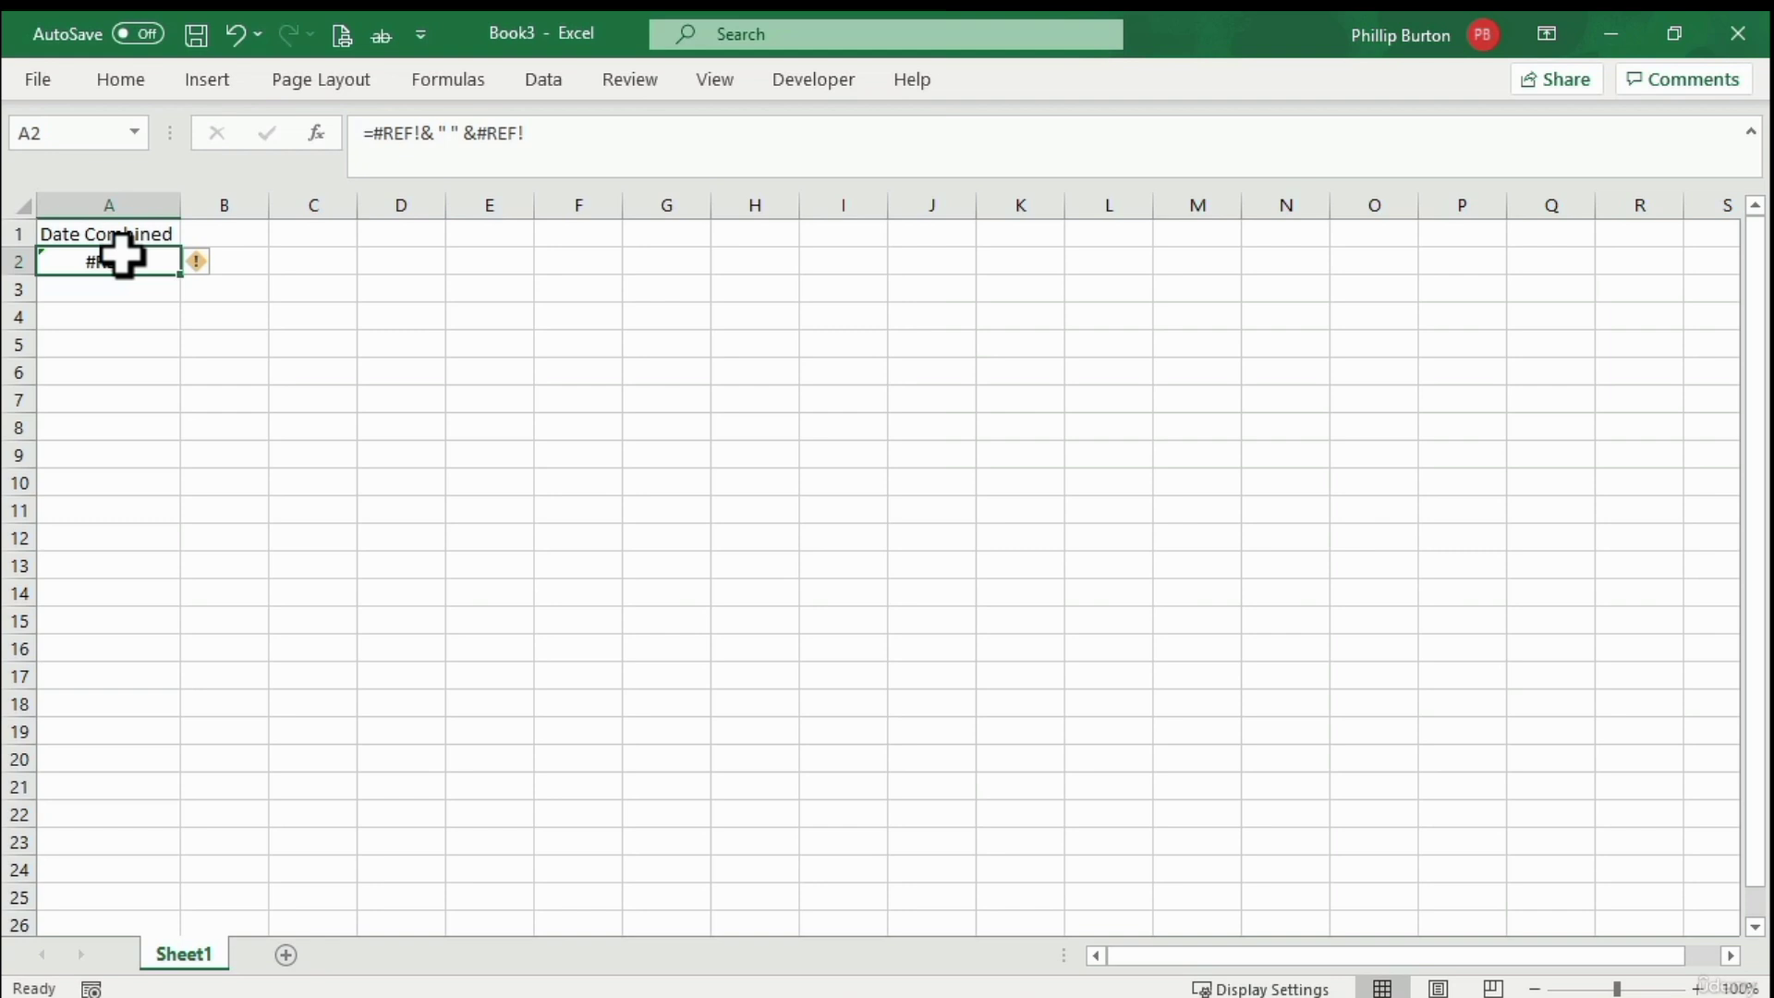
Close the Excel workbook without saving and review the Inserted Merged Column and Changed Type1 steps in Power Query Editor
{"action": "left_click", "coordinate": [1737, 33]}
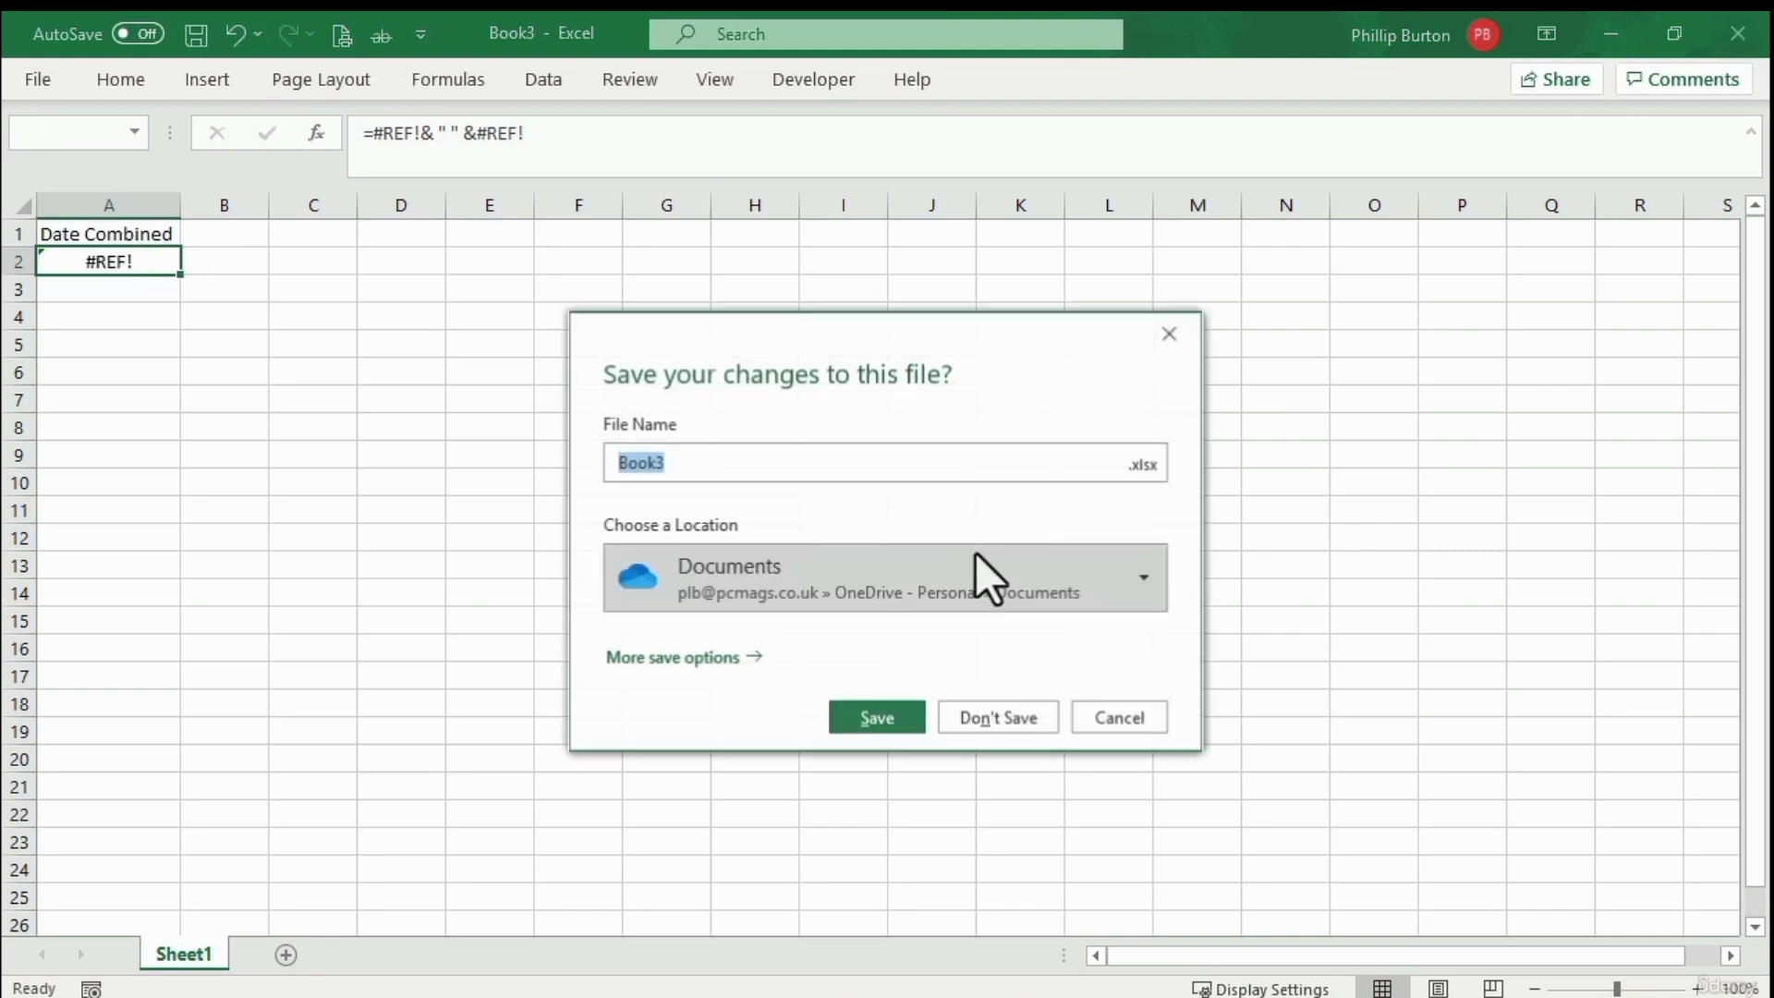
{"action": "left_click", "coordinate": [995, 716]}
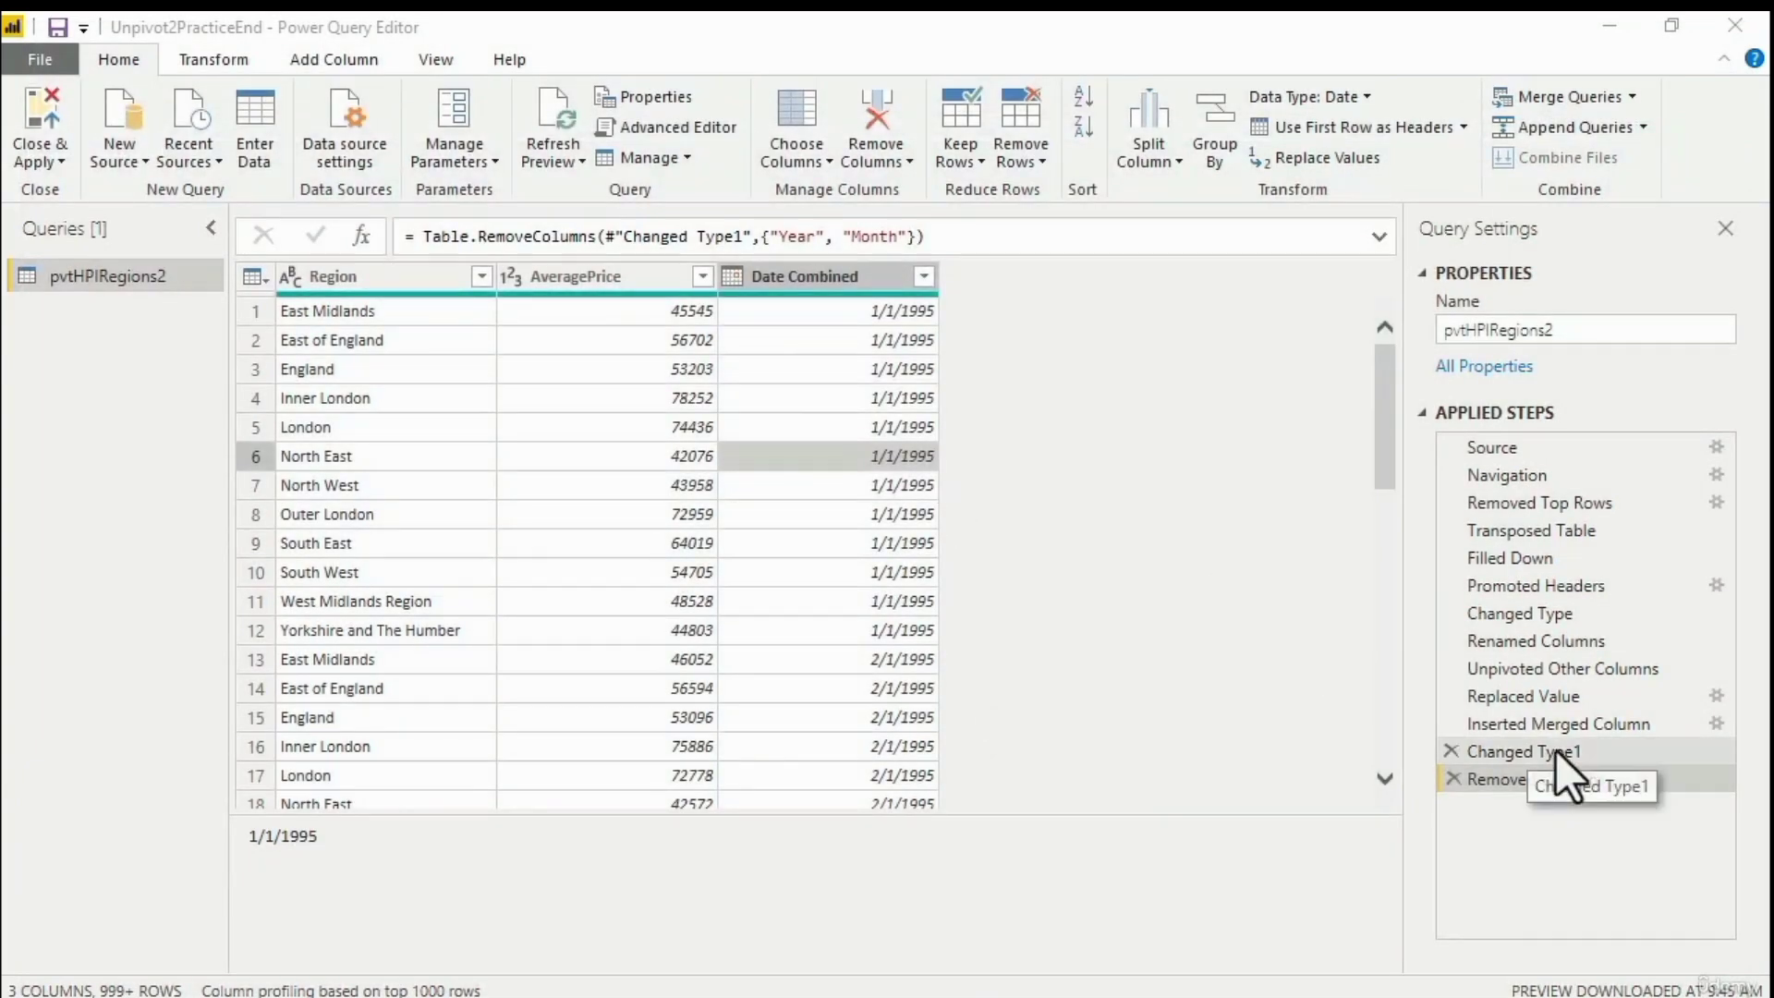
{"action": "left_click", "coordinate": [1571, 728]}
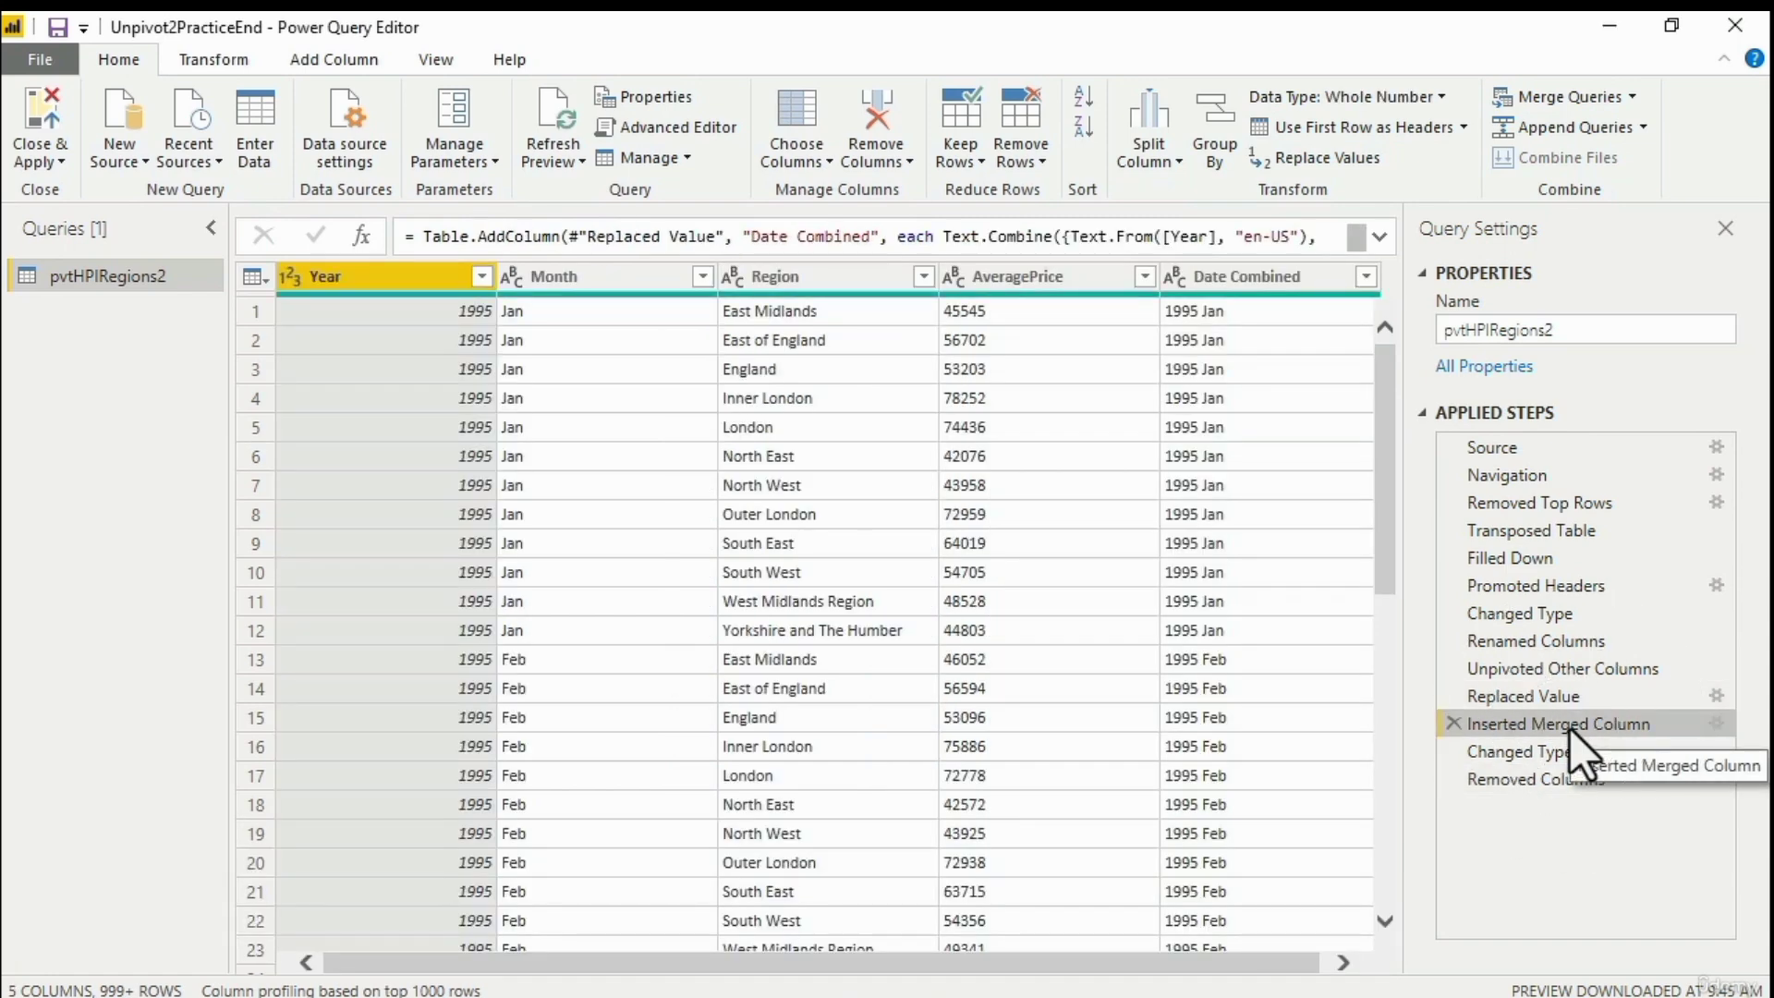
{"action": "left_click", "coordinate": [1568, 745]}
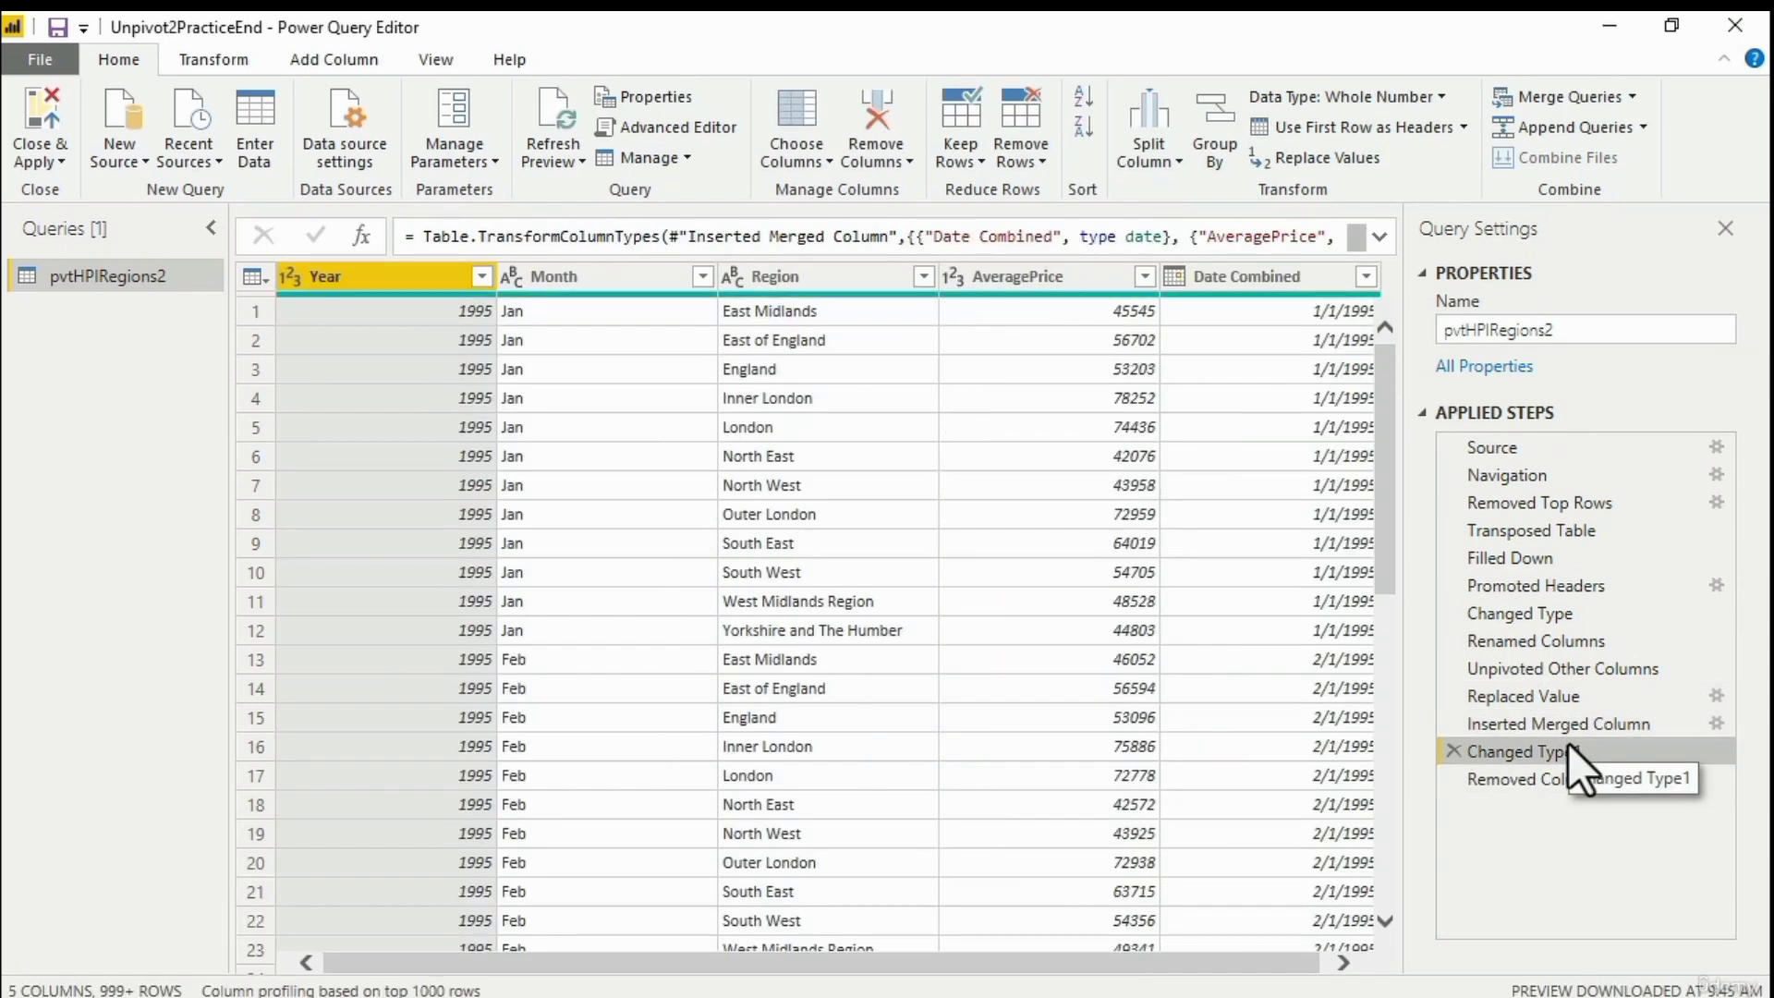
Review the Changed Type1 and Removed Columns steps of the query and delete the Removed Columns step
{"action": "left_click", "coordinate": [1558, 778]}
{"action": "left_click", "coordinate": [1563, 751]}
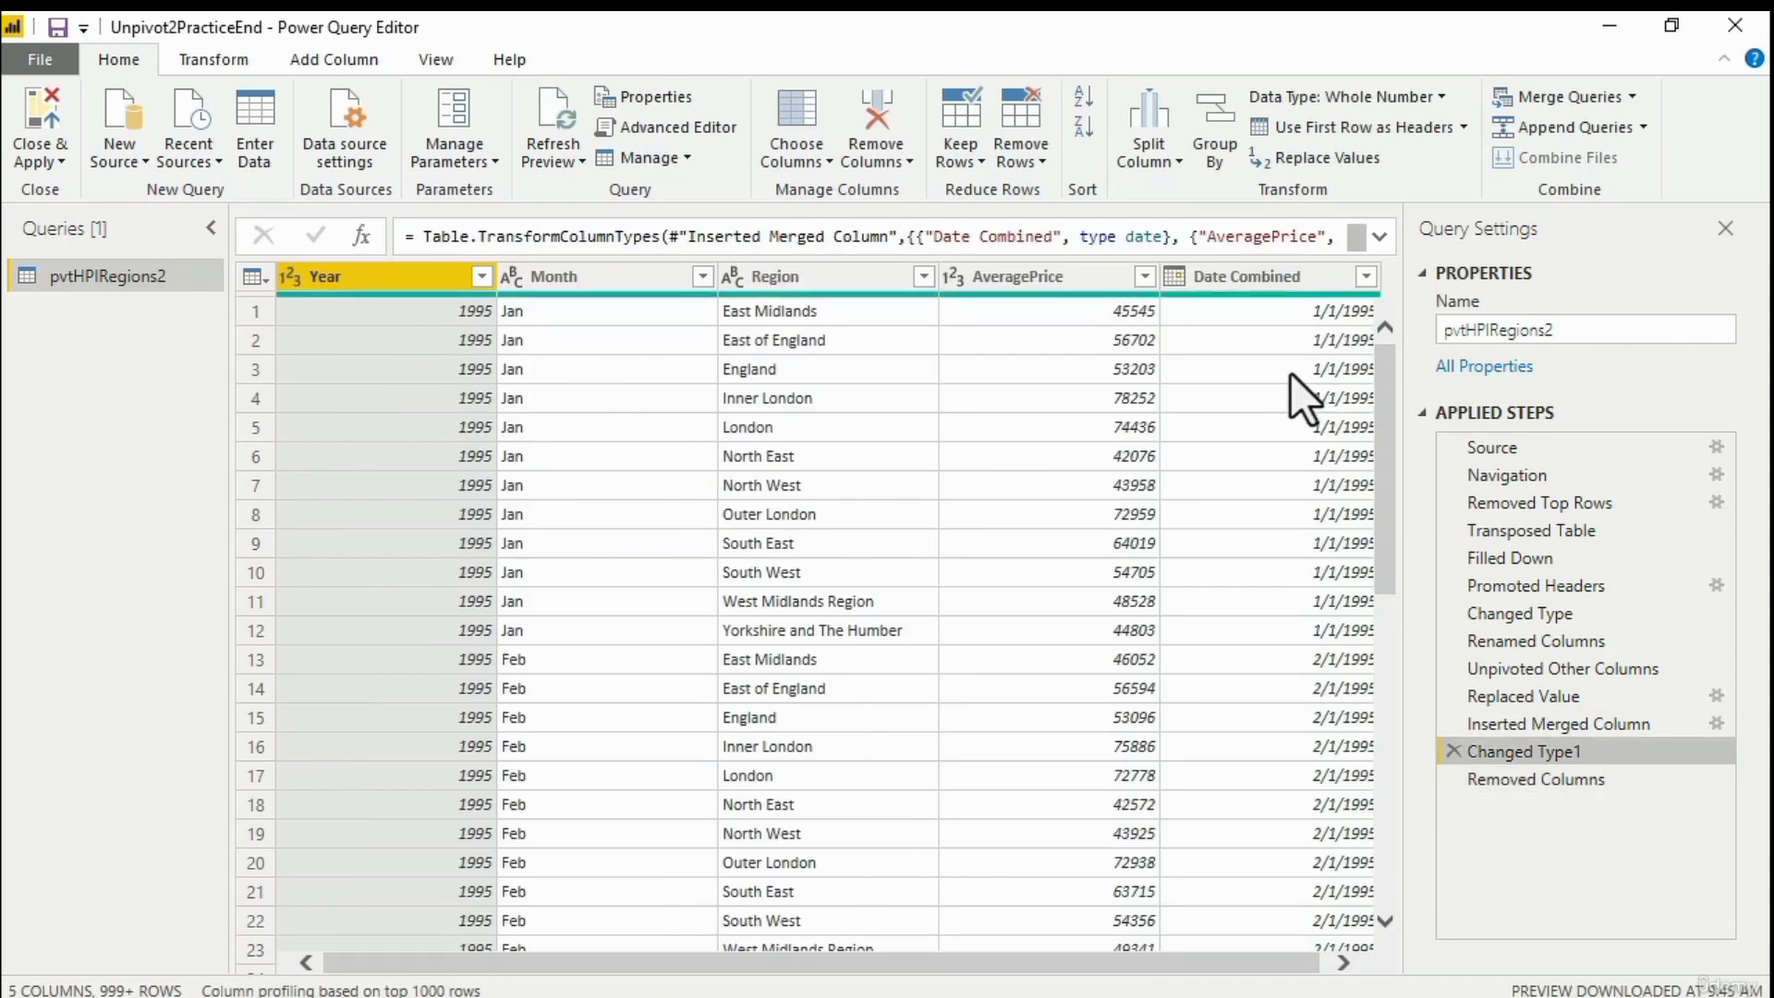
{"action": "left_click", "coordinate": [1584, 779]}
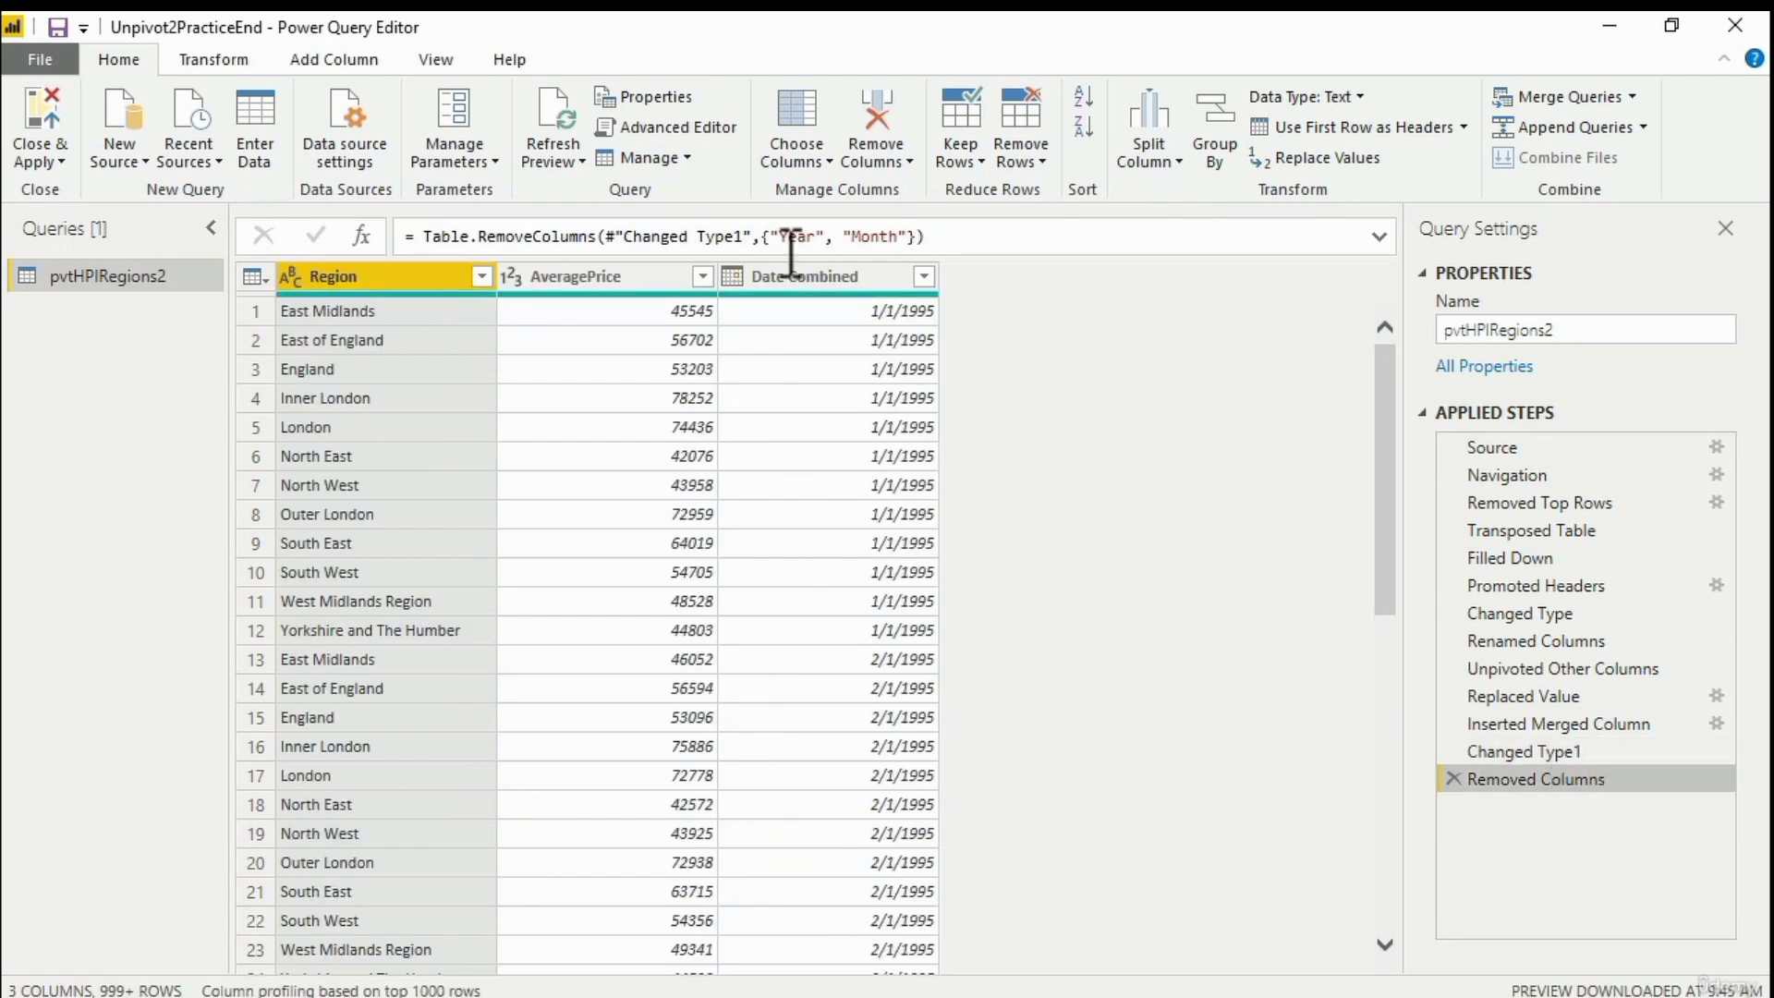
{"action": "left_click", "coordinate": [820, 280]}
{"action": "left_click", "coordinate": [1453, 779]}
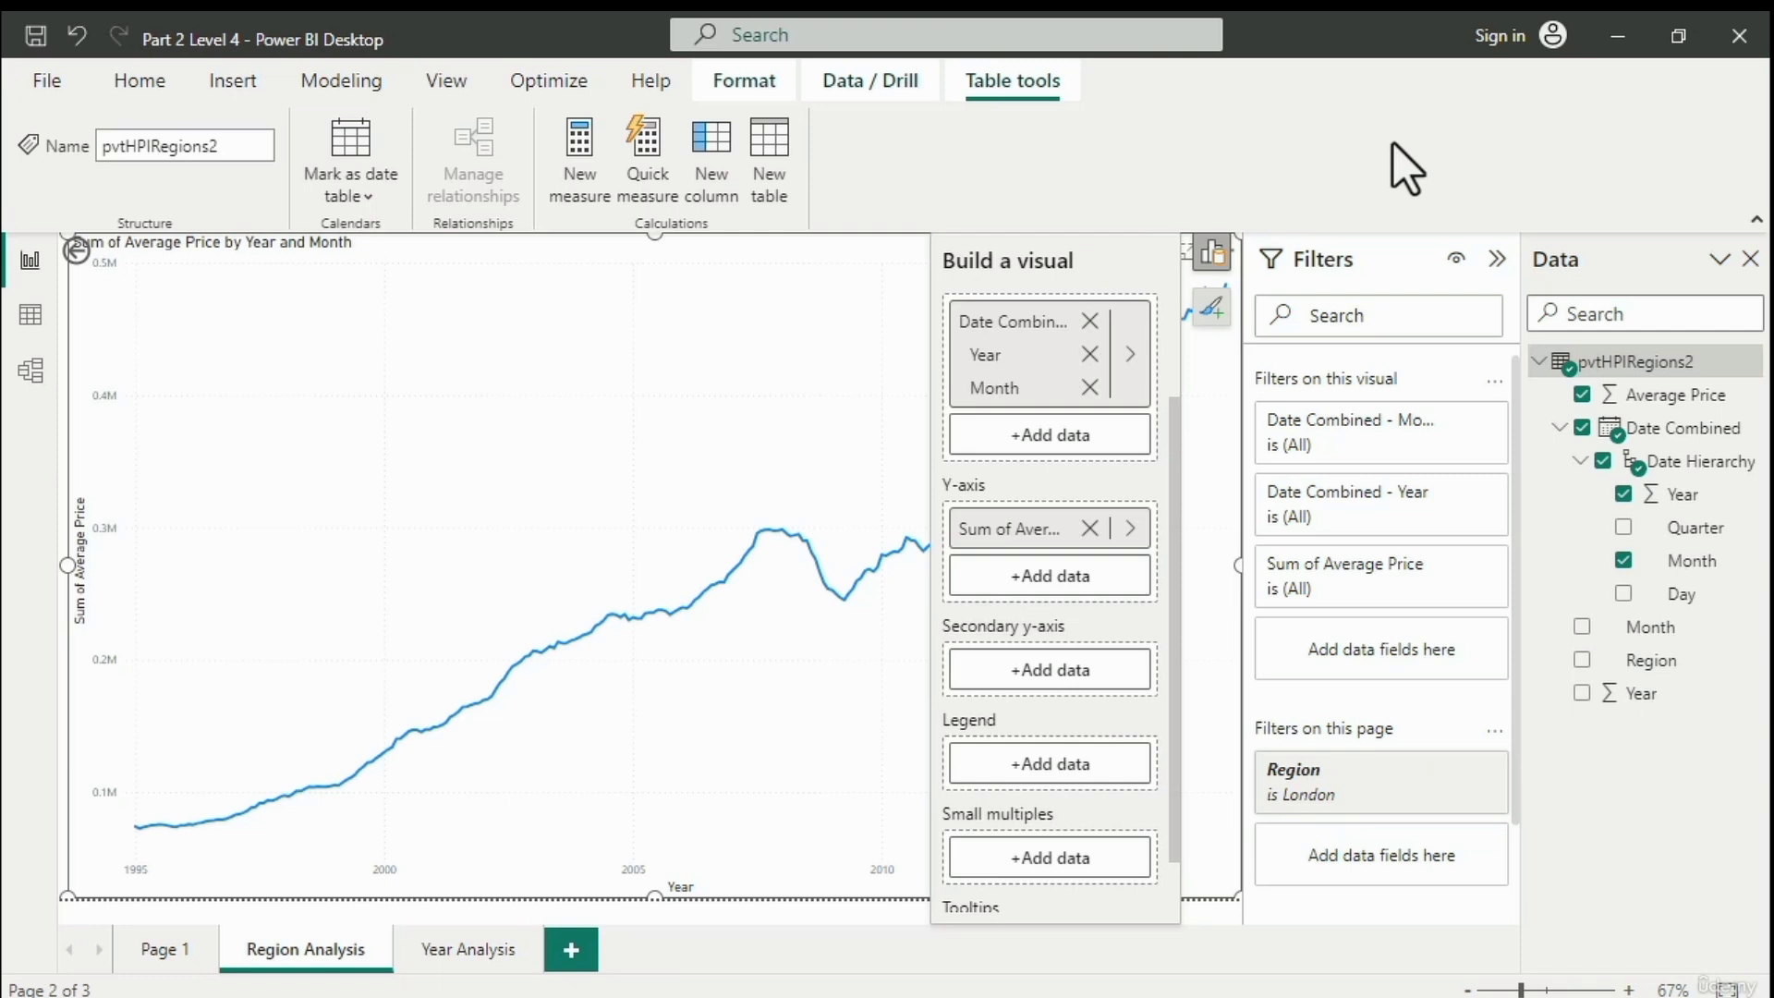
On Page 1, replace the Year field on the bar chart's Y-axis with the Date Hierarchy of Date Combined
{"action": "left_click", "coordinate": [164, 949]}
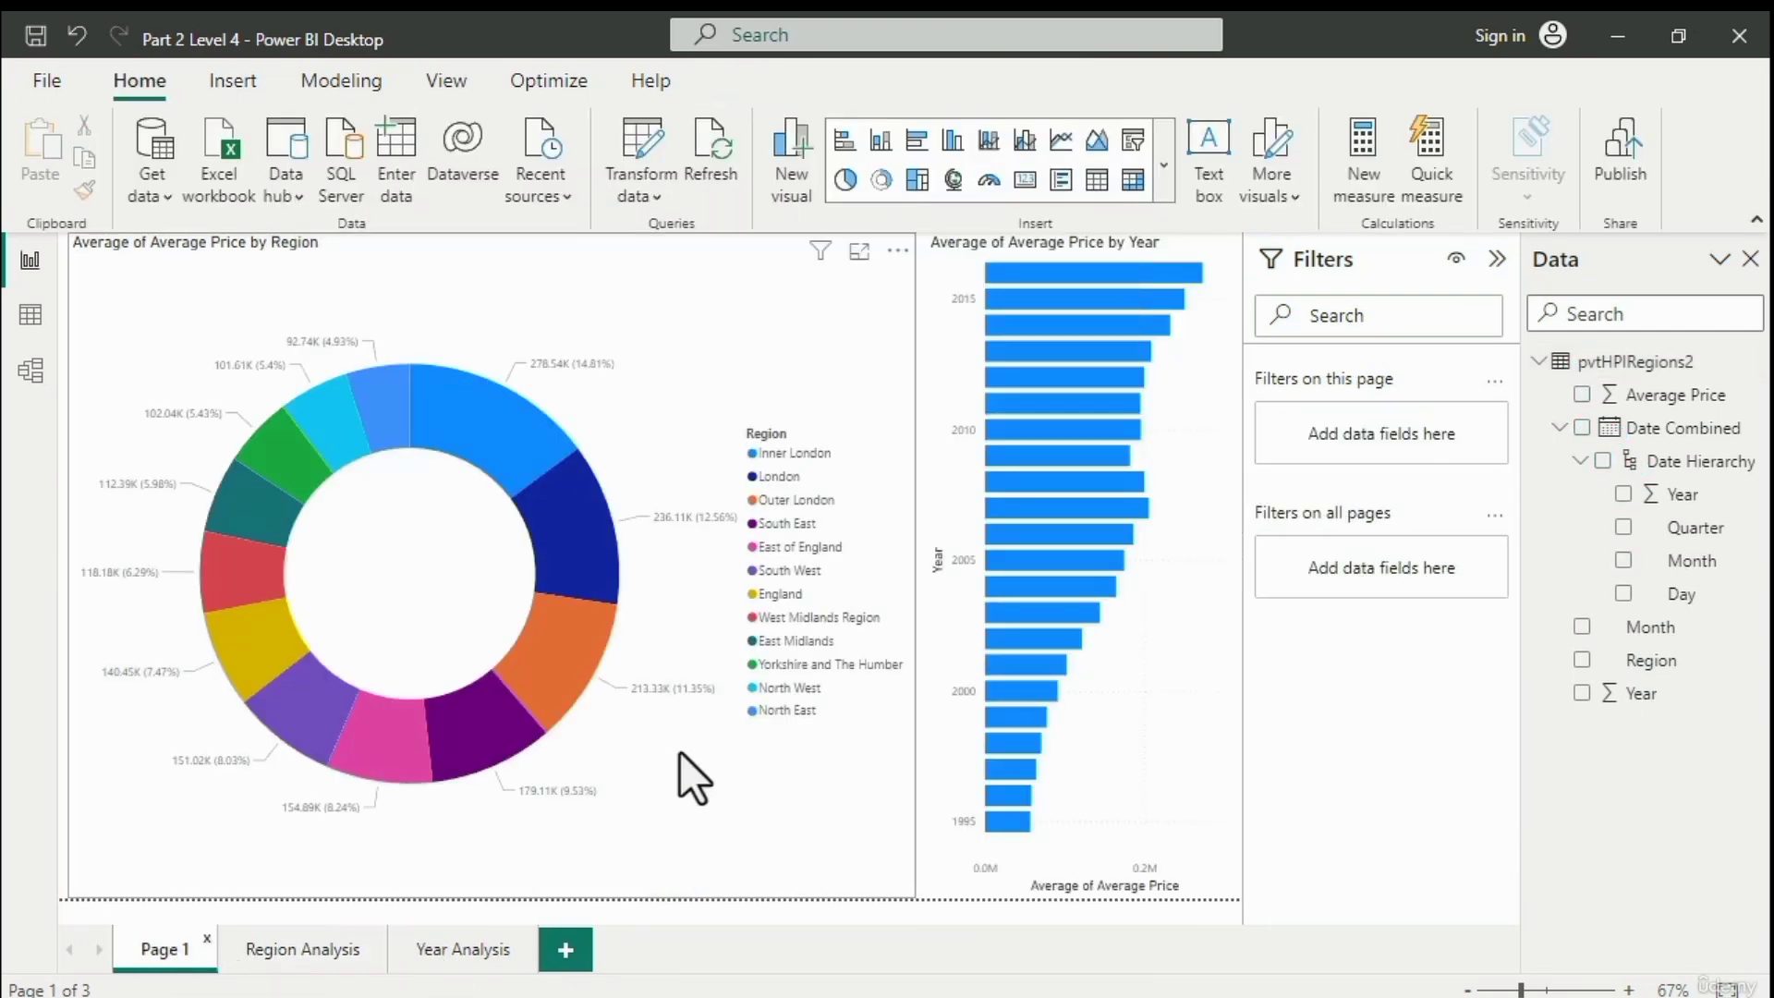
{"action": "left_click", "coordinate": [1091, 829]}
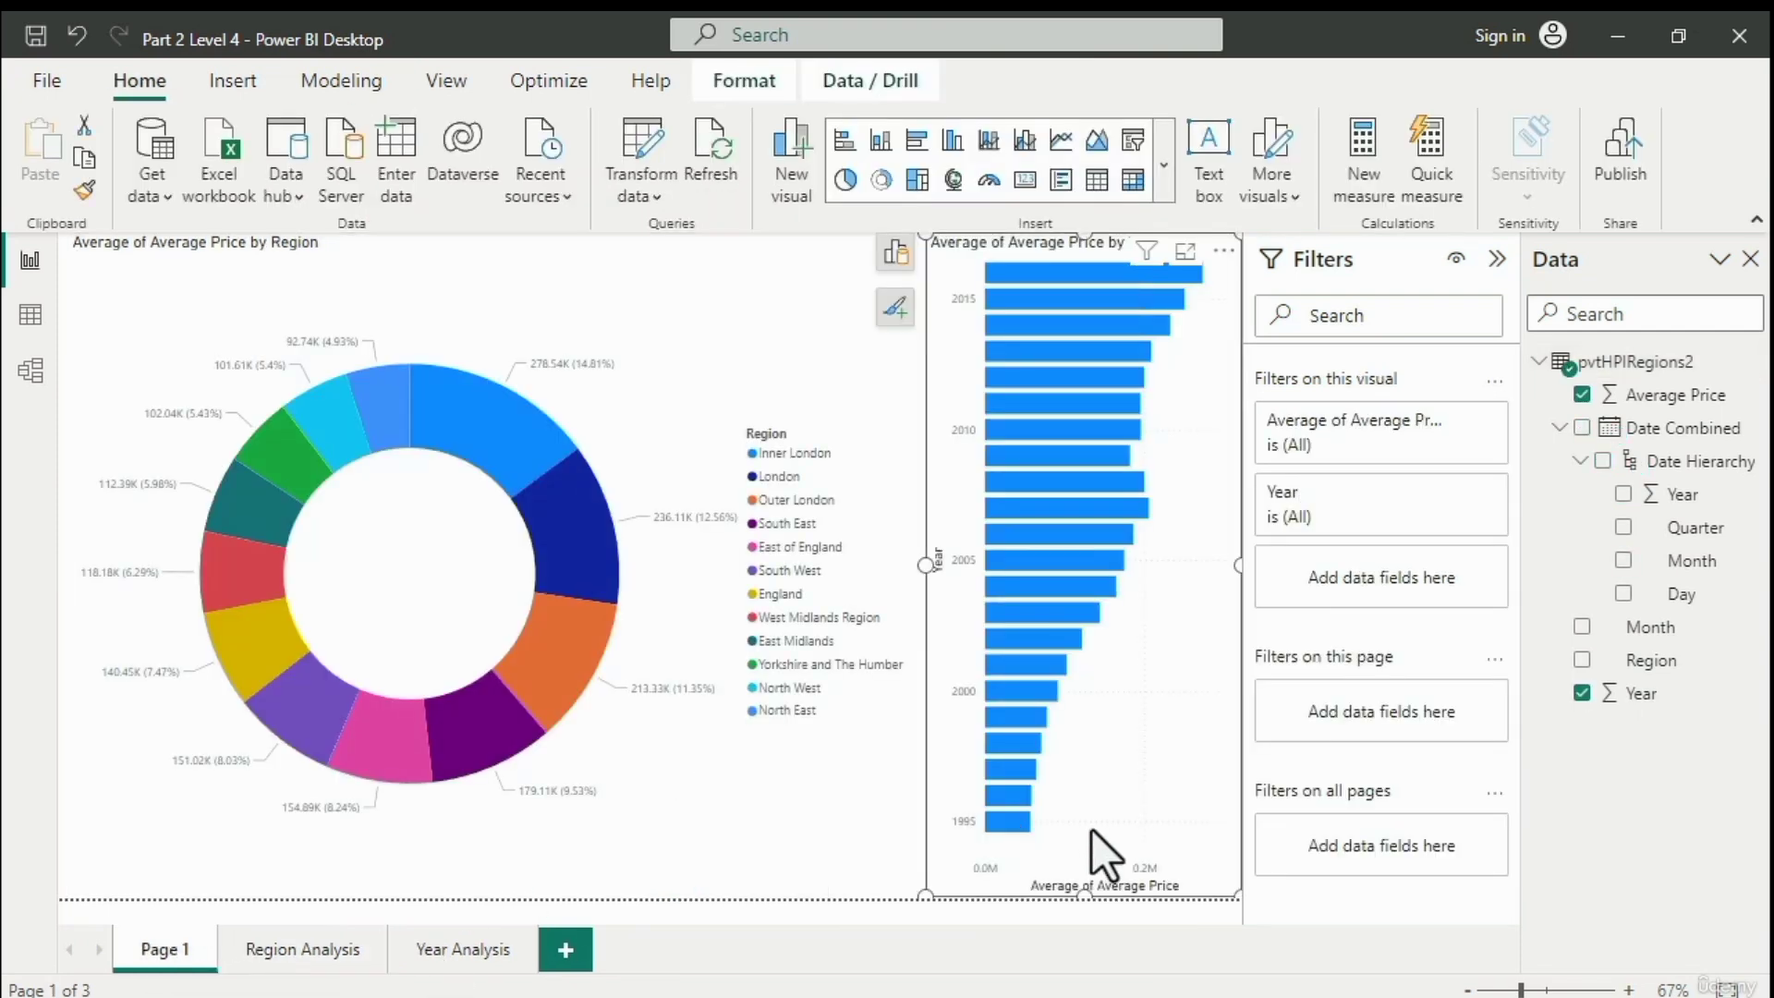
{"action": "left_click", "coordinate": [894, 255]}
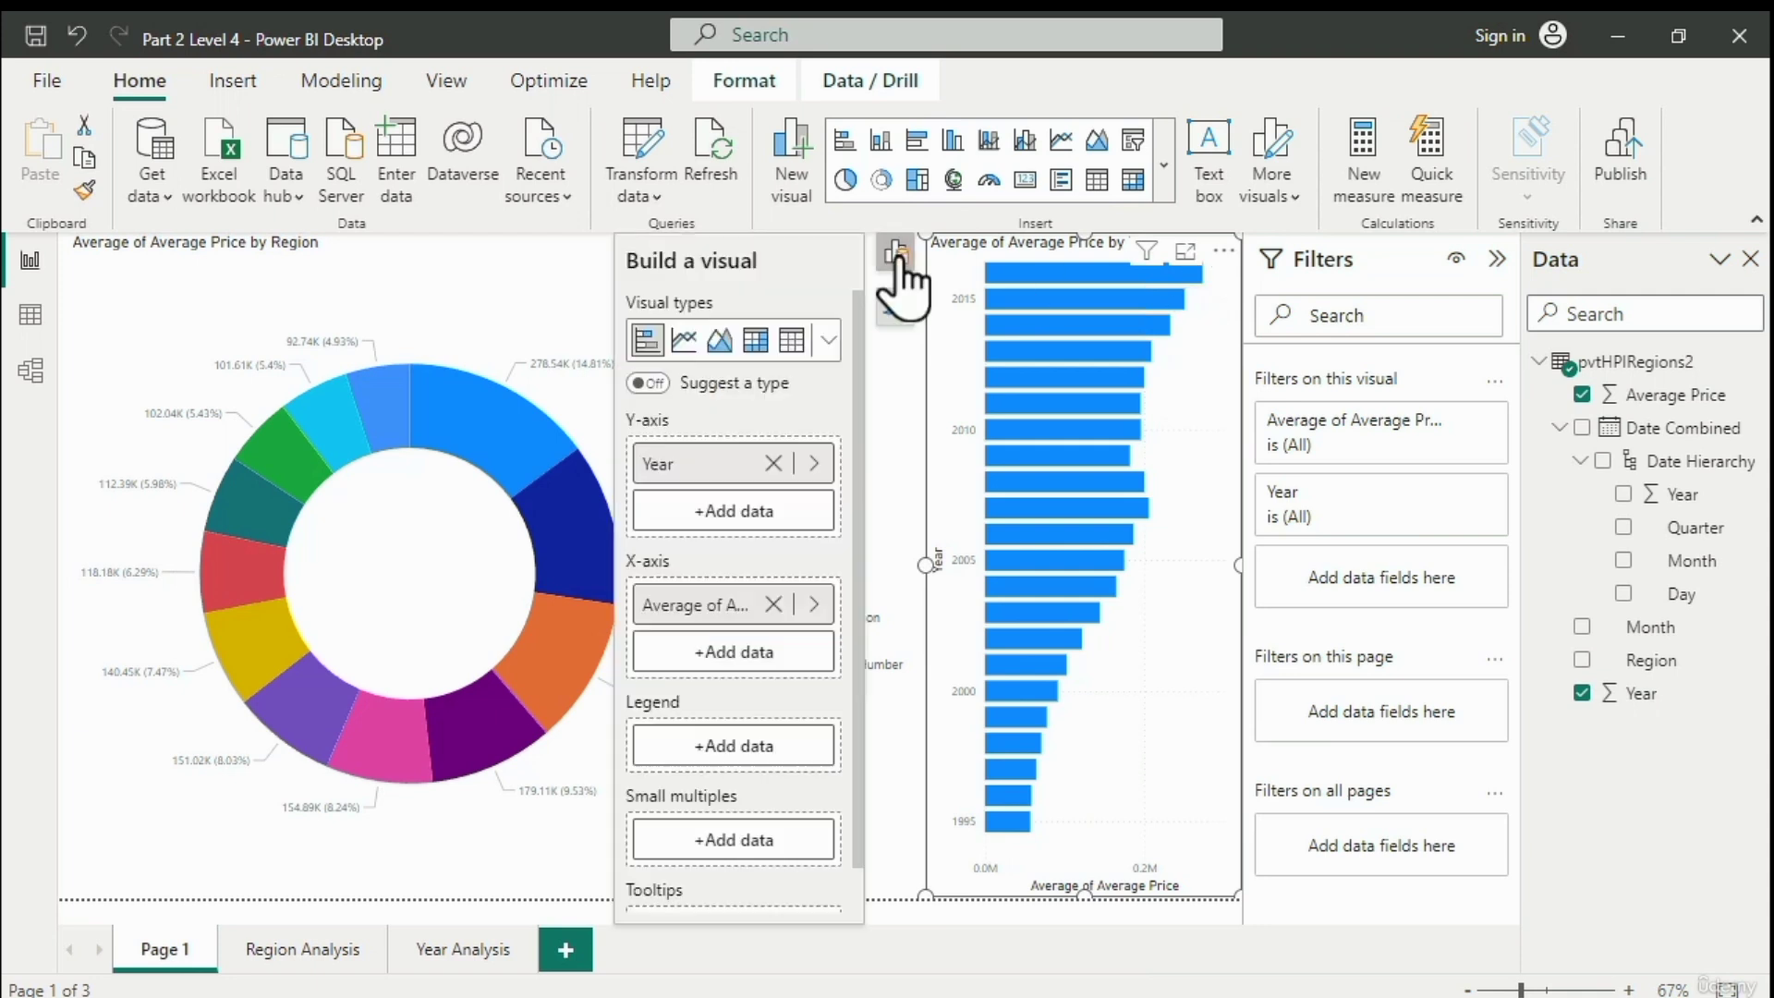
{"action": "left_click", "coordinate": [772, 462]}
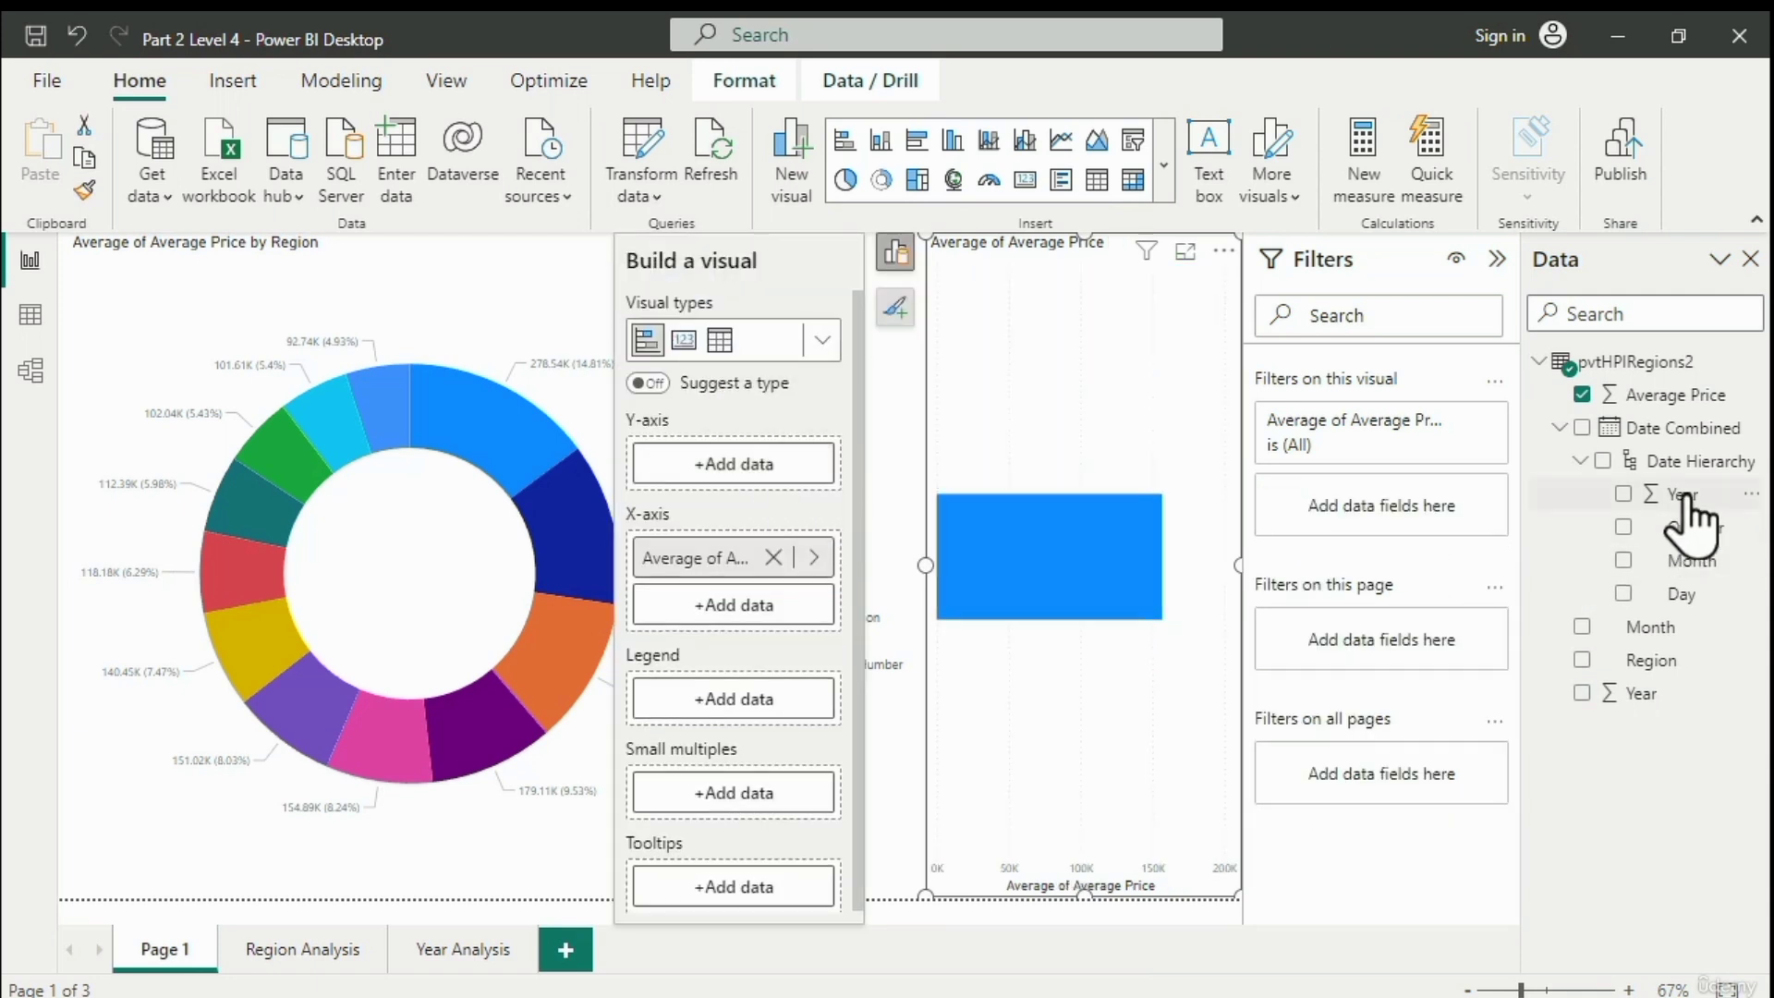
{"action": "left_click_drag", "start_coordinate": [1698, 460], "coordinate": [745, 473]}
Remove the Day, Month and Quarter levels from the bar chart's Y-axis, keeping only the hierarchy's Year level
{"action": "left_click", "coordinate": [772, 547]}
{"action": "left_click", "coordinate": [773, 515]}
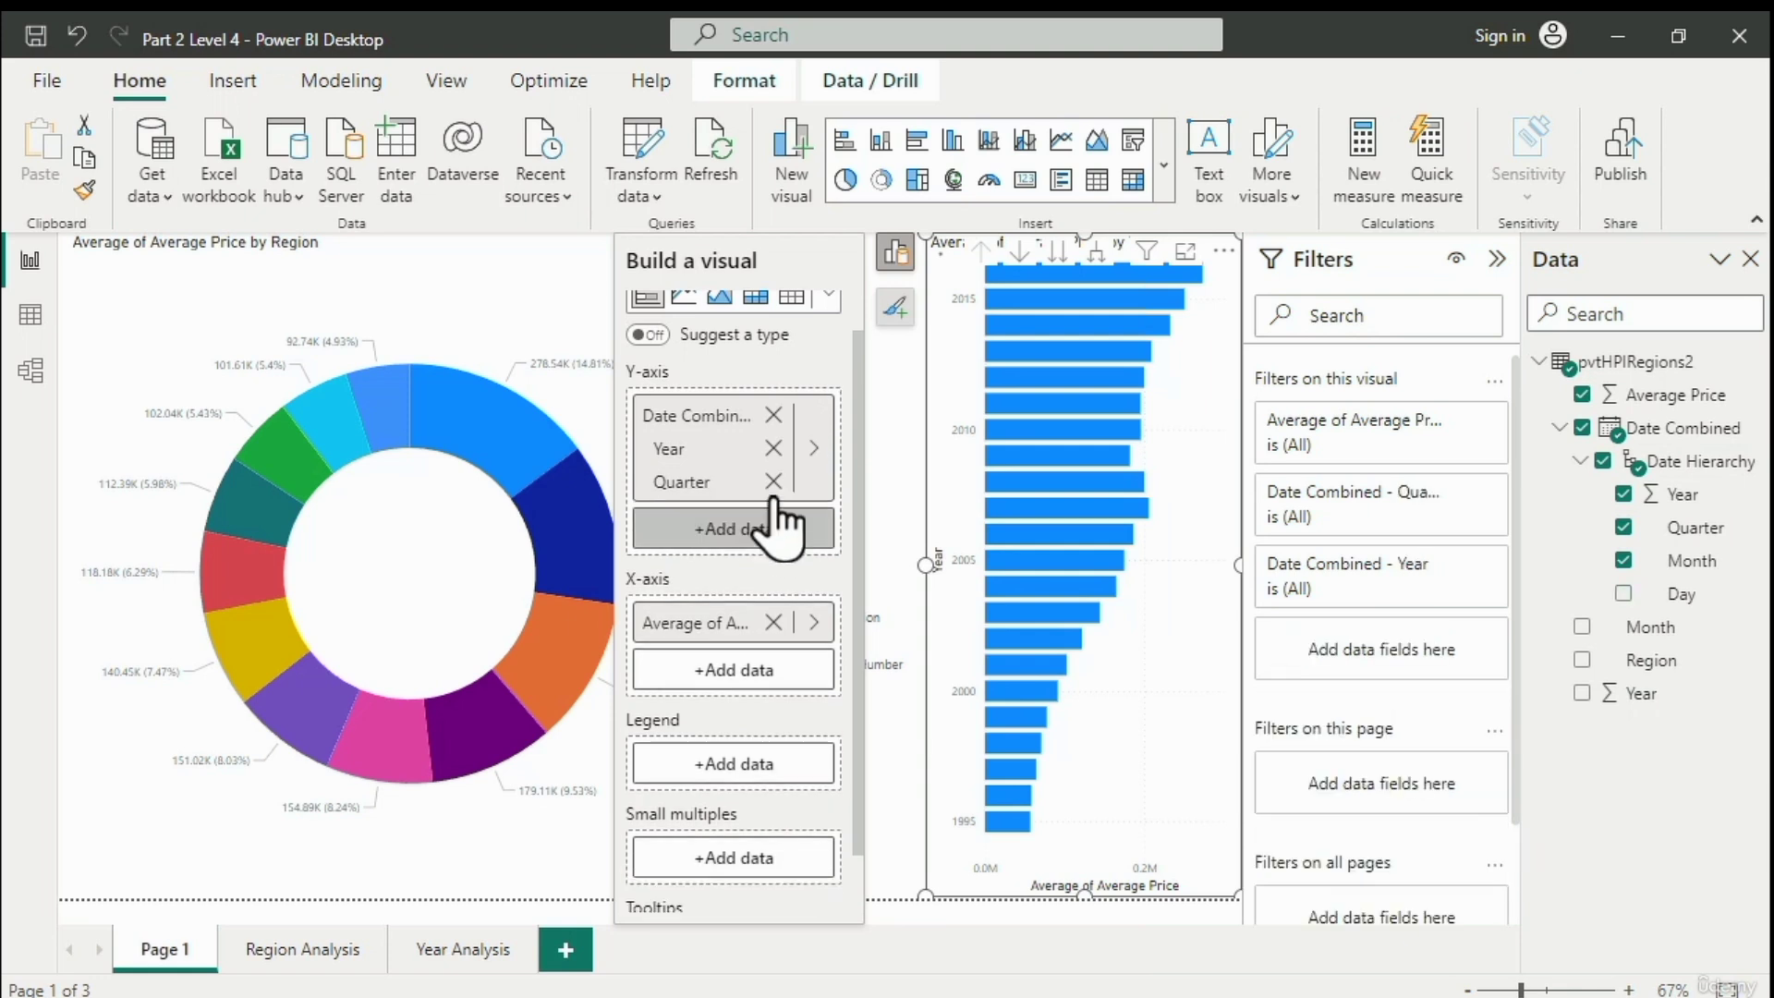
{"action": "left_click", "coordinate": [772, 481]}
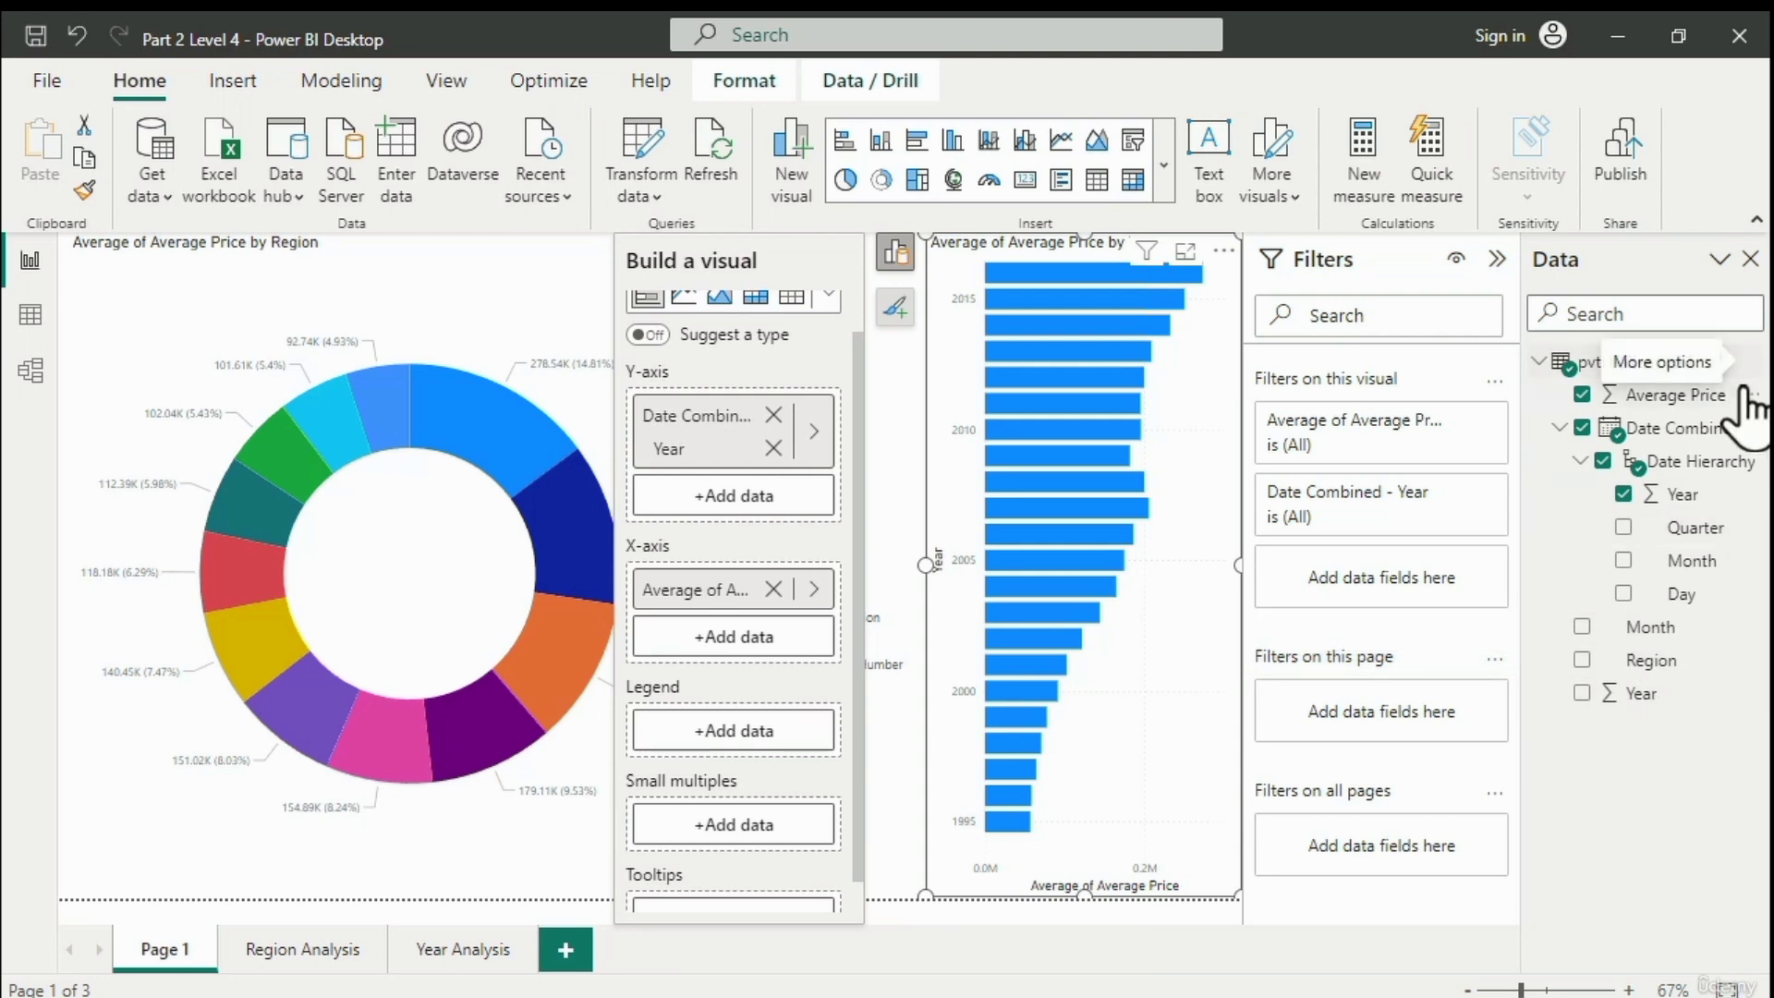
Open the pvtHPIRegions2 query in Power Query Editor and examine the data types and transformations available for the Date Combined column
{"action": "left_click", "coordinate": [1750, 361]}
{"action": "left_click", "coordinate": [1660, 547]}
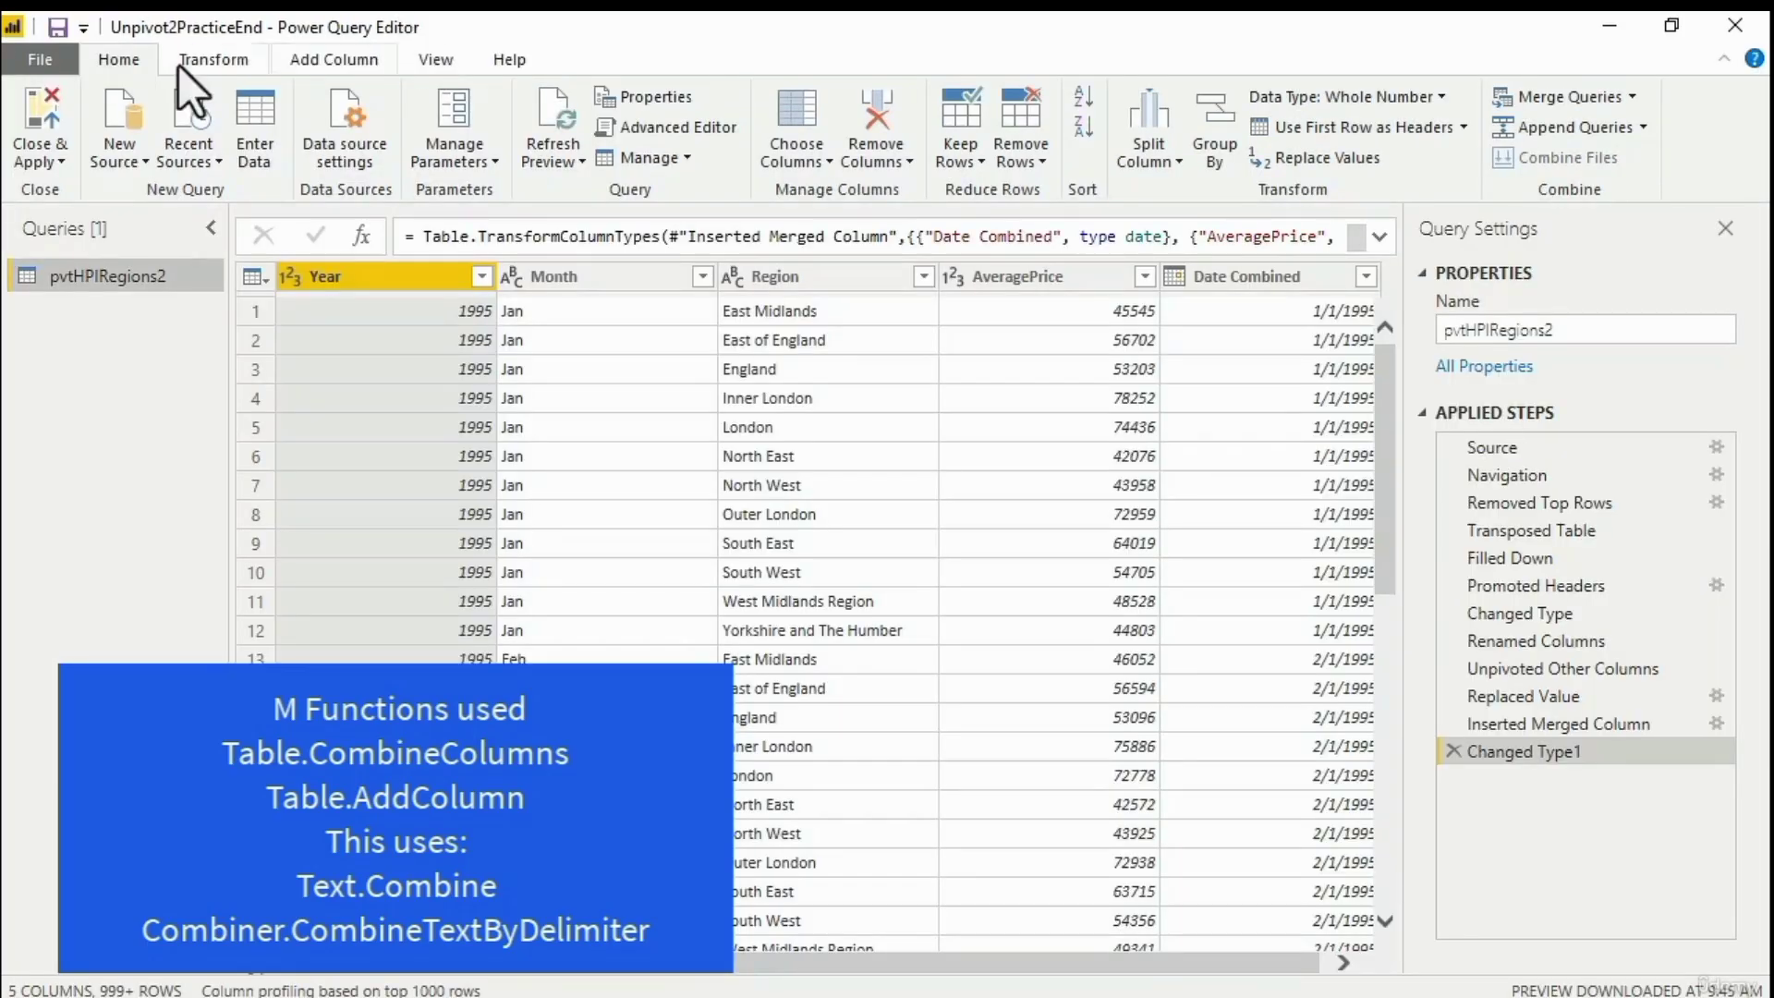
{"action": "left_click", "coordinate": [213, 59]}
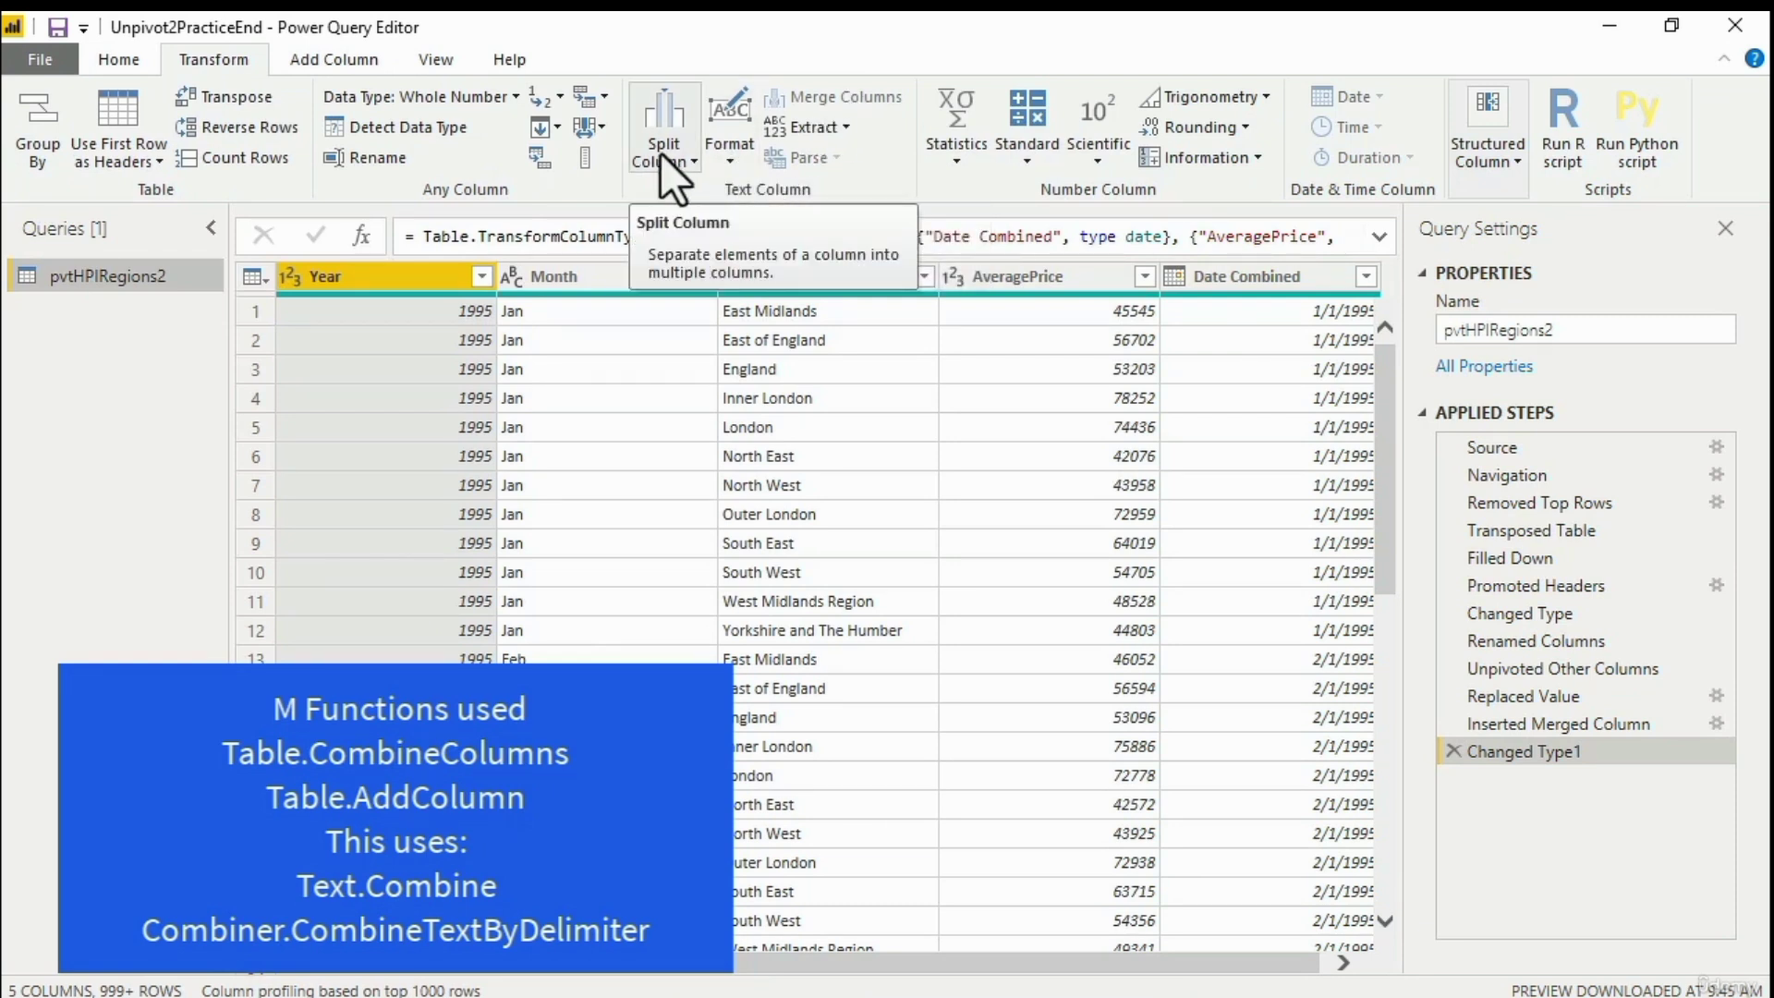
{"action": "left_click", "coordinate": [1170, 277]}
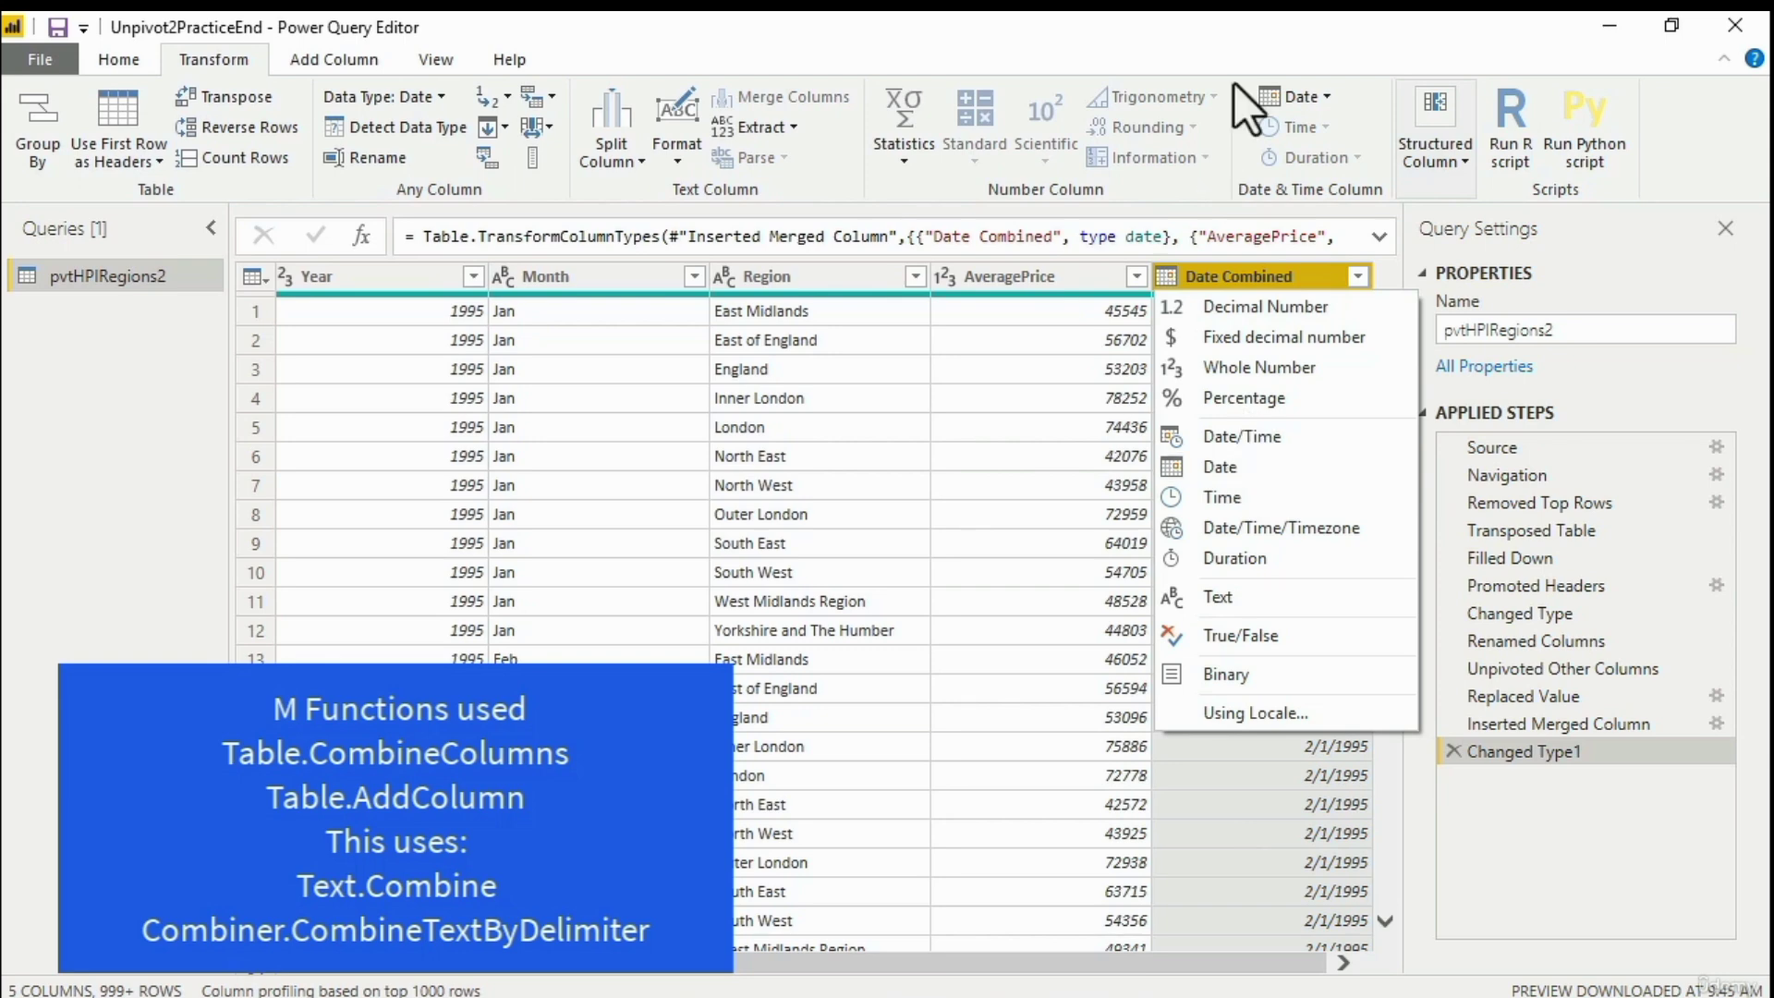
{"action": "left_click", "coordinate": [1255, 40]}
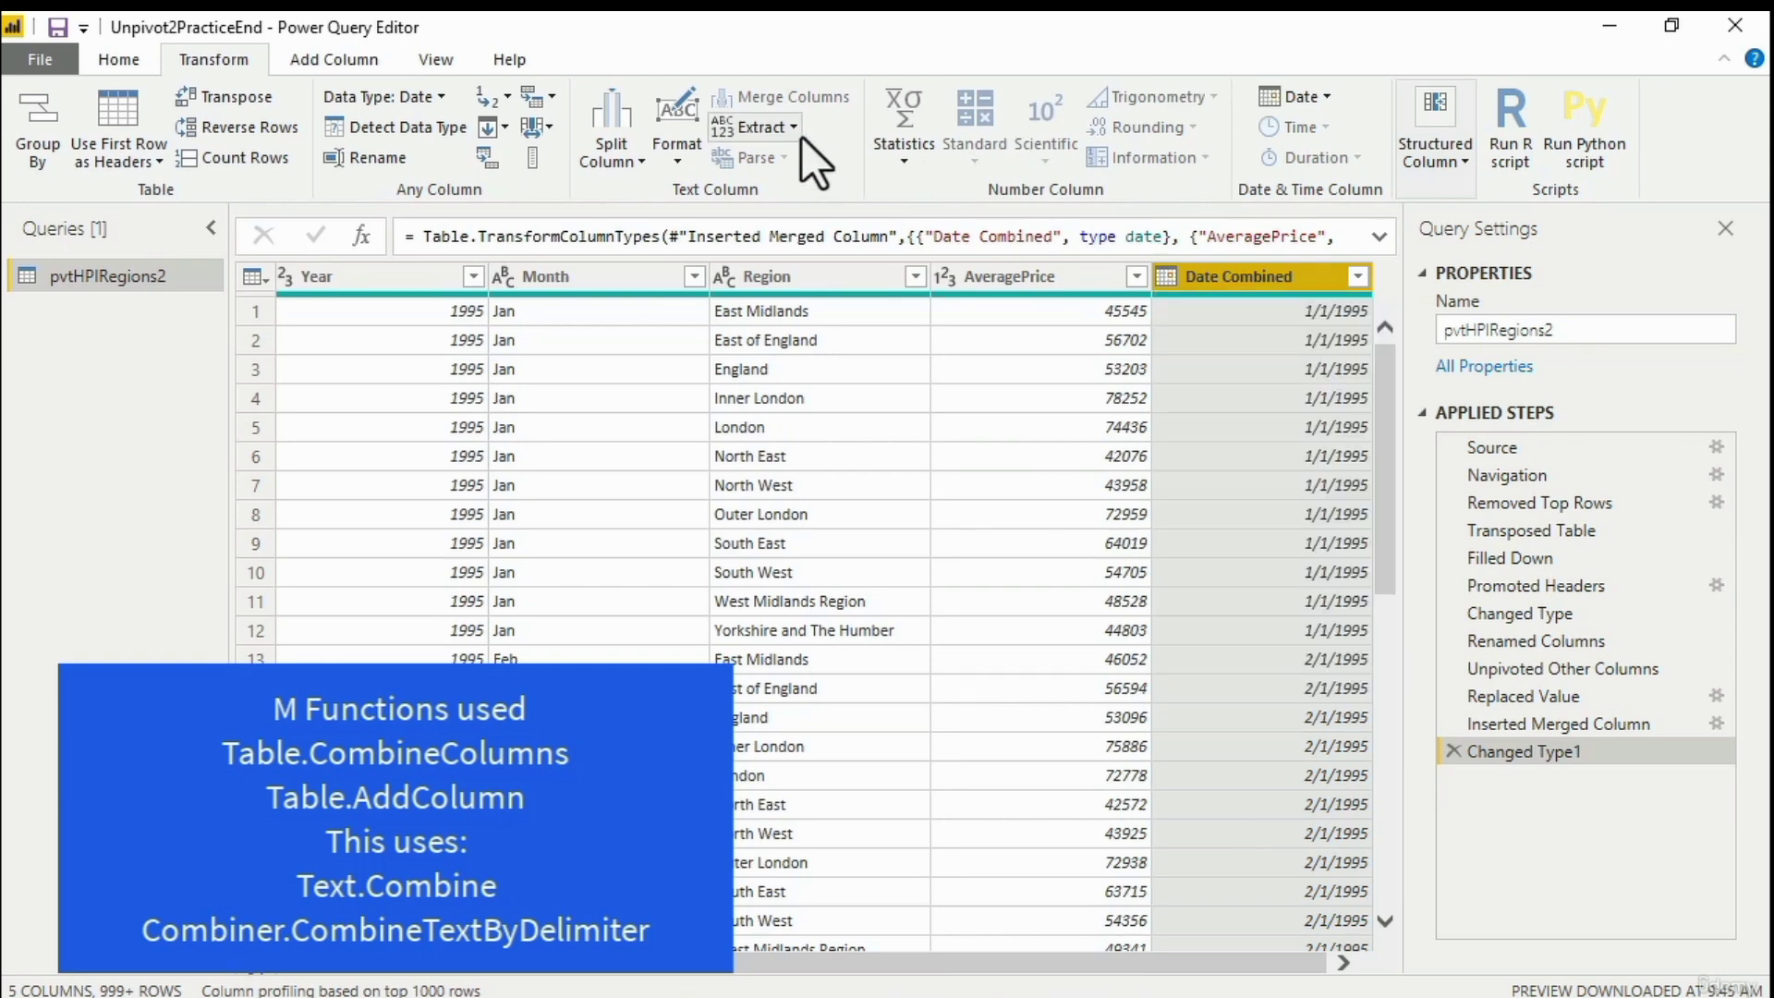